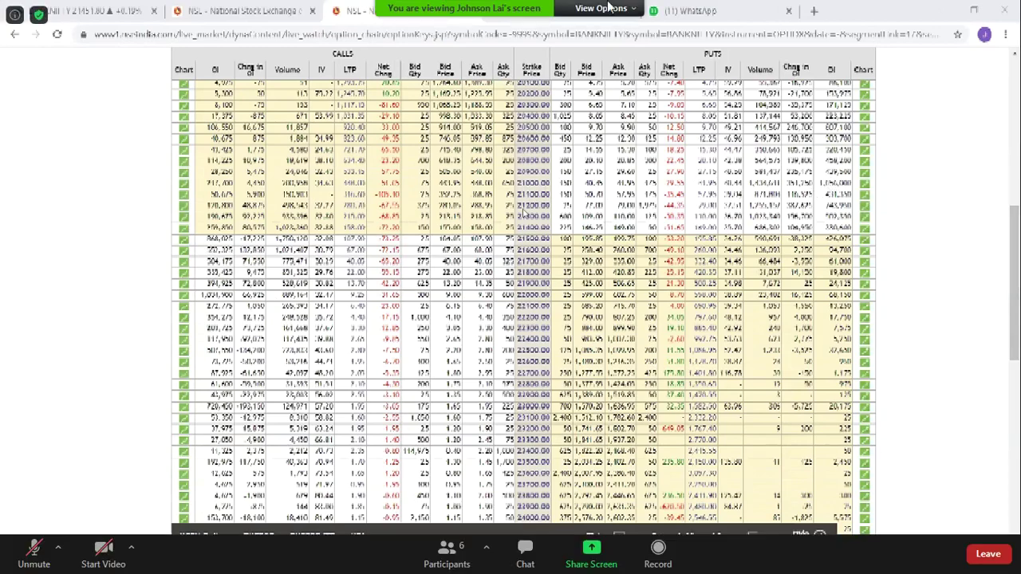
# - Set the zoom ratio of the shared screen to 100% (Original Size) and bring the BANKNIFTY calls and strike price columns into view
pyautogui.click(602, 8)
pyautogui.moveTo(606, 31)
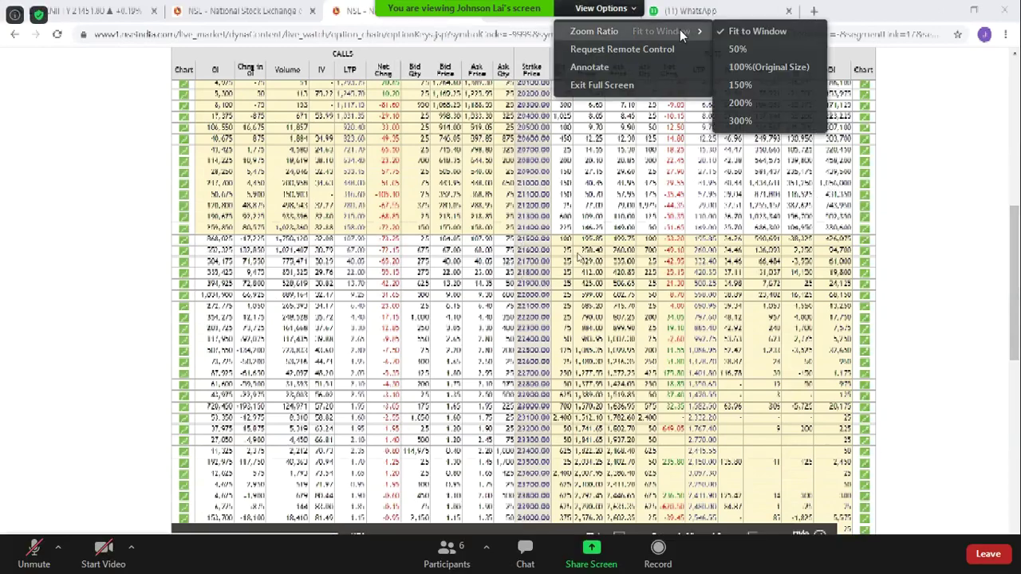
pyautogui.click(748, 65)
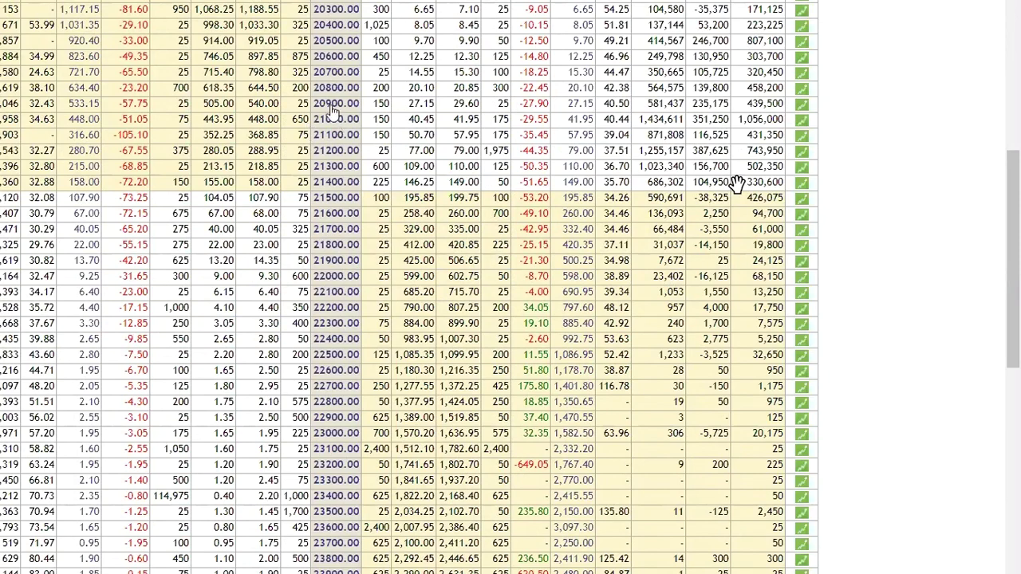
pyautogui.hscroll(-5, 153, 279)
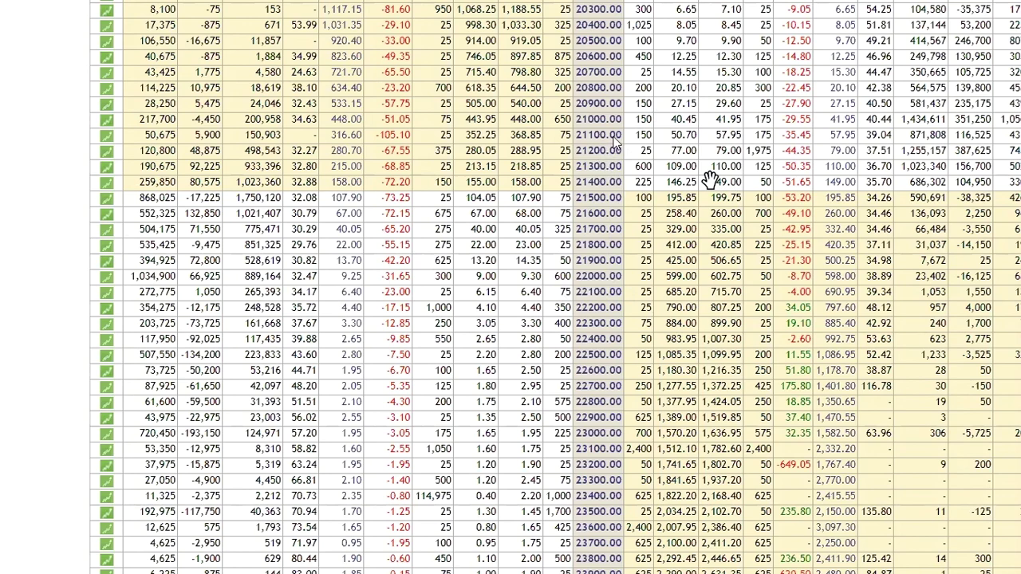
pyautogui.scroll(1, 523, 63)
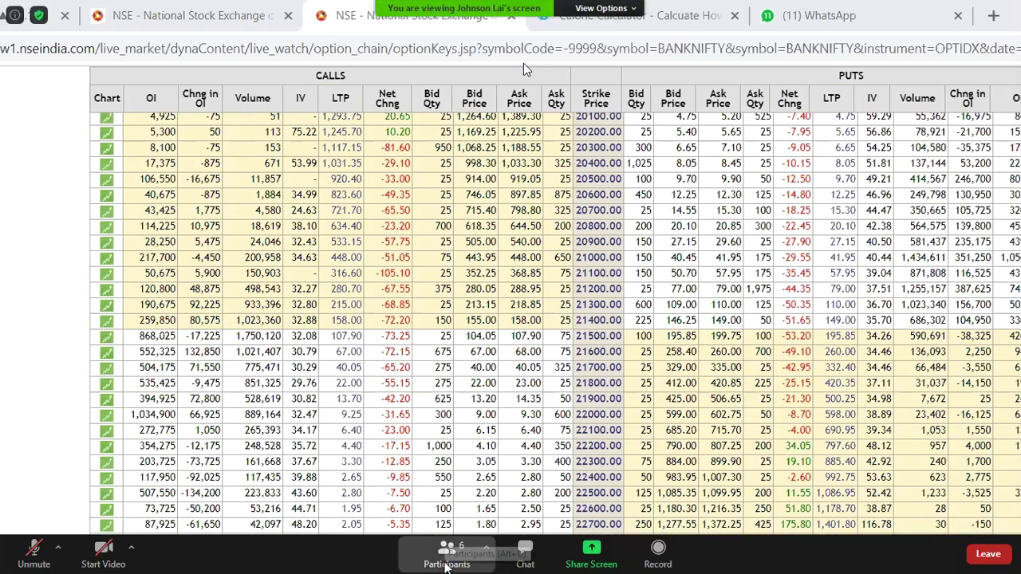
# - Open the meeting's participant list, look through all attendees and their microphone and camera status, and close the list
pyautogui.click(445, 565)
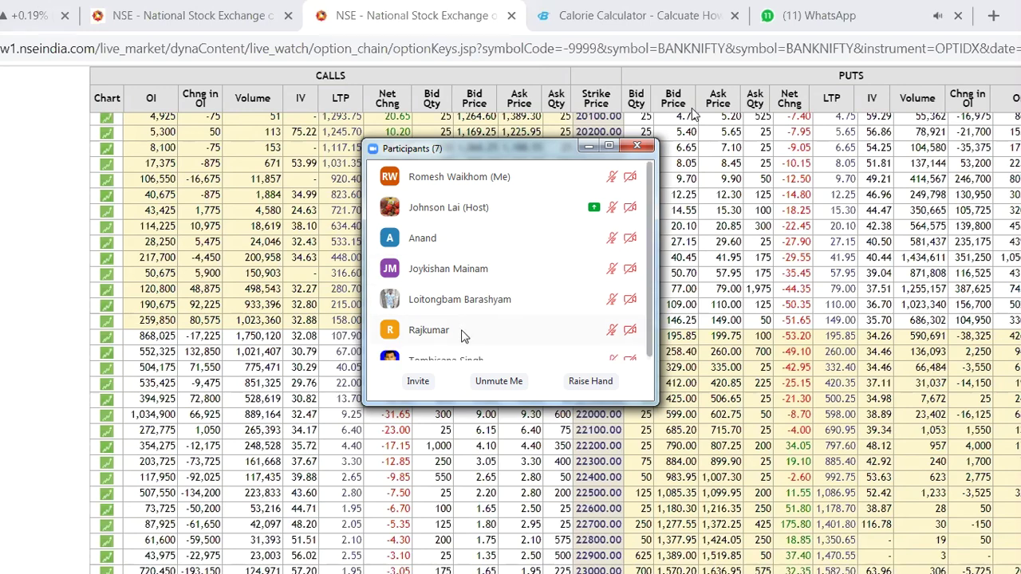
pyautogui.scroll(-1, 465, 335)
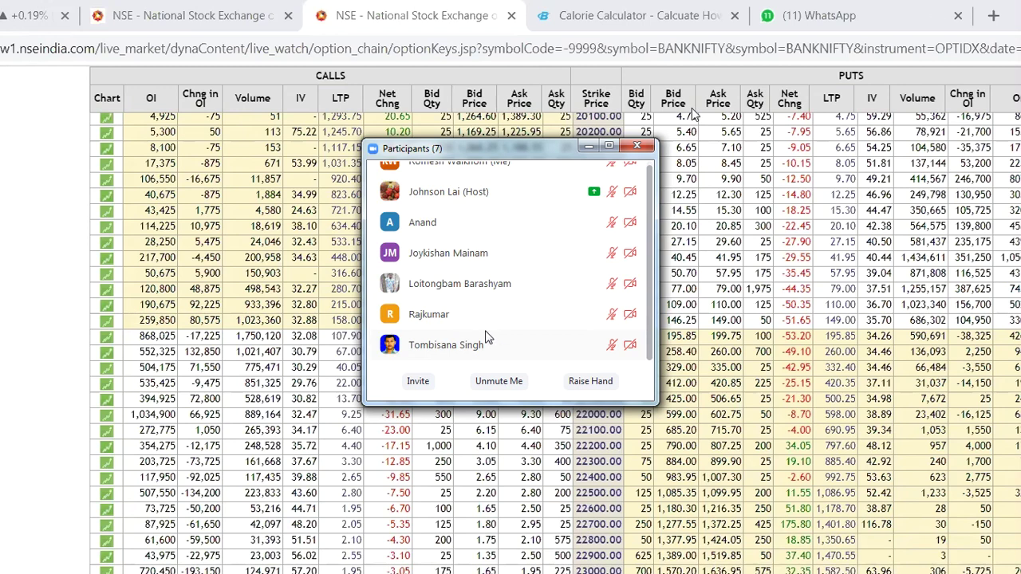
pyautogui.scroll(1, 485, 338)
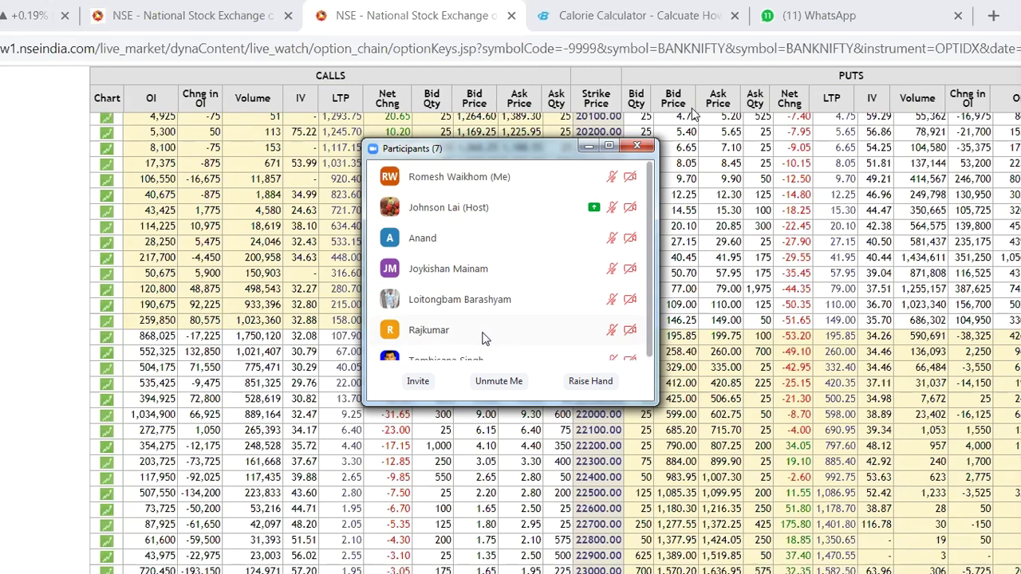
pyautogui.scroll(-1, 484, 338)
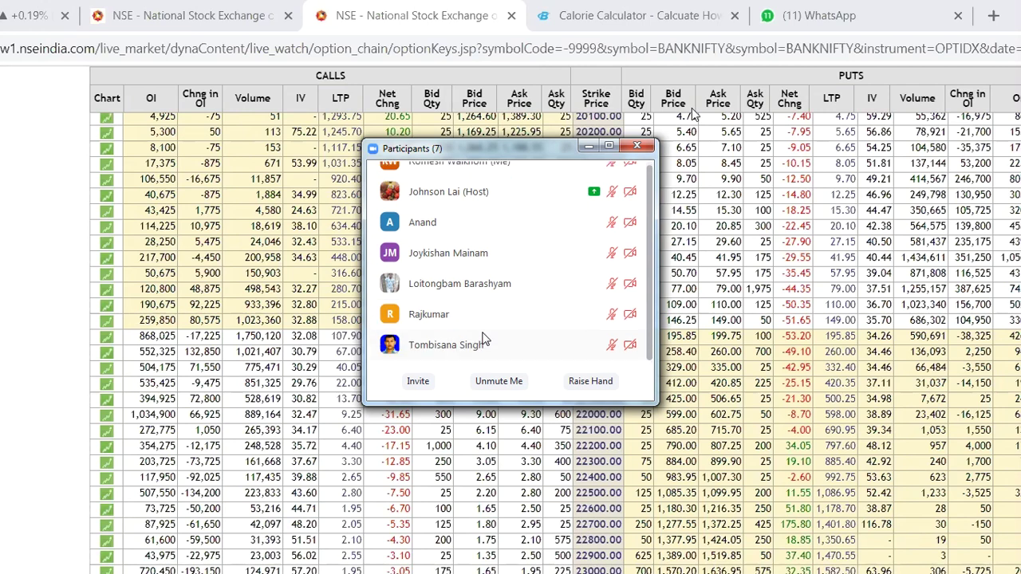
pyautogui.scroll(1, 484, 338)
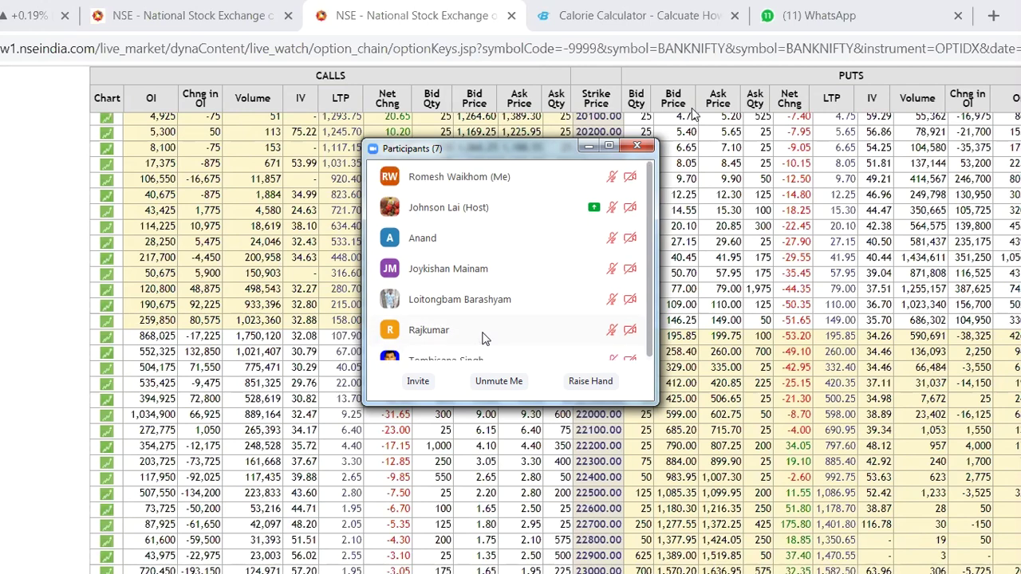
pyautogui.scroll(-1, 485, 338)
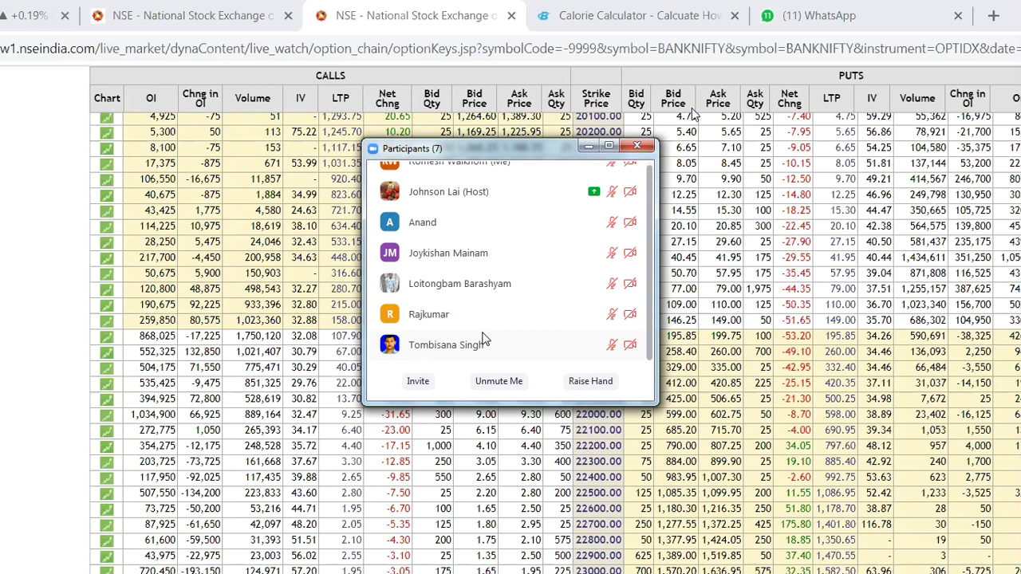
pyautogui.scroll(1, 485, 338)
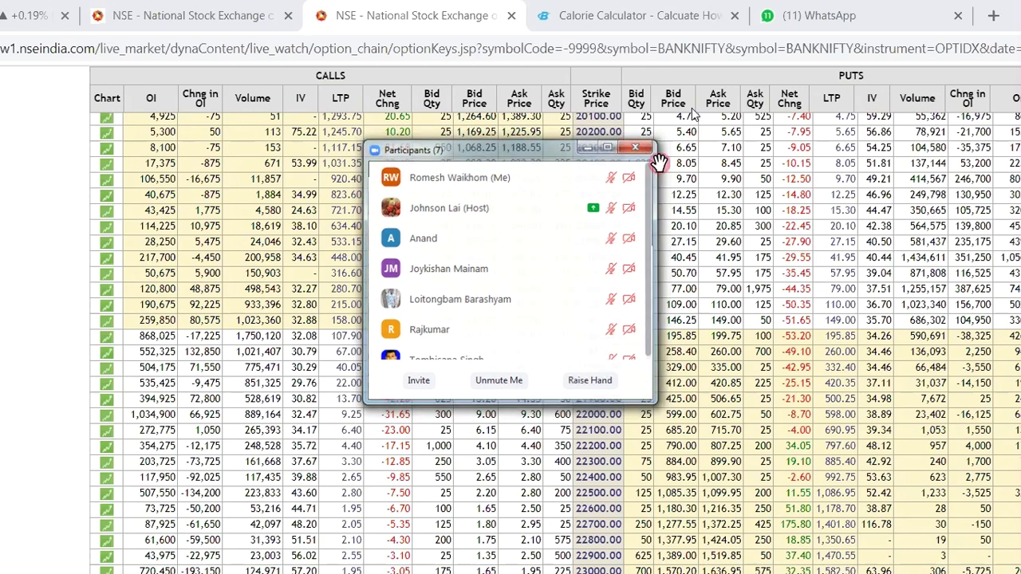
pyautogui.click(645, 151)
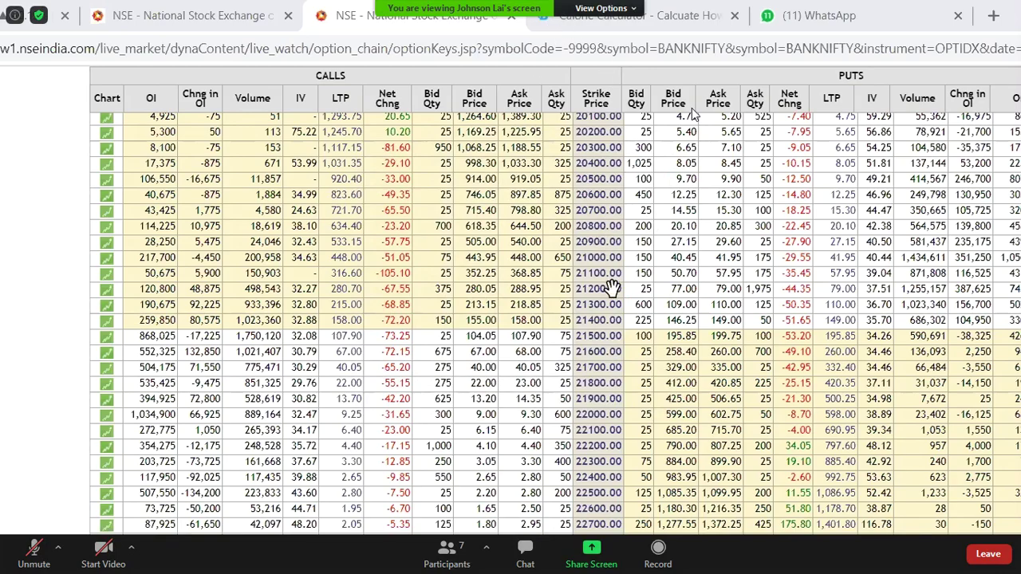
# - Examine the calls and puts sides of the shared BANKNIFTY option chain, including the strikes up to 24000
pyautogui.moveTo(611, 287); pyautogui.dragTo(391, 266)
pyautogui.moveTo(494, 307); pyautogui.dragTo(582, 370)
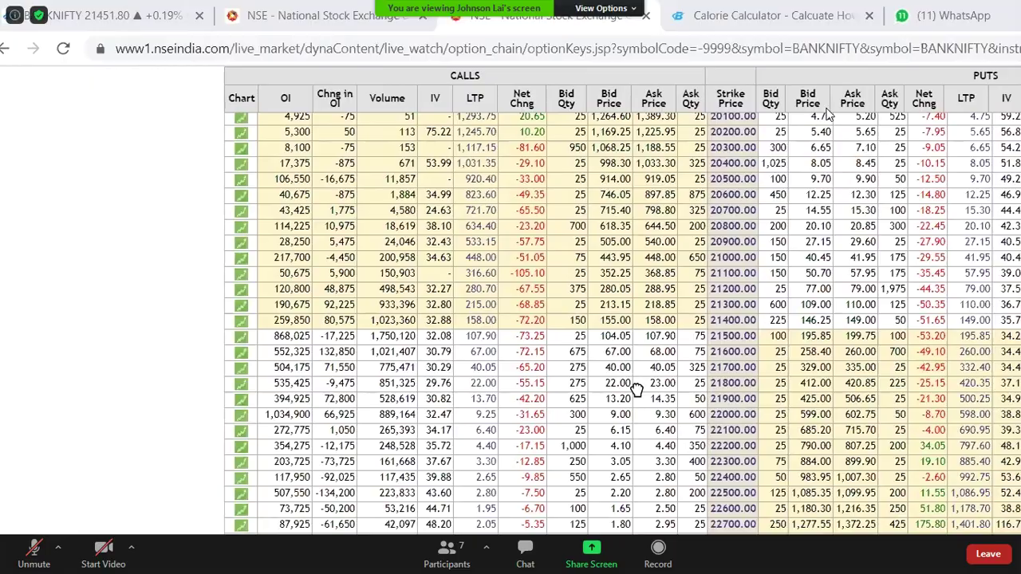
pyautogui.moveTo(635, 390); pyautogui.dragTo(570, 162)
pyautogui.hscroll(6, 583, 269)
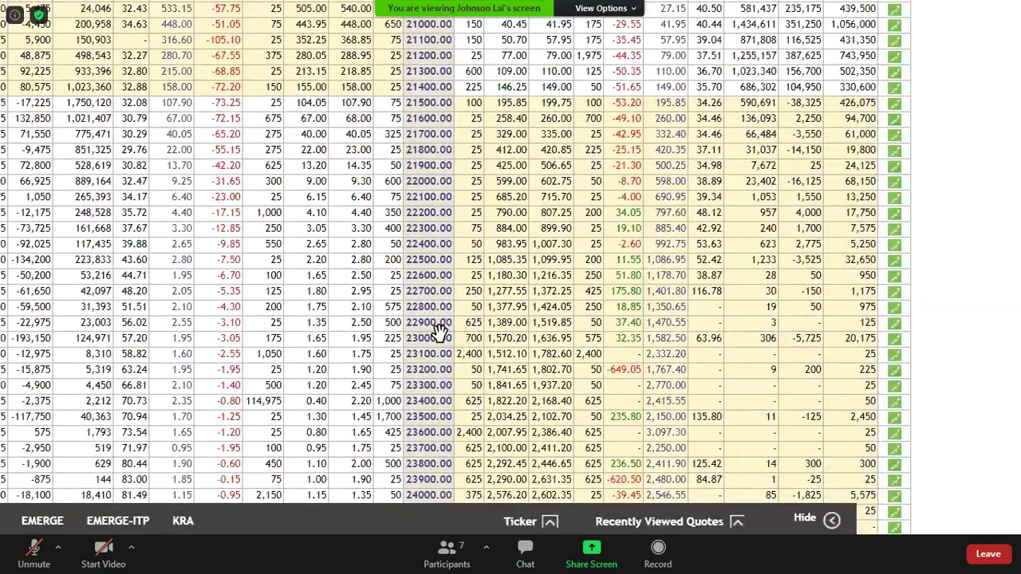
pyautogui.scroll(5, 449, 333)
pyautogui.scroll(1, 539, 431)
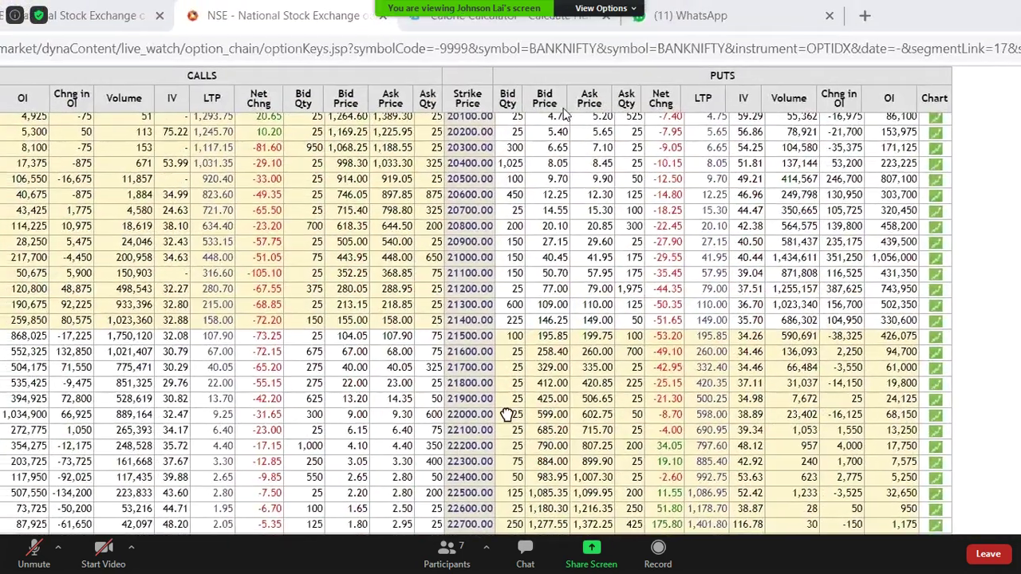
pyautogui.hscroll(-1, 534, 479)
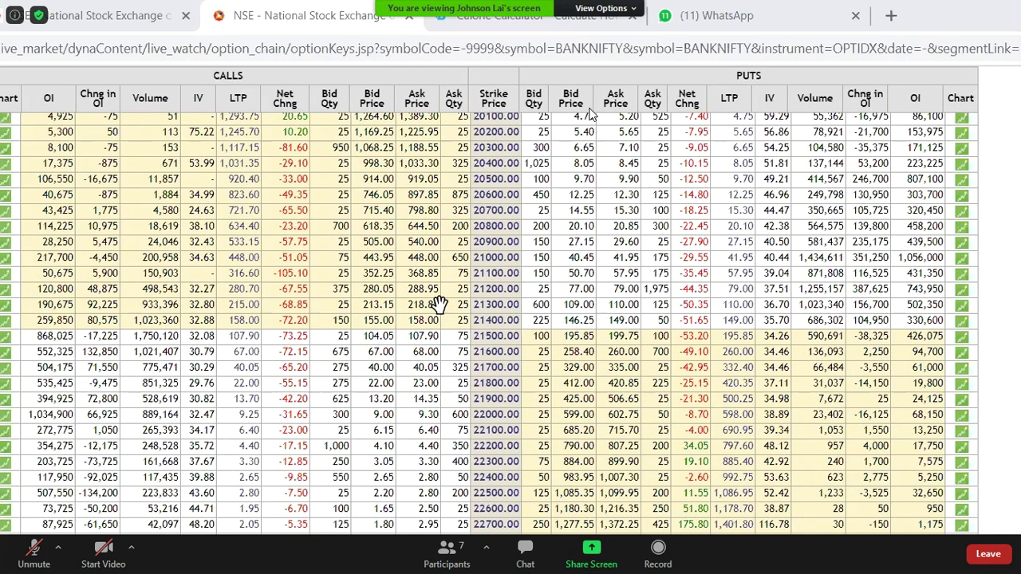
# - Check the participant list for changes in attendance twice, closing it after each check
pyautogui.click(449, 553)
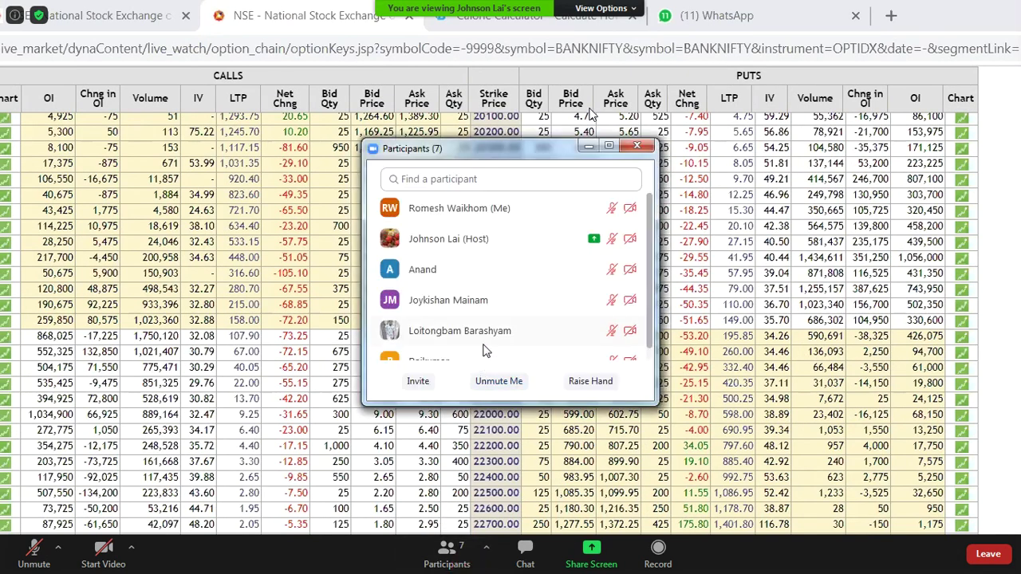
pyautogui.scroll(-2, 493, 313)
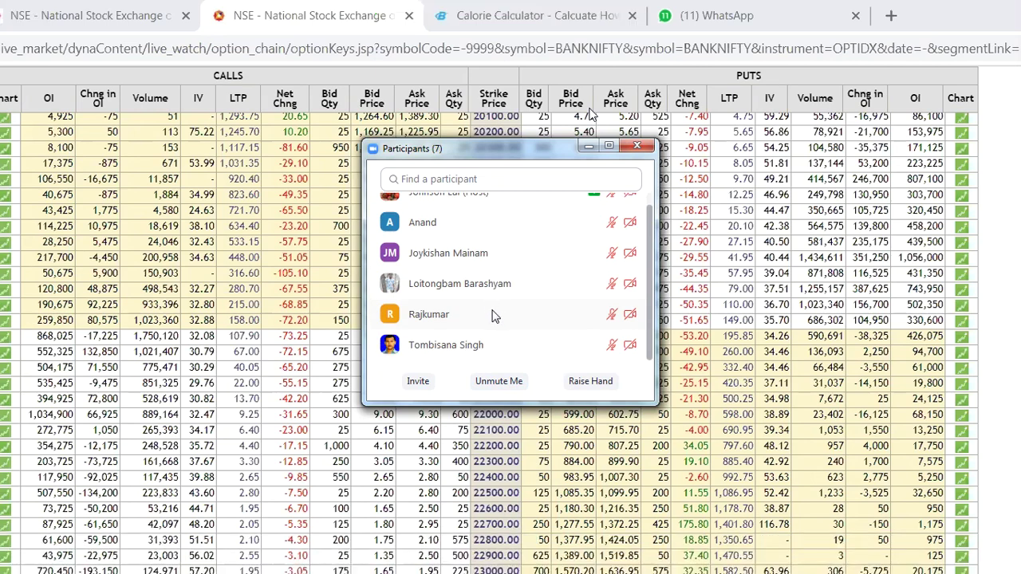
pyautogui.scroll(2, 488, 310)
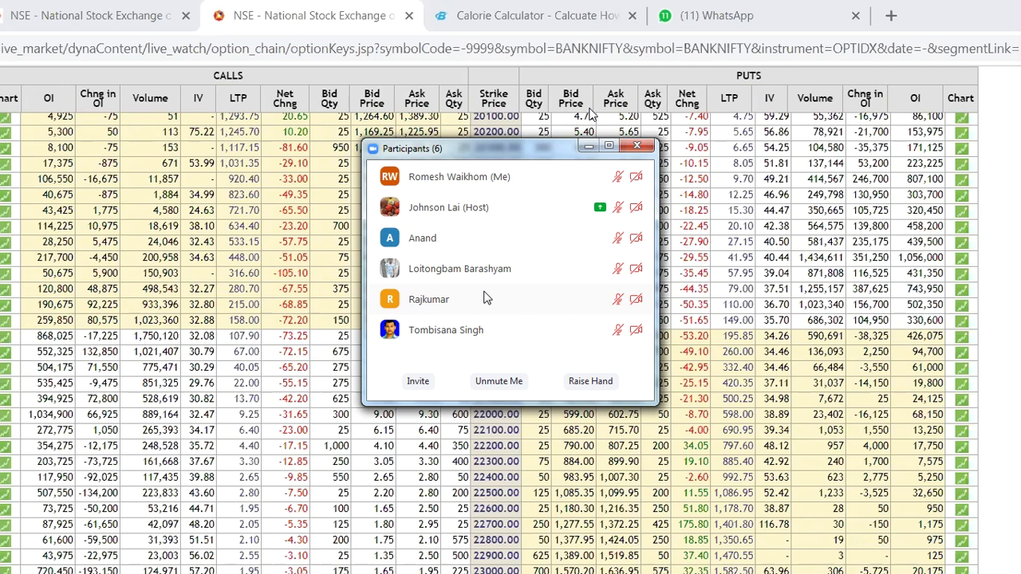
pyautogui.click(637, 146)
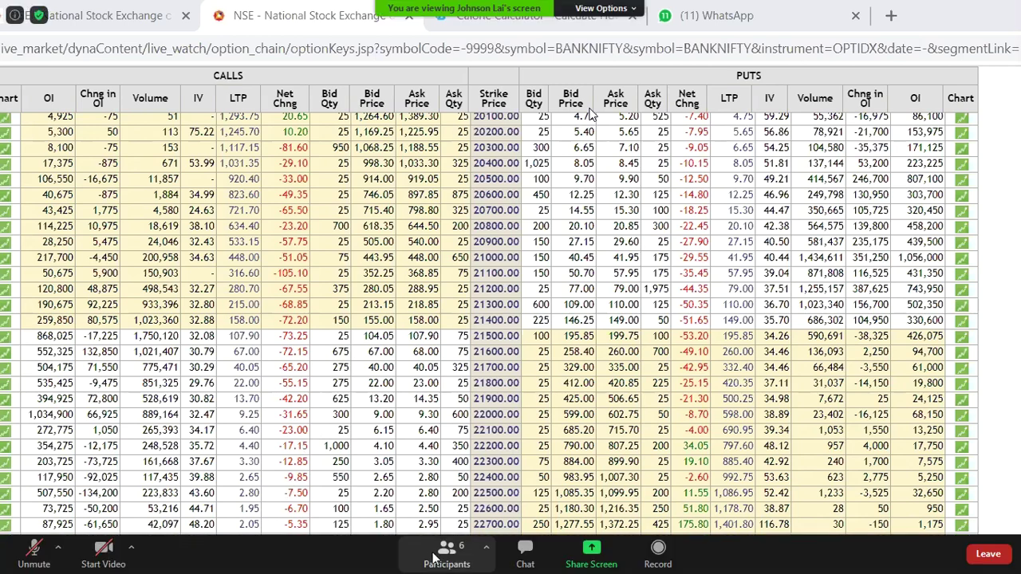
pyautogui.click(446, 550)
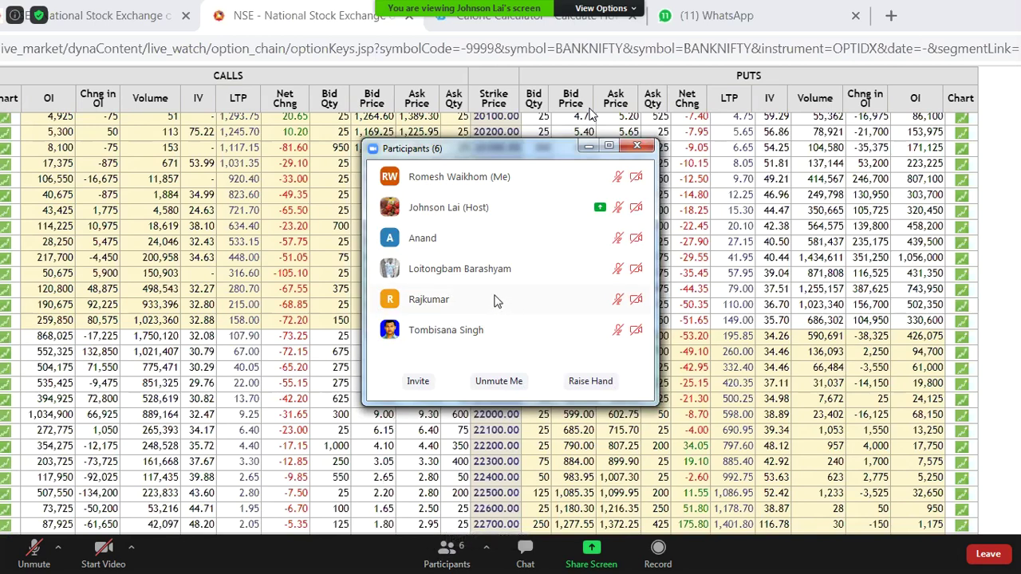
pyautogui.click(636, 145)
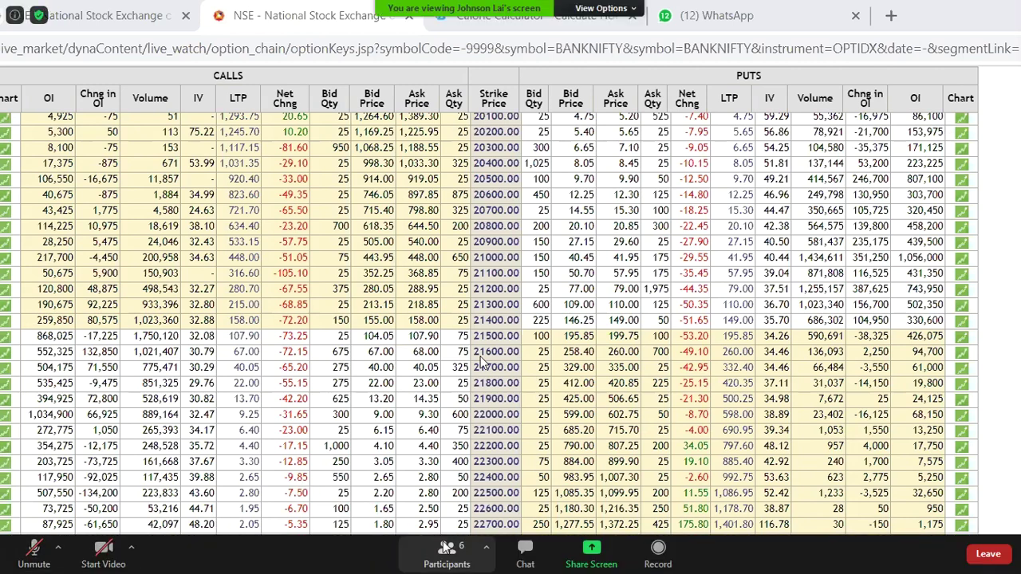
# - Reopen the participant list, review everyone in the meeting from first to last several times, and close the list
pyautogui.click(447, 552)
pyautogui.scroll(-1, 469, 330)
pyautogui.scroll(1, 469, 330)
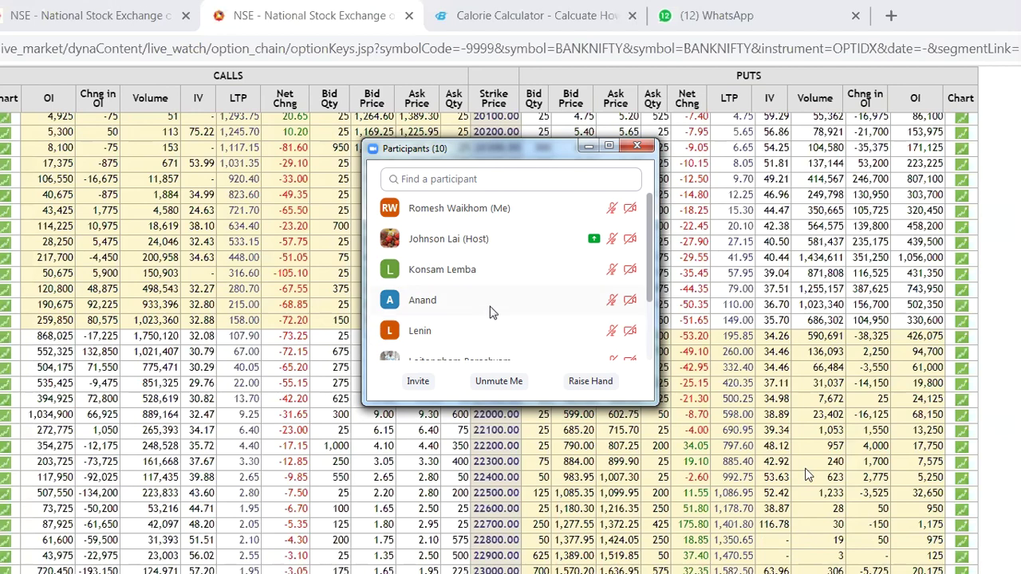
pyautogui.scroll(-4, 492, 313)
pyautogui.scroll(1, 492, 312)
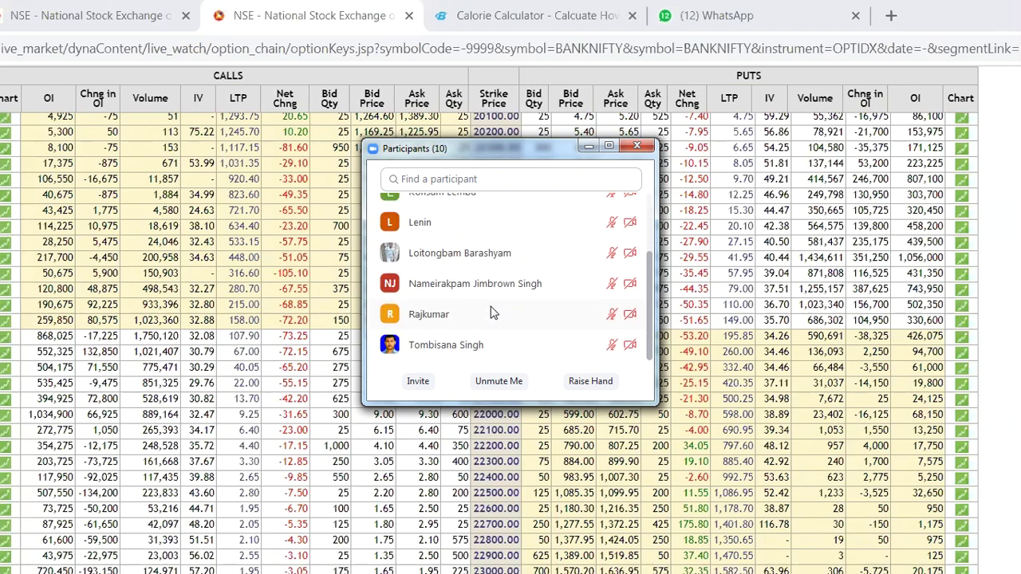
pyautogui.scroll(1, 492, 312)
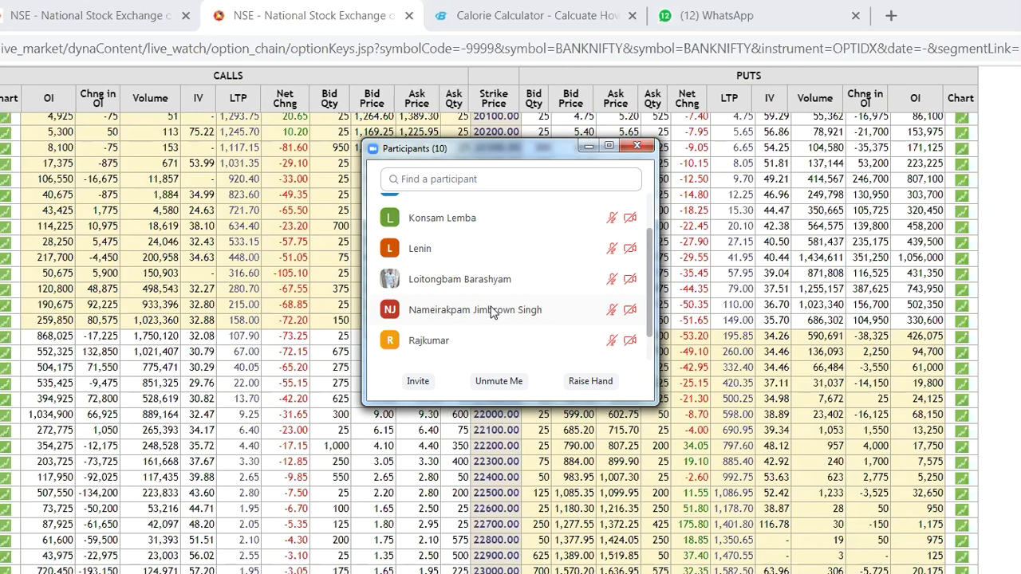
pyautogui.scroll(1, 492, 312)
pyautogui.scroll(1, 492, 312)
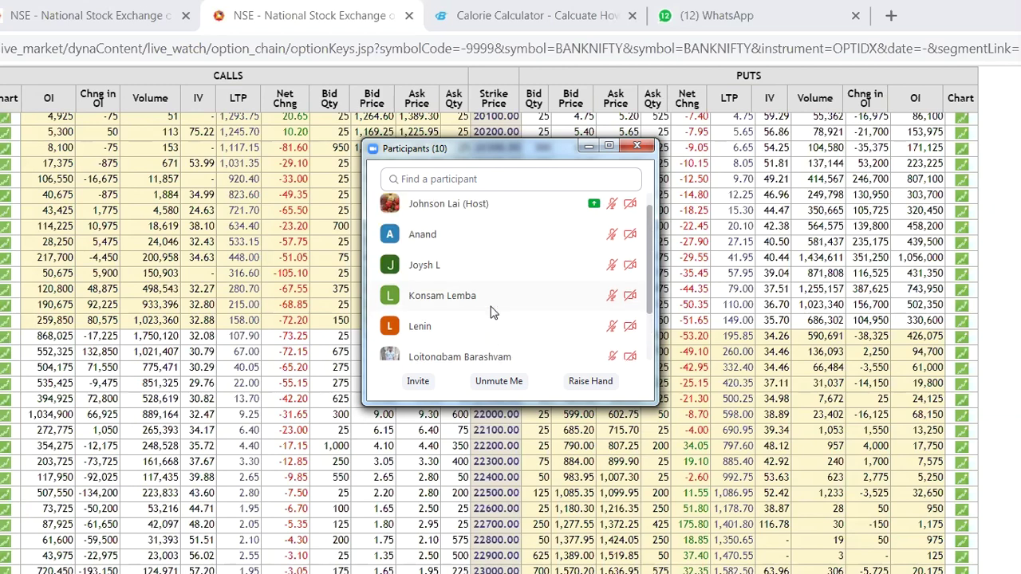
pyautogui.scroll(1, 492, 313)
pyautogui.scroll(1, 492, 313)
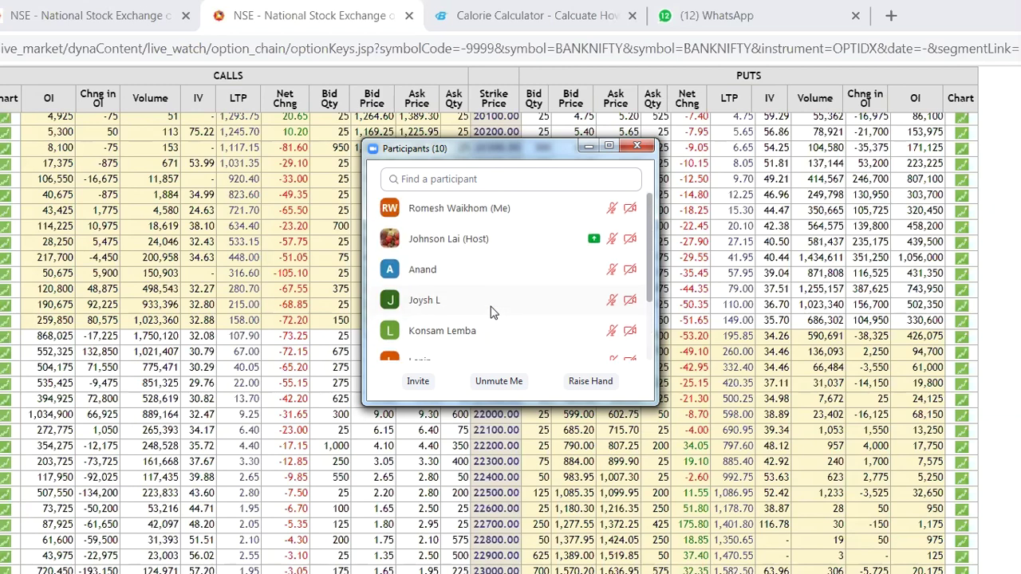
pyautogui.scroll(-4, 492, 312)
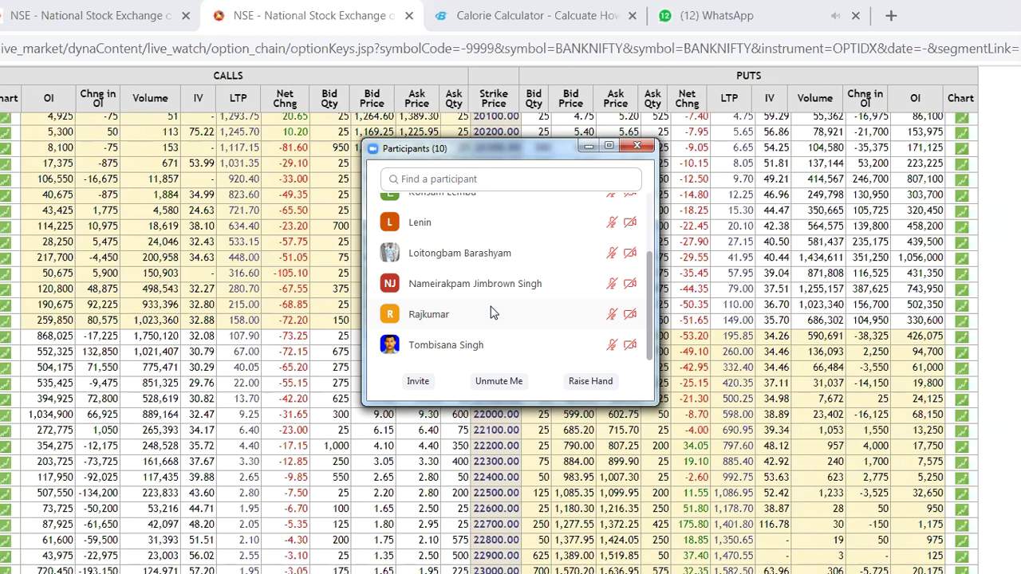
pyautogui.scroll(4, 469, 270)
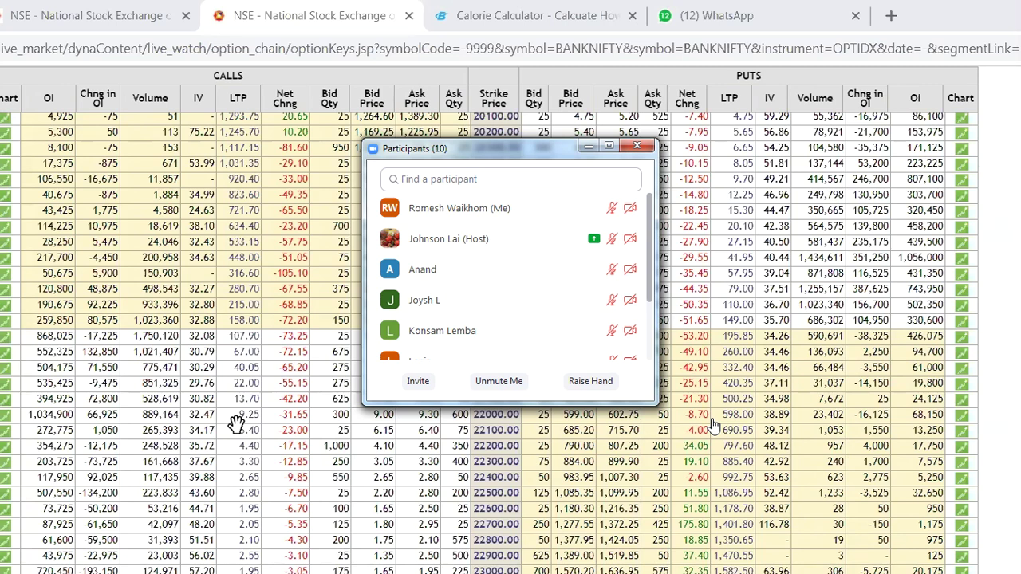
pyautogui.moveTo(714, 427)
pyautogui.moveTo(524, 267)
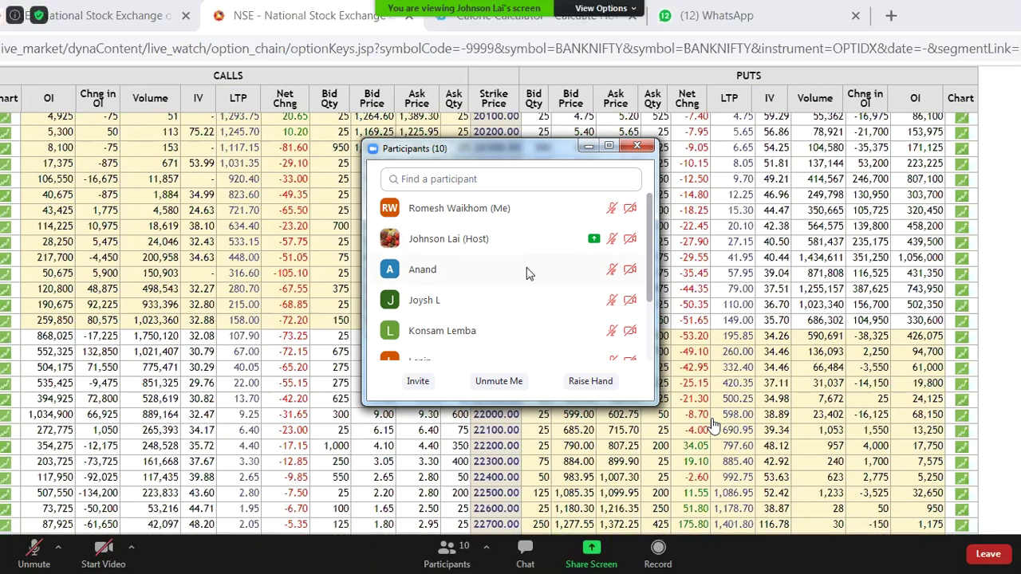
pyautogui.scroll(-3, 527, 273)
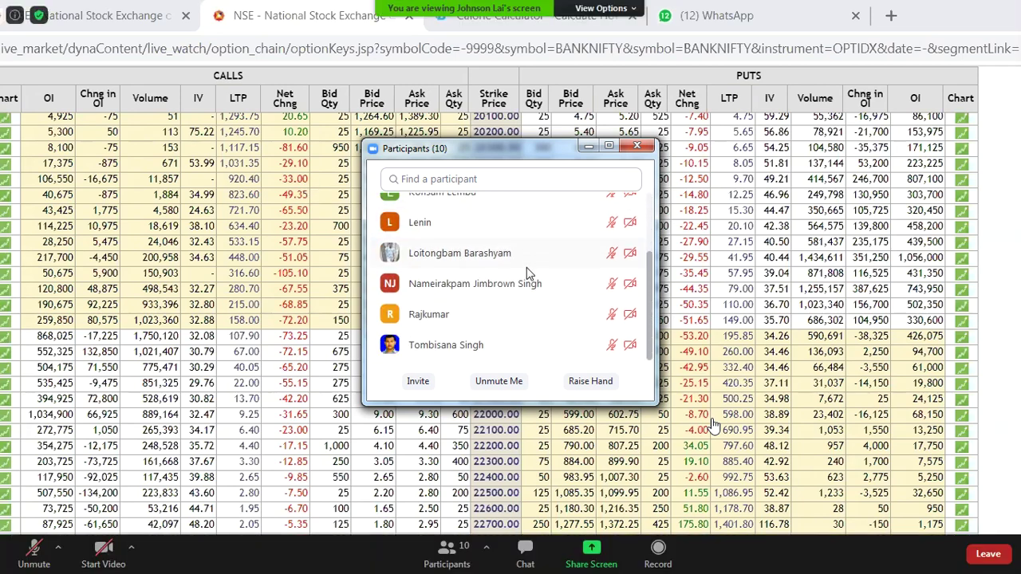
pyautogui.scroll(3, 527, 275)
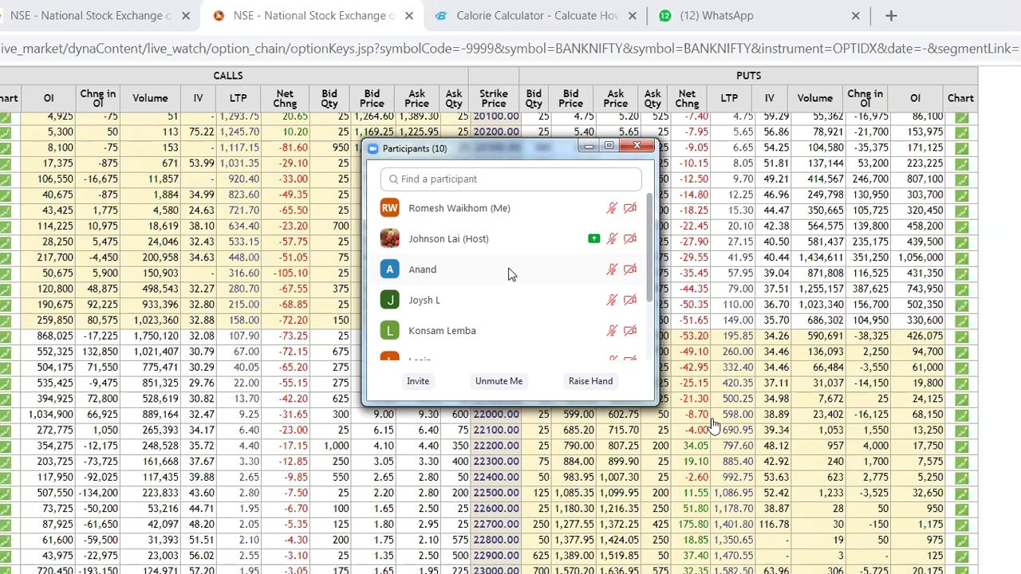
pyautogui.click(637, 147)
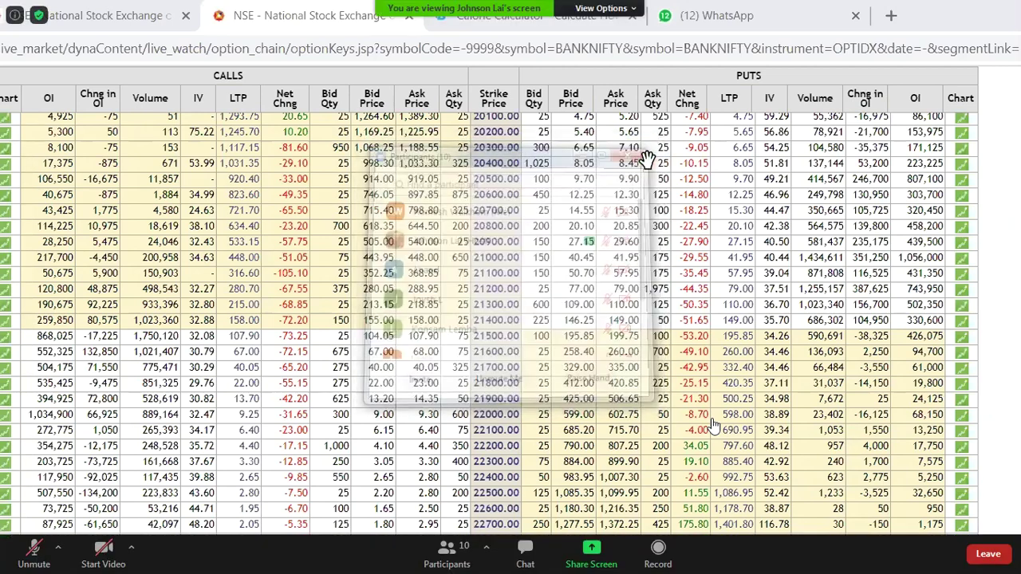
# - Bring the participant list back up and look at the attendees at its end
pyautogui.click(472, 561)
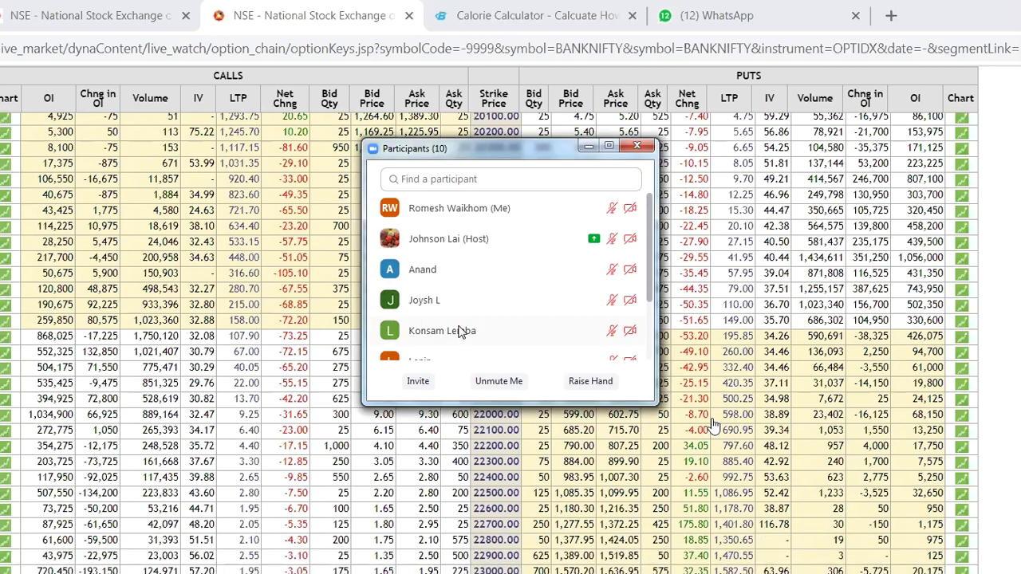
pyautogui.scroll(-4, 460, 332)
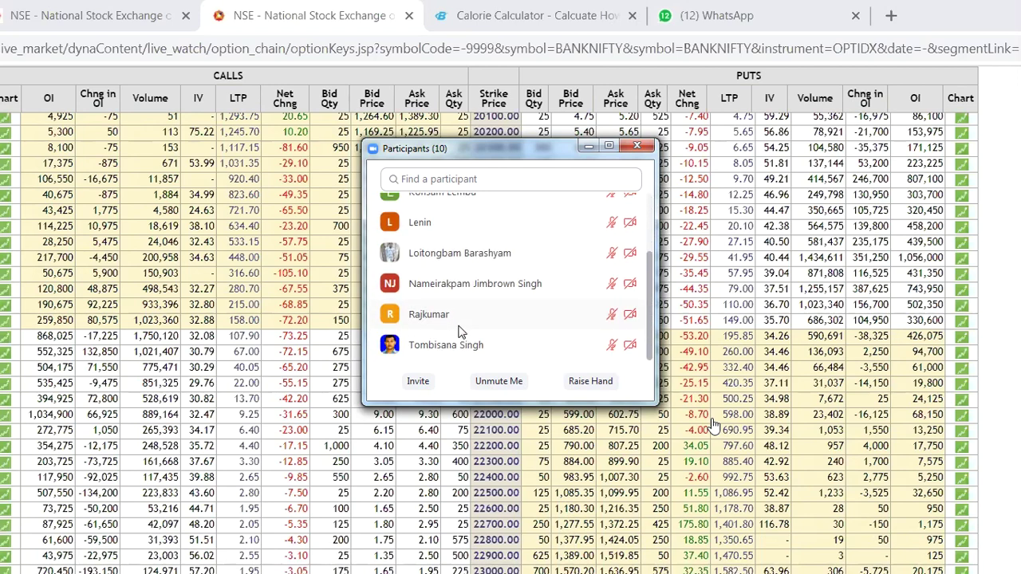
# - Close the participant list and set the shared screen view to follow the presenter's pointer
pyautogui.click(637, 145)
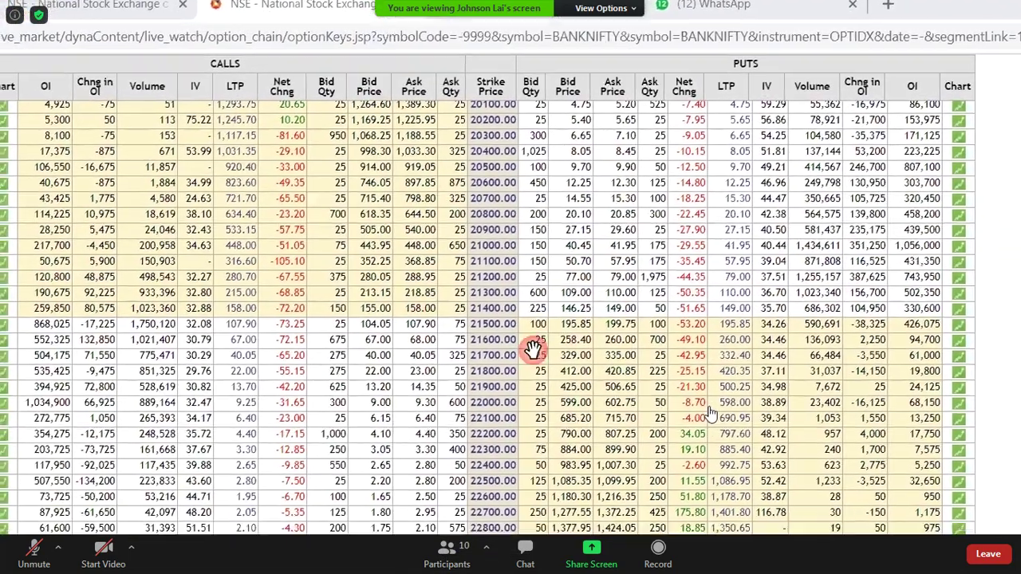
pyautogui.click(602, 8)
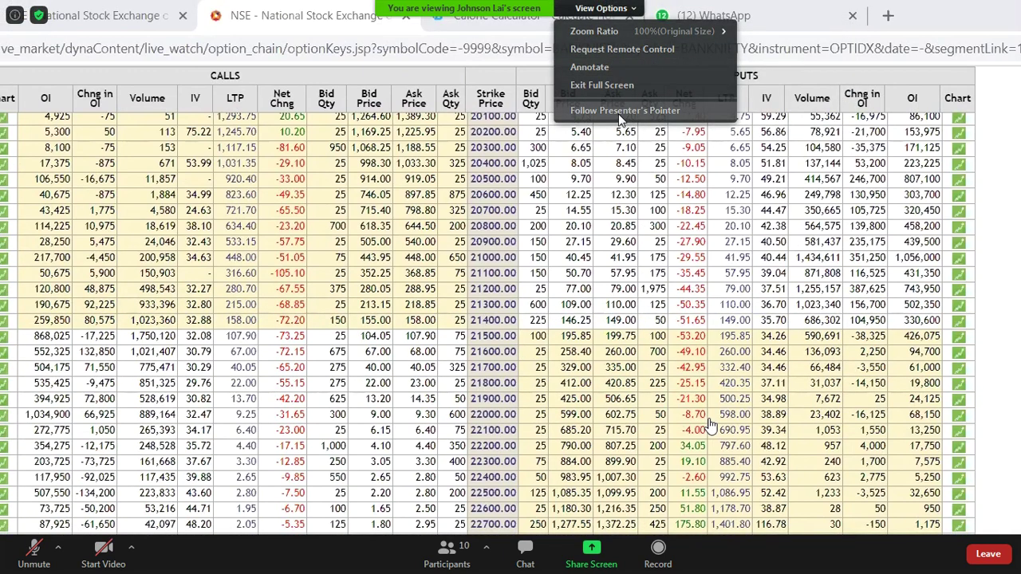
pyautogui.click(630, 108)
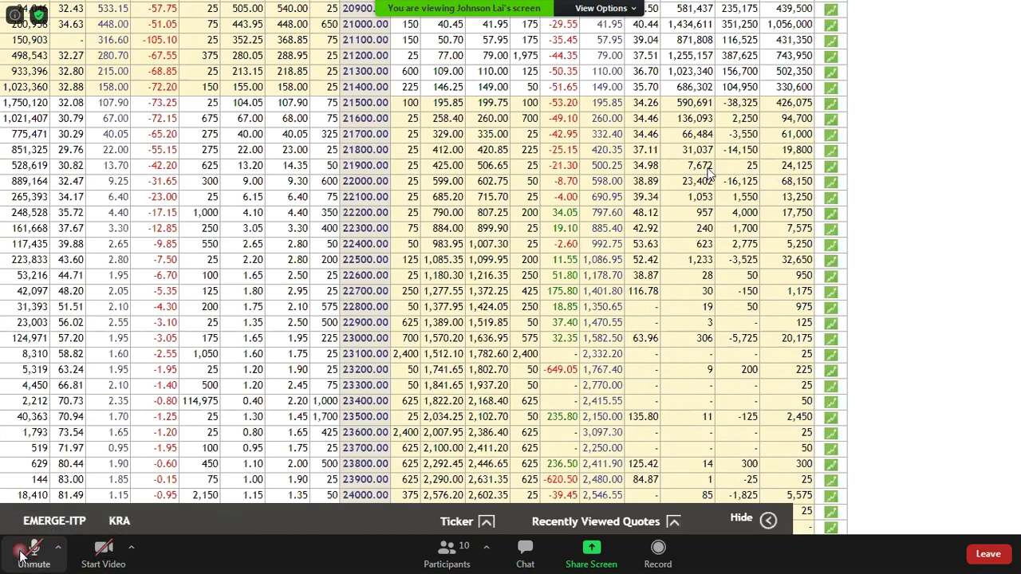
# - Toggle the microphone twice, review the participant list up to its first entries, and close the list
pyautogui.click(35, 549)
pyautogui.click(35, 548)
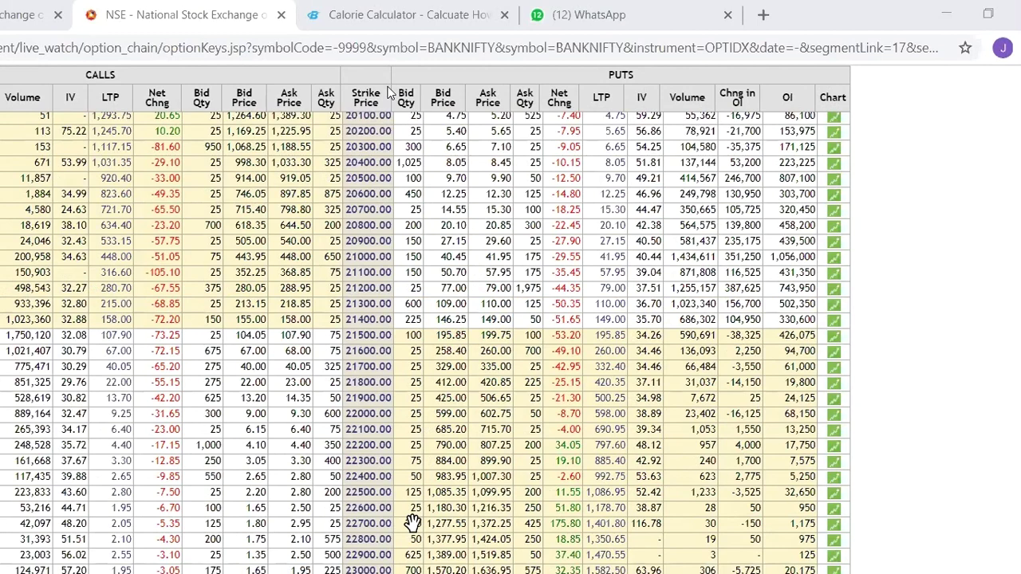
pyautogui.click(446, 550)
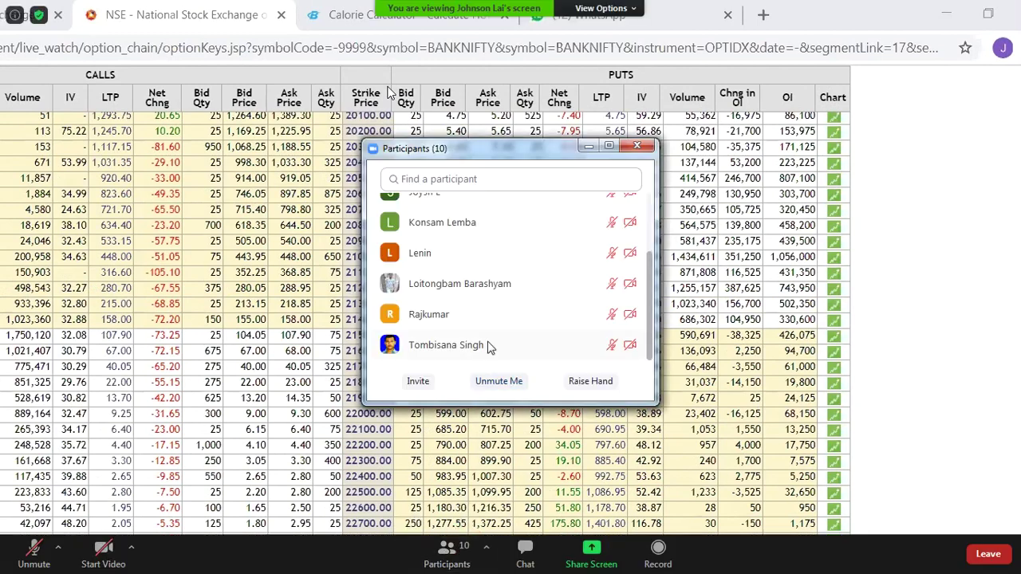
pyautogui.scroll(4, 495, 338)
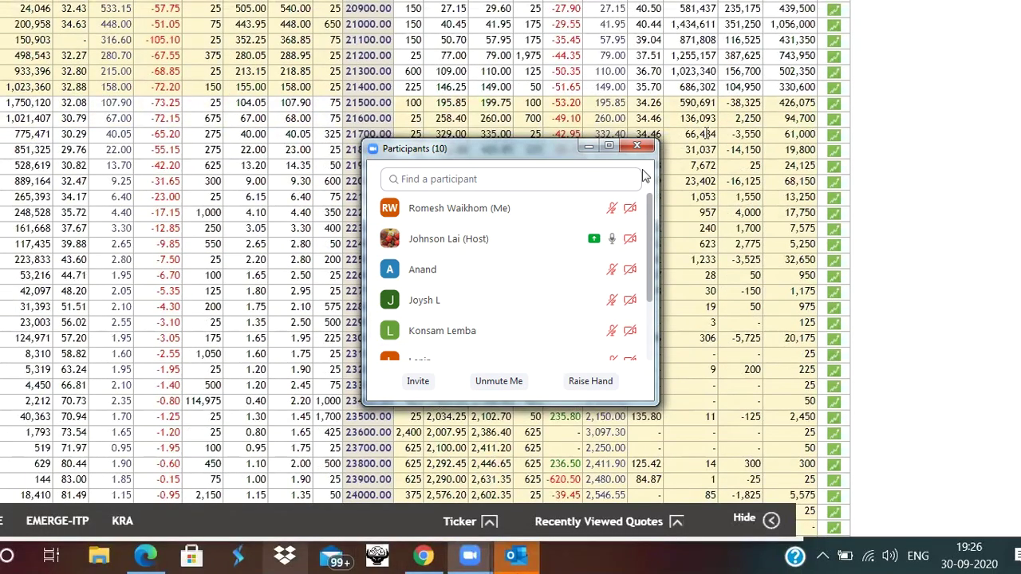
pyautogui.click(636, 145)
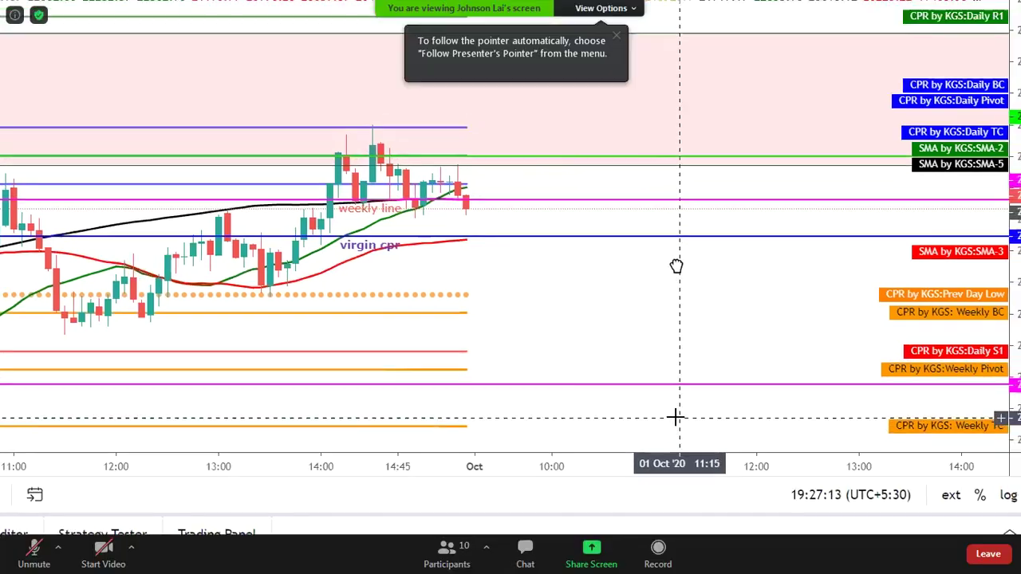
# - Pan across the shared BANKNIFTY chart and set the shared screen's zoom ratio to Fit to Window
pyautogui.moveTo(610, 256); pyautogui.dragTo(626, 278)
pyautogui.click(627, 278)
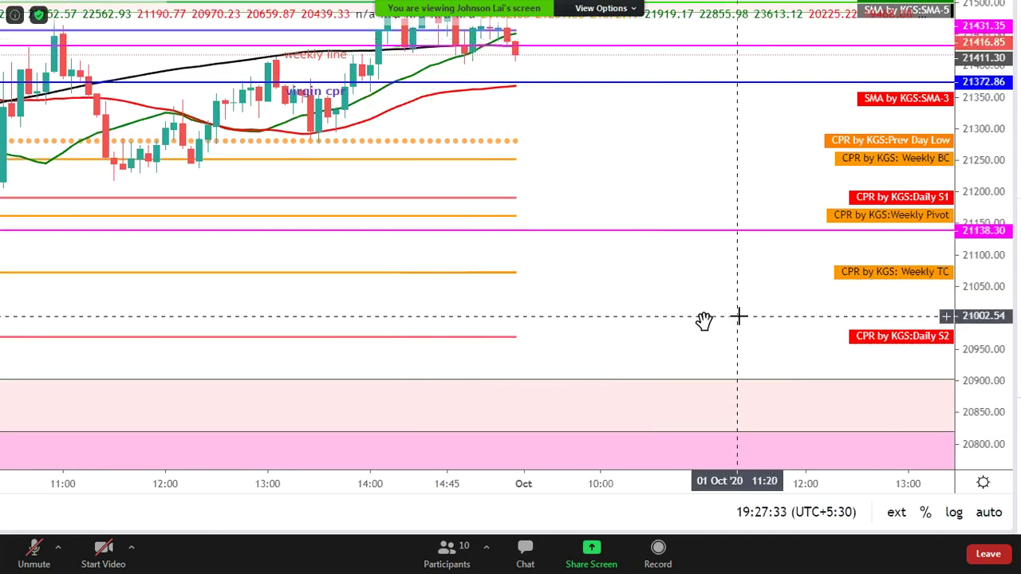
pyautogui.click(614, 9)
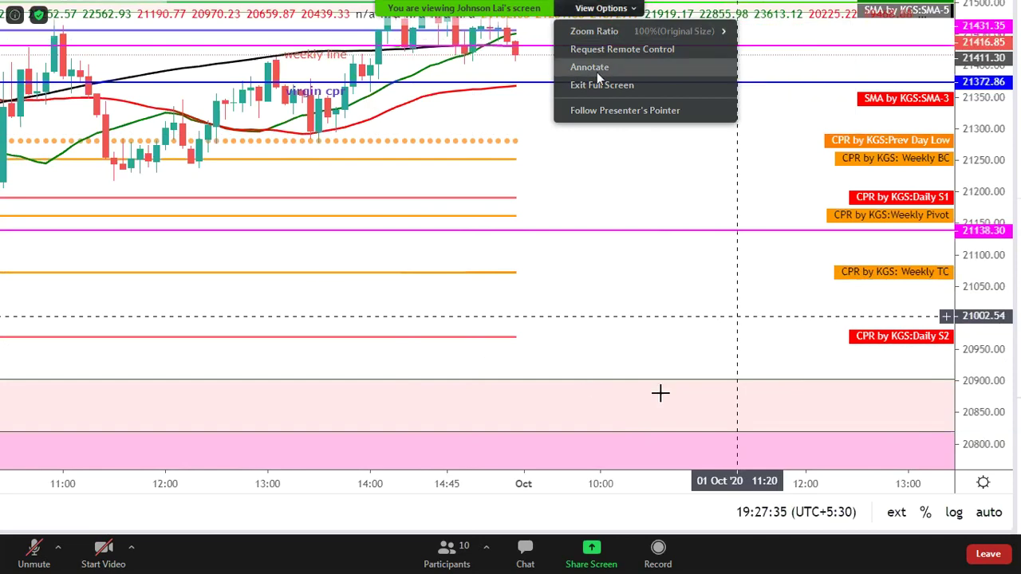
pyautogui.click(596, 201)
pyautogui.click(606, 10)
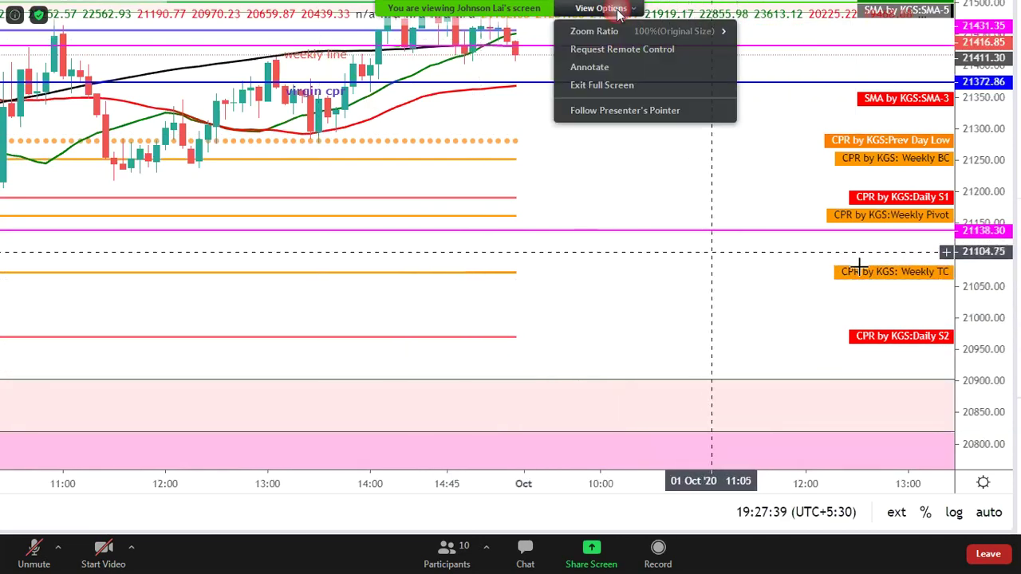
pyautogui.moveTo(646, 31)
pyautogui.click(746, 31)
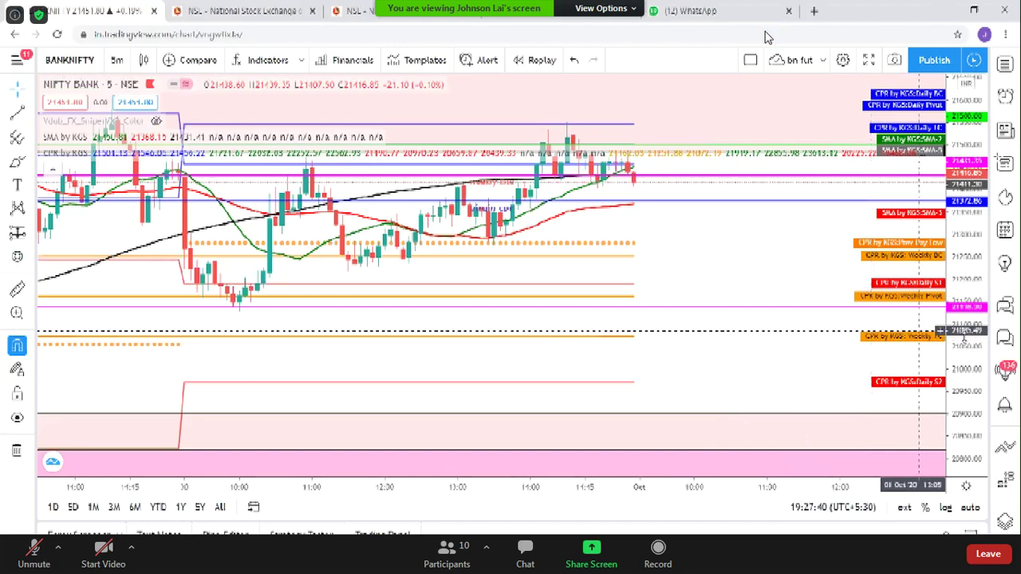
# - Set the shared screen's zoom ratio to 100% (Original Size) and turn on Follow Presenter's Pointer
pyautogui.click(624, 9)
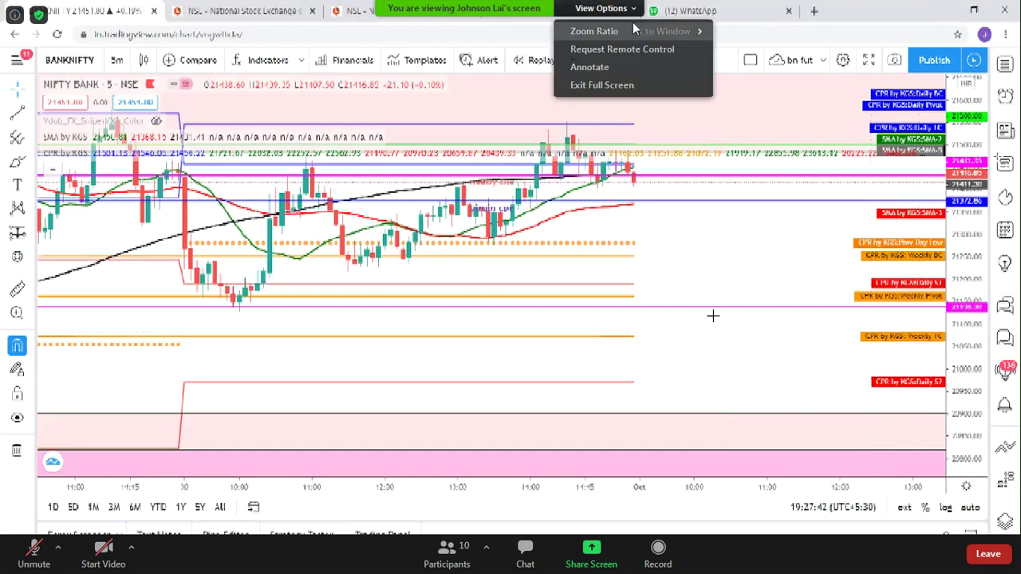
pyautogui.moveTo(632, 31)
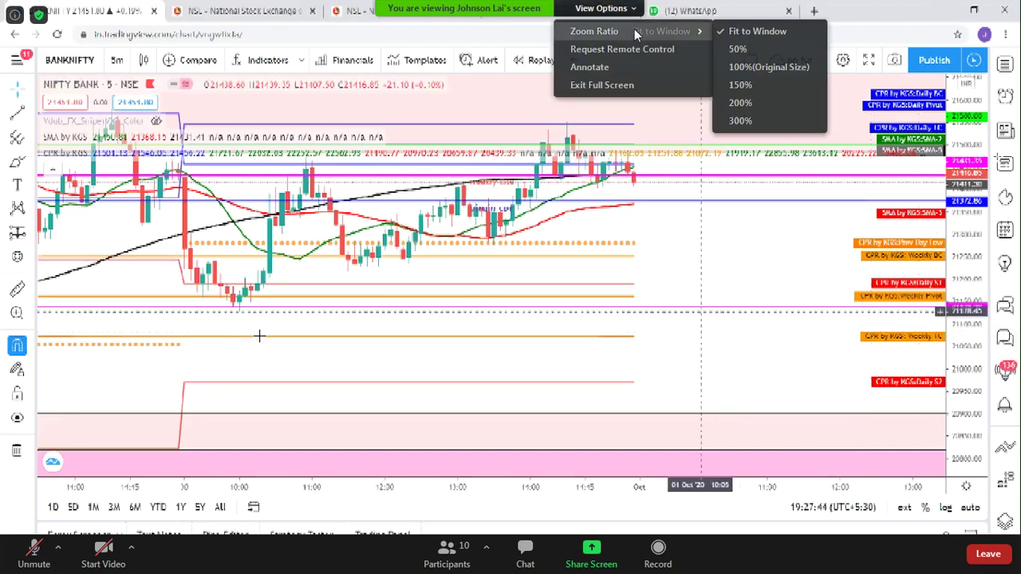
pyautogui.click(749, 67)
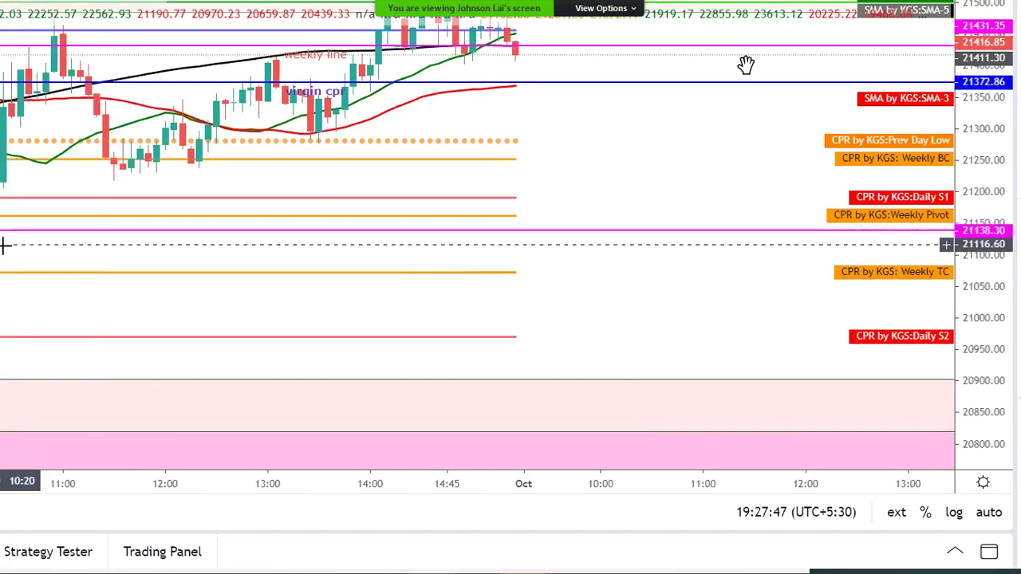
pyautogui.click(610, 8)
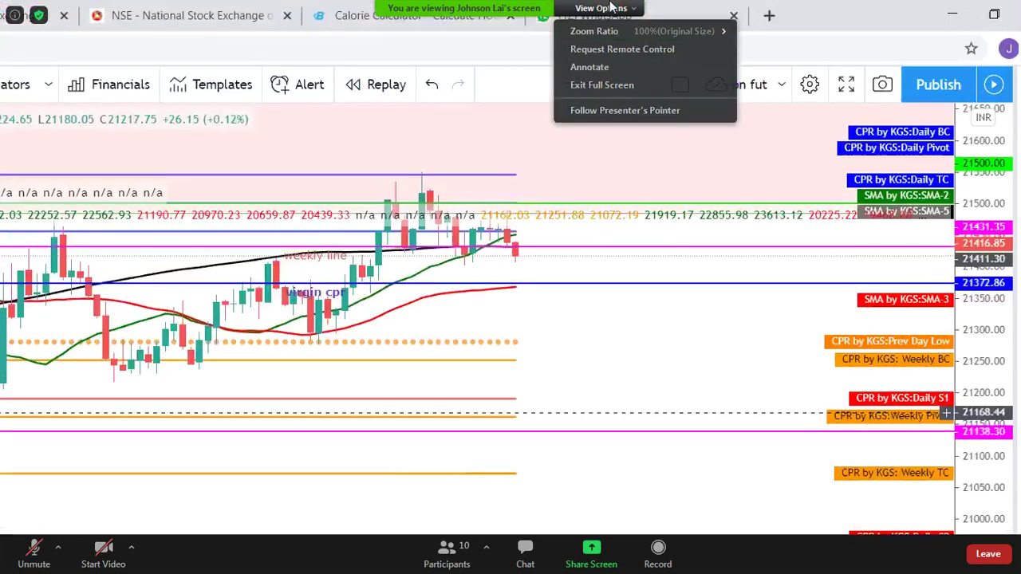
pyautogui.click(598, 109)
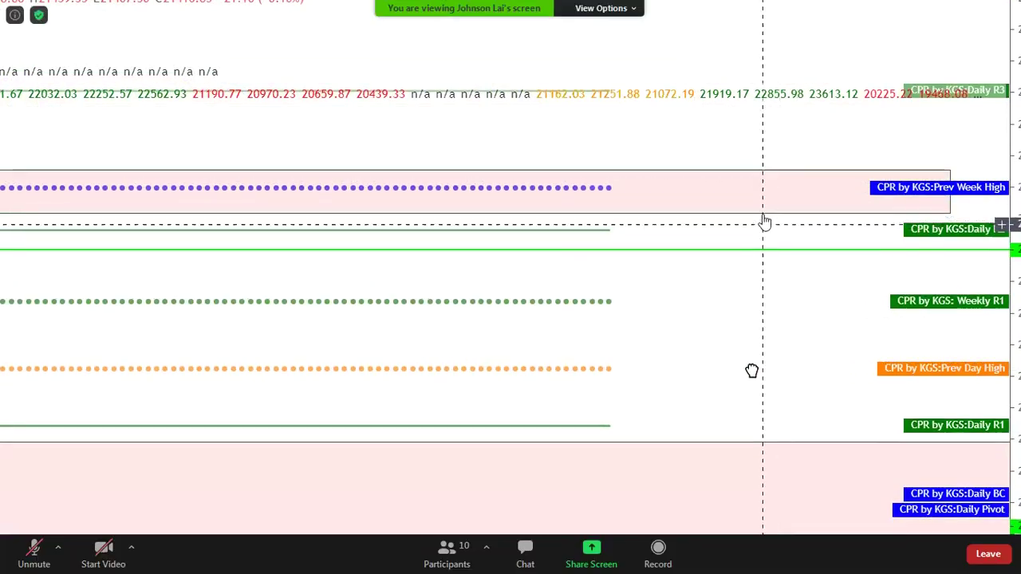
# - Pan the shared screen manually and turn Follow Presenter's Pointer on again over the option chain
pyautogui.moveTo(752, 369); pyautogui.dragTo(681, 310)
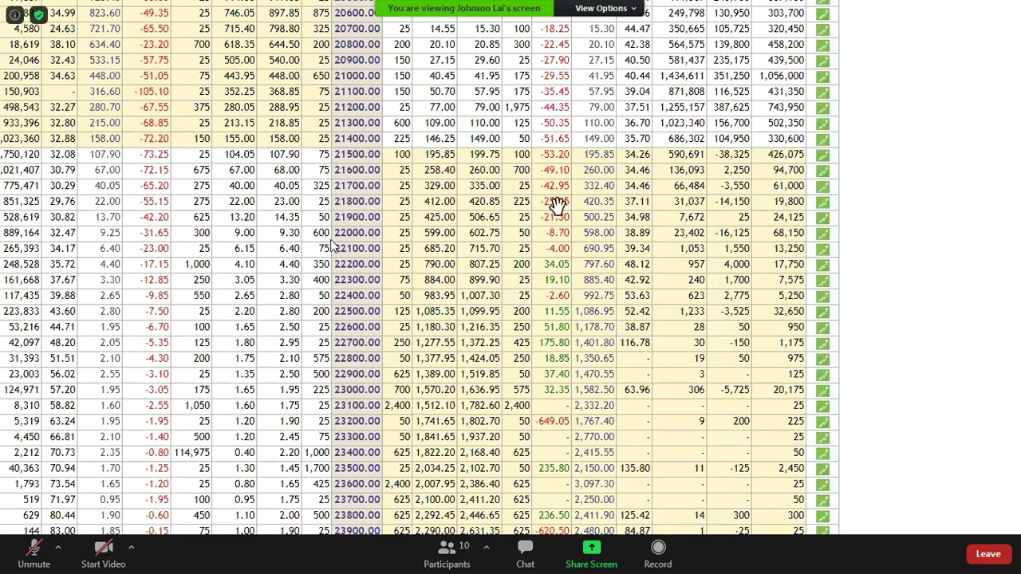
pyautogui.click(601, 8)
pyautogui.click(620, 116)
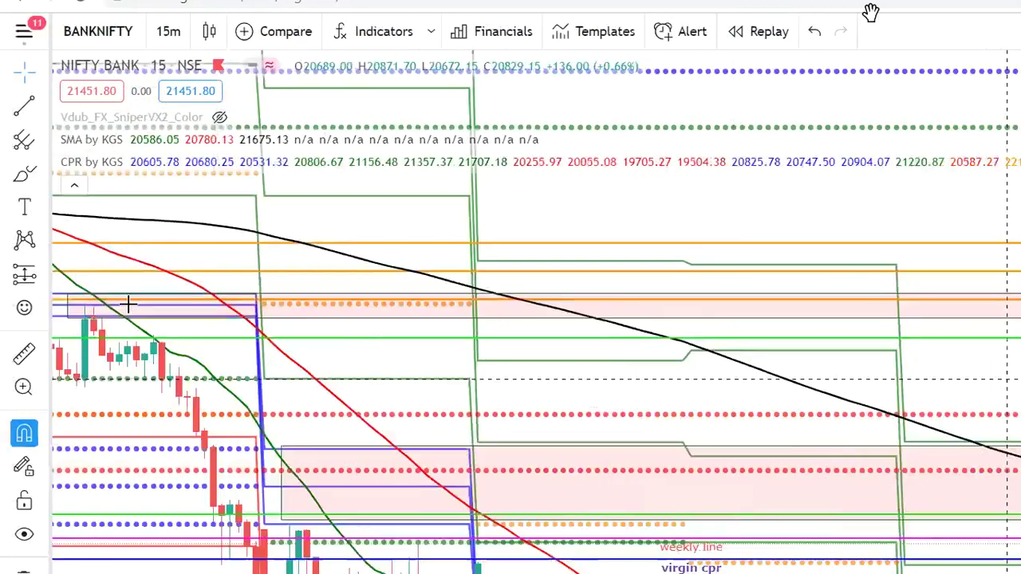
# - Examine the 15-minute BANKNIFTY chart from the earlier candles to the latest session and the labelled CPR levels
pyautogui.moveTo(127, 304); pyautogui.dragTo(152, 304)
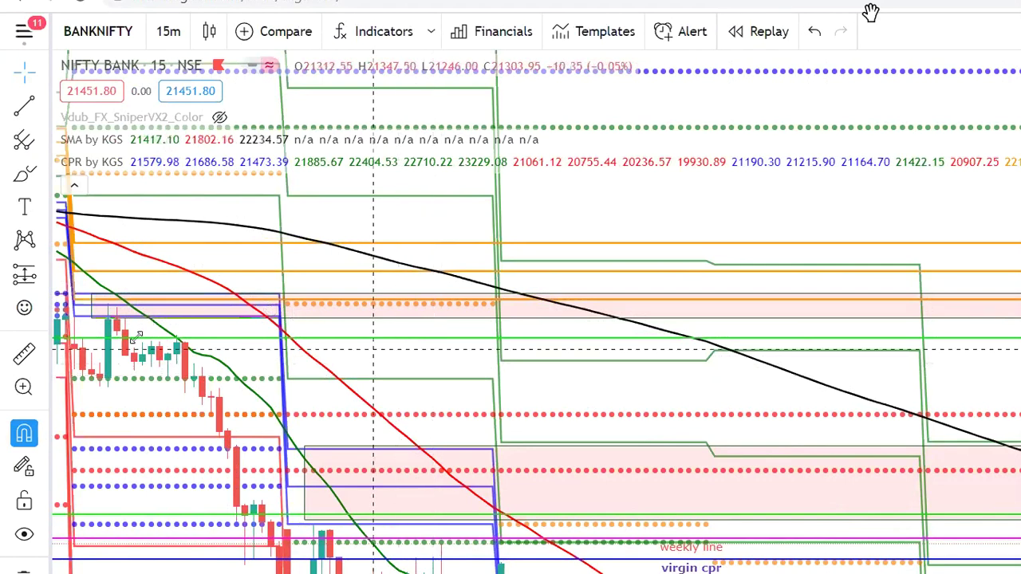
pyautogui.moveTo(137, 335); pyautogui.dragTo(193, 323)
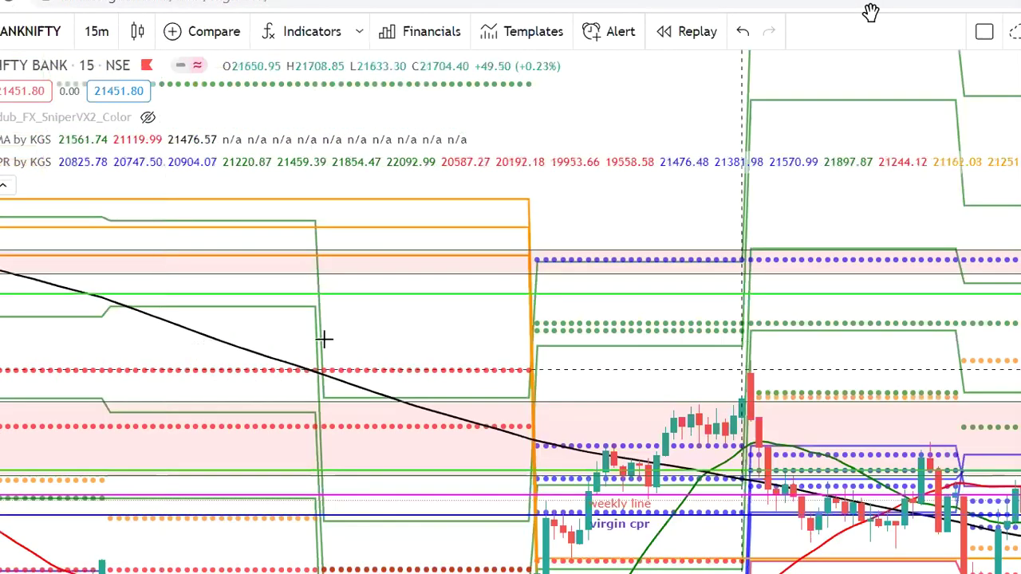
pyautogui.hscroll(5, 695, 284)
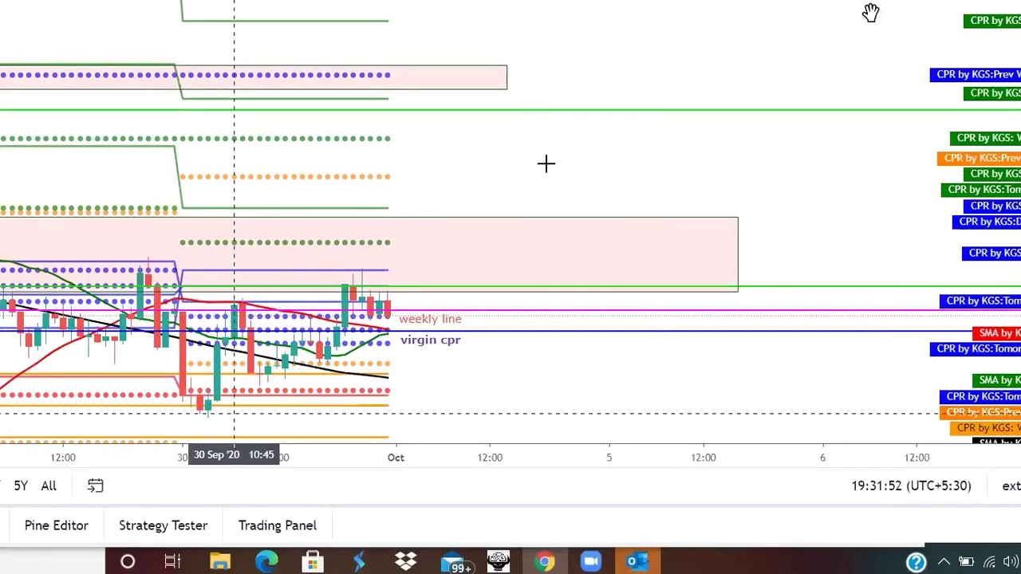
pyautogui.moveTo(562, 167); pyautogui.dragTo(575, 367)
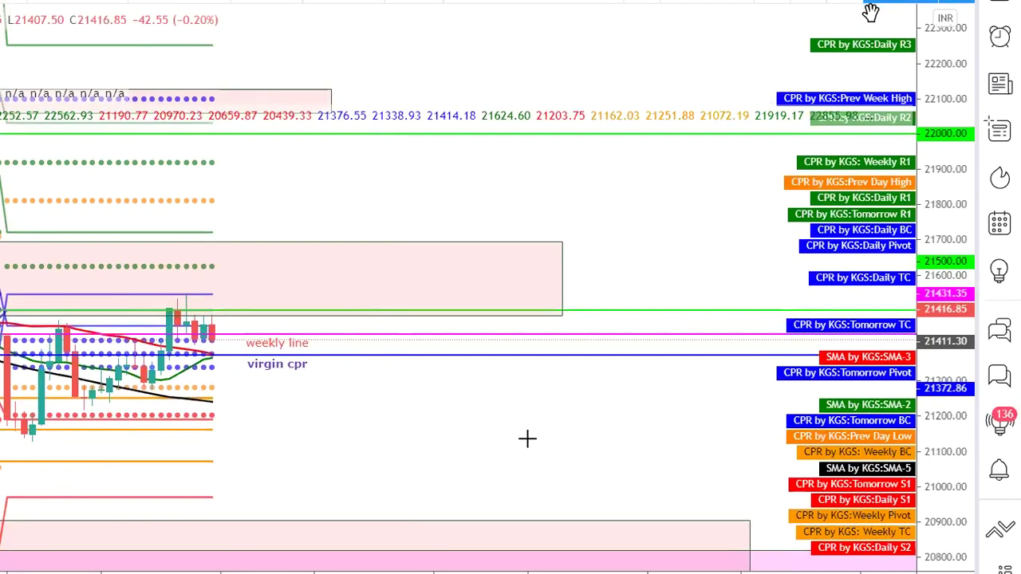
pyautogui.moveTo(225, 367); pyautogui.dragTo(201, 279)
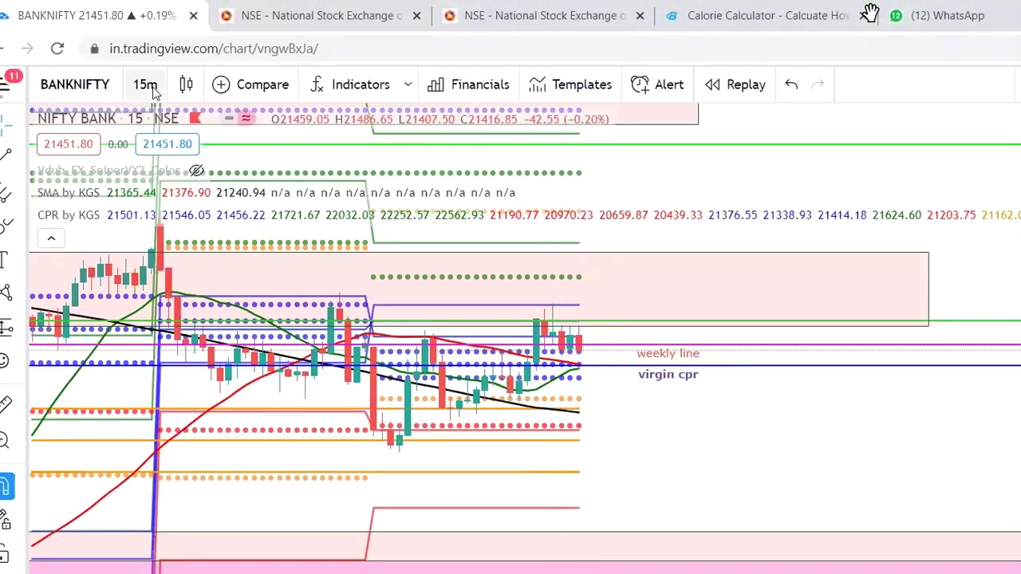
# - Switch the BANKNIFTY chart's interval to 30 minutes, followed by a longer interval
pyautogui.click(146, 84)
pyautogui.click(170, 388)
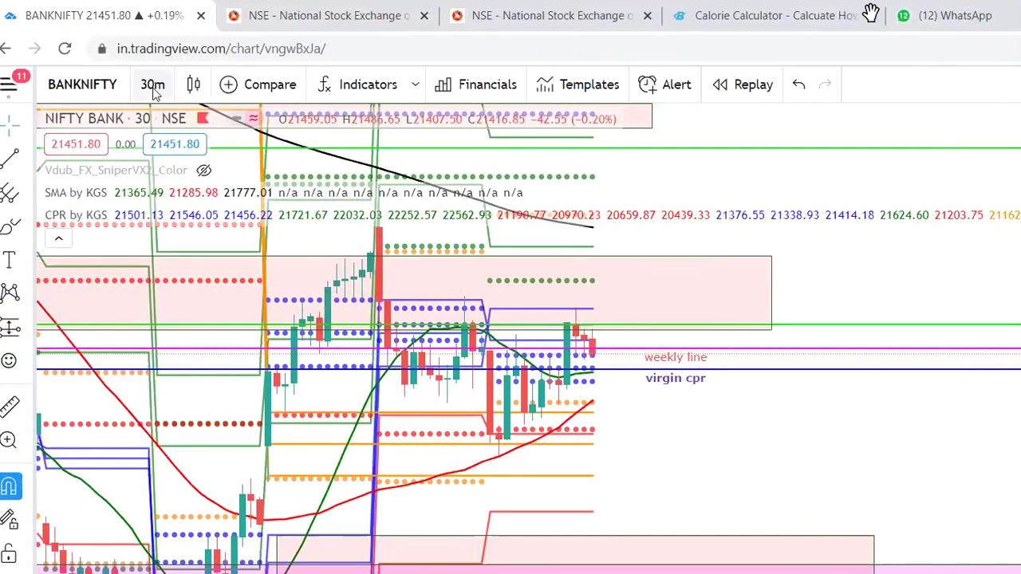
pyautogui.click(155, 87)
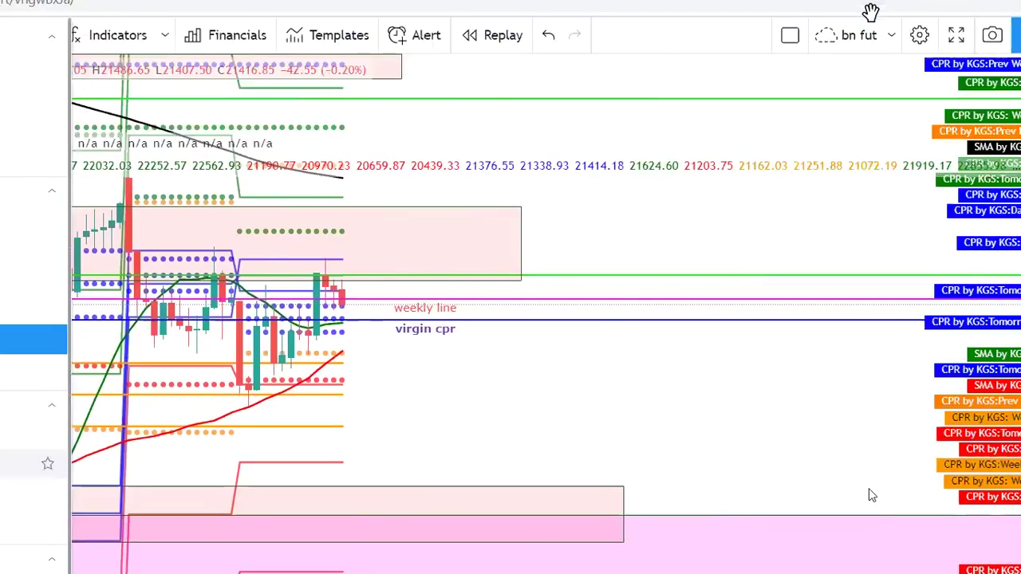
pyautogui.press('Return')
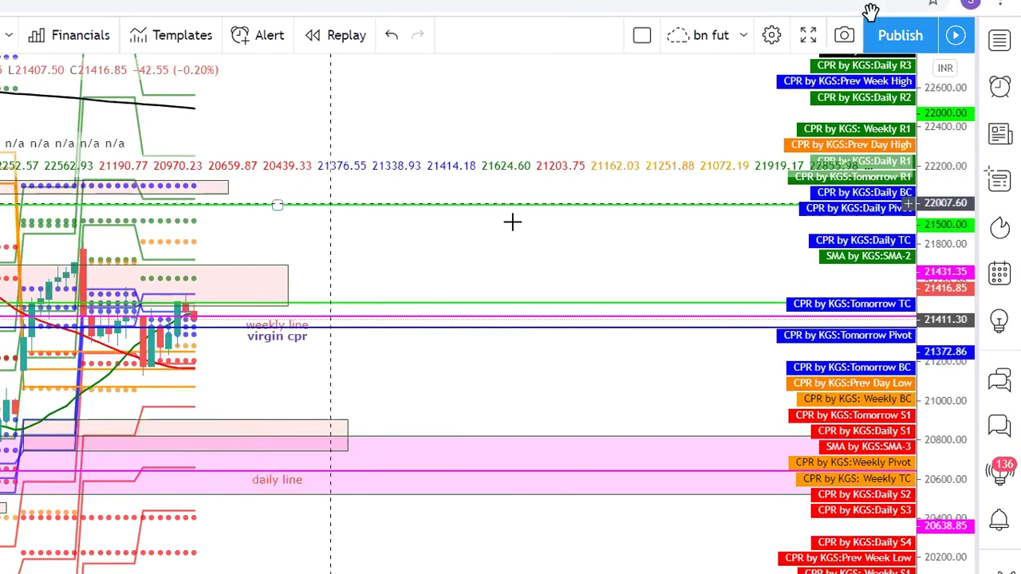
# - Compare the green horizontal lines at 22000 and 21500 on the BANKNIFTY chart, pointing back and forth between them
pyautogui.click(488, 205)
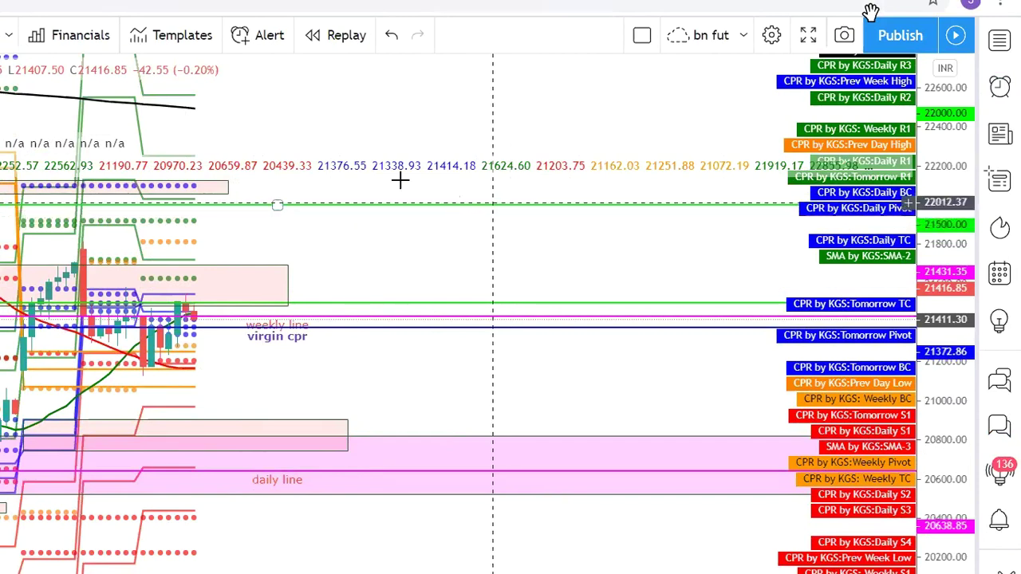
pyautogui.click(306, 191)
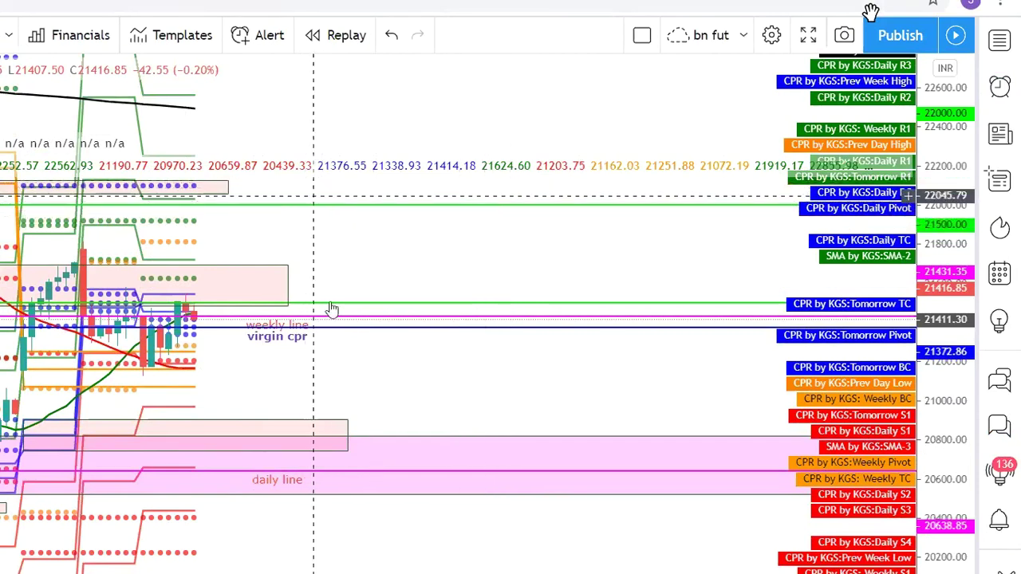
pyautogui.click(426, 313)
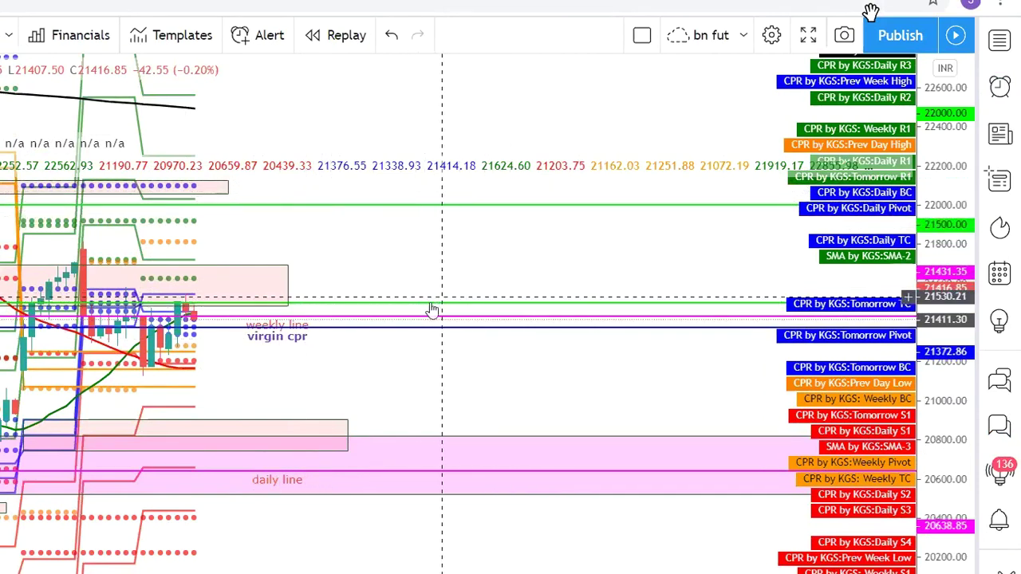
pyautogui.moveTo(431, 311); pyautogui.dragTo(414, 209)
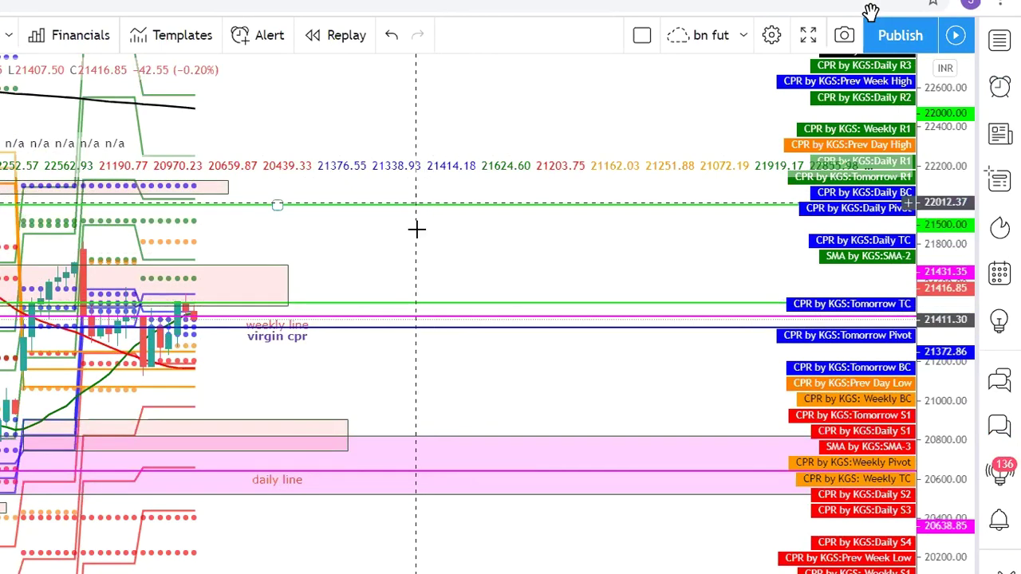
pyautogui.click(441, 298)
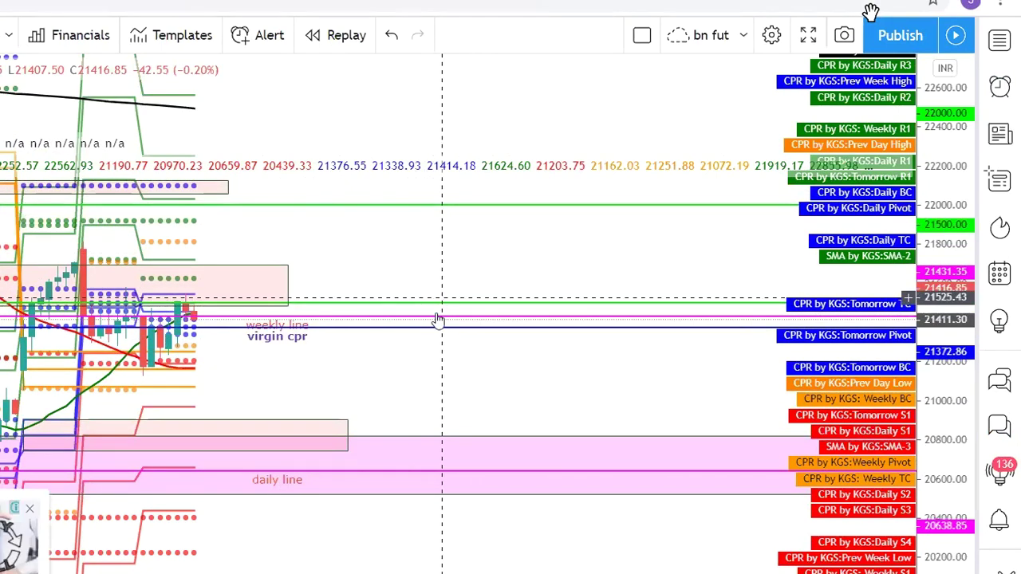
pyautogui.moveTo(439, 209); pyautogui.dragTo(441, 205)
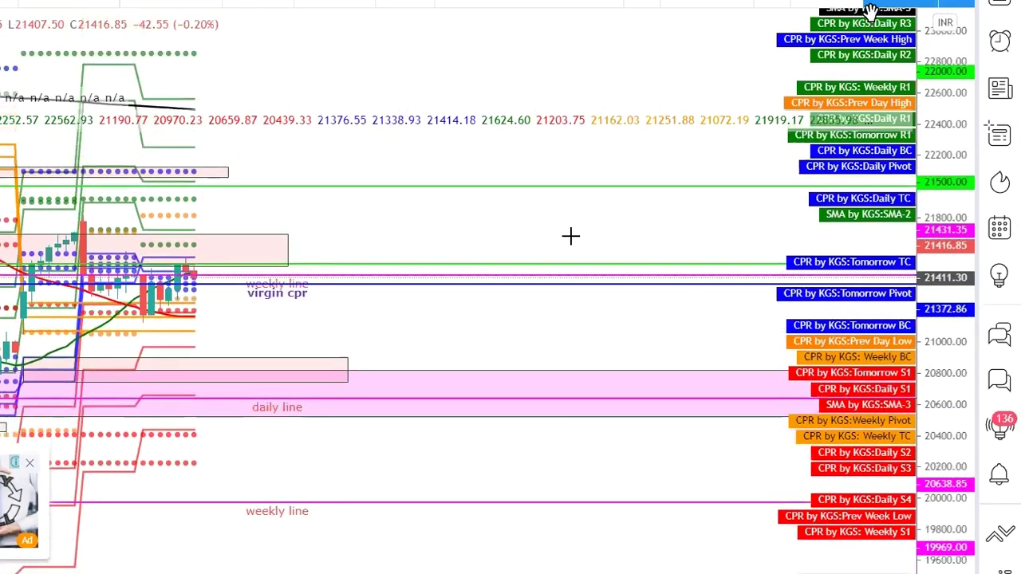
# - Look at the area beyond the latest candles and return from the option chain to the BANKNIFTY chart
pyautogui.scroll(-2, 477, 236)
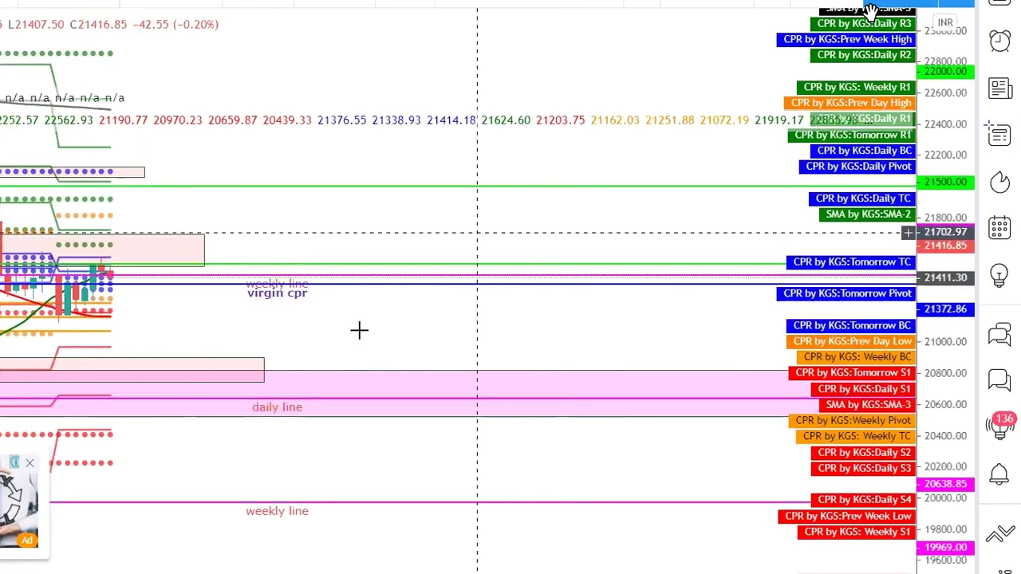
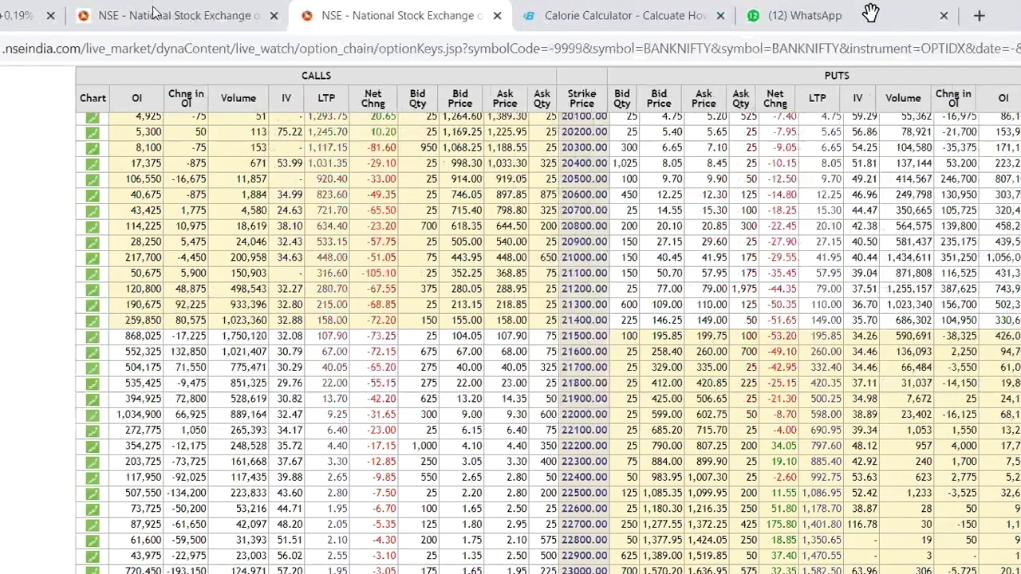
pyautogui.hotkey('ctrl', '1')
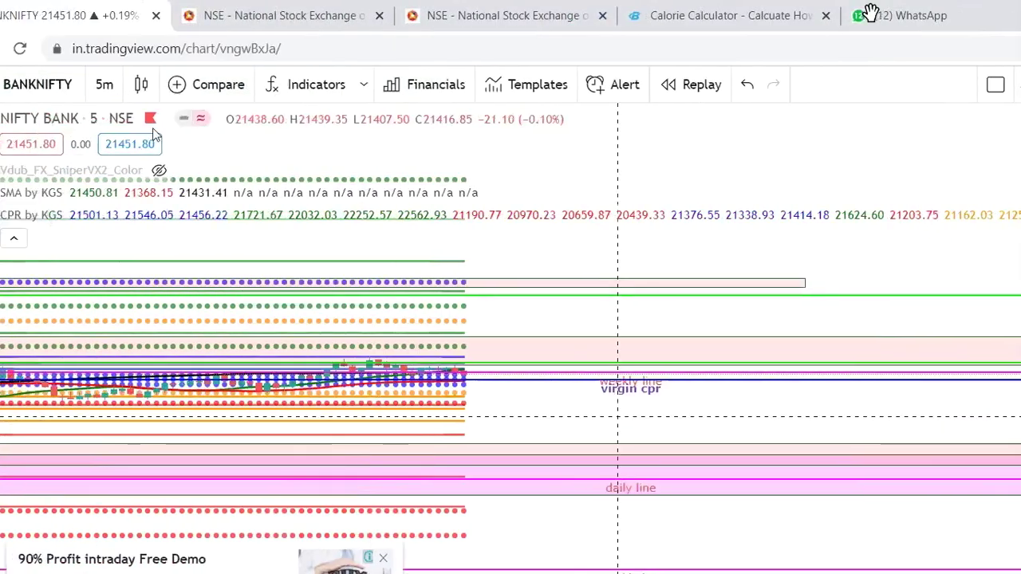
# - Turn off Show Tomorrow Pivots for the CPR by KGS indicator on the BANKNIFTY chart
pyautogui.doubleClick(383, 340)
pyautogui.click(562, 319)
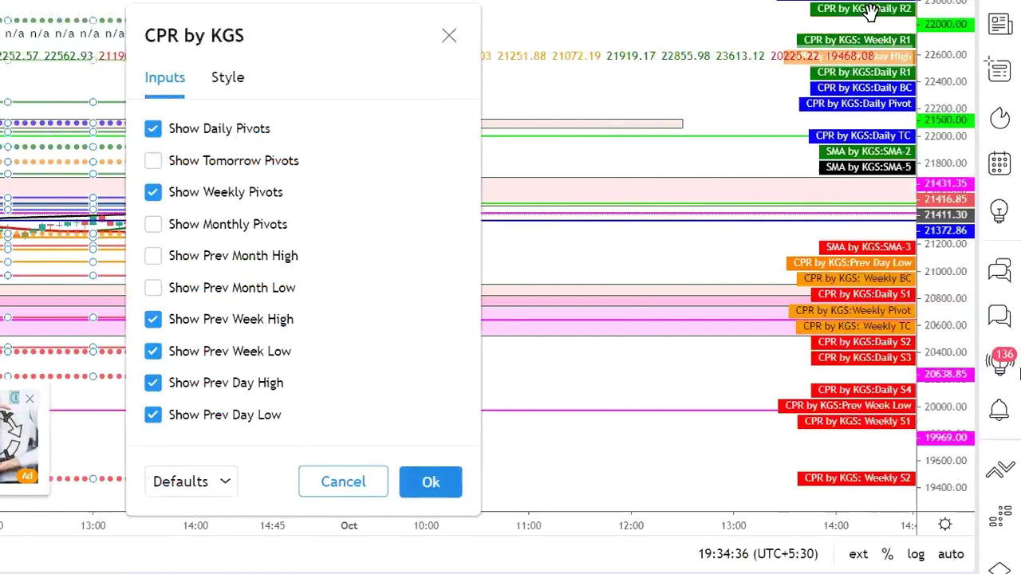
pyautogui.click(844, 494)
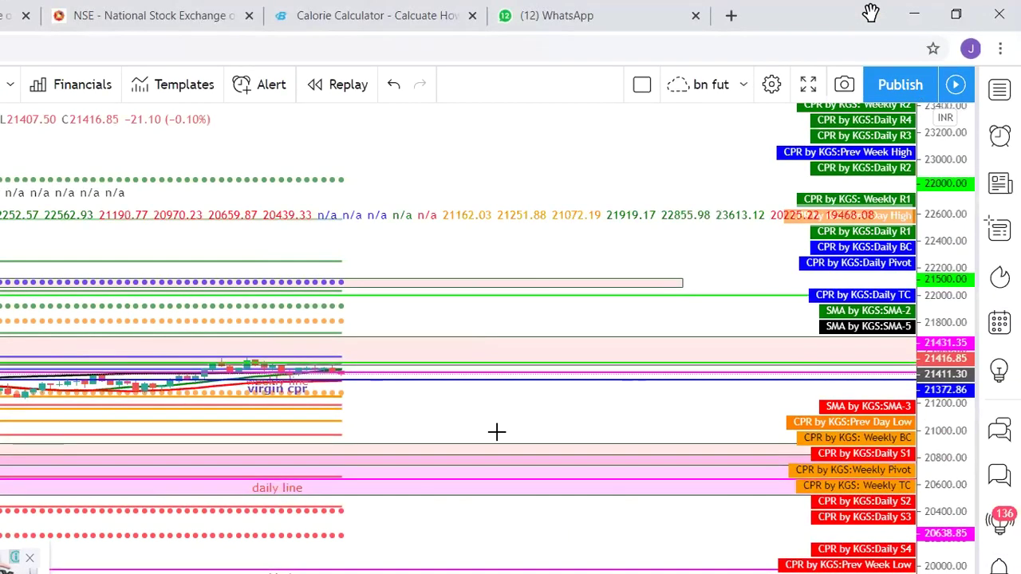
# - Examine the latest 5-minute BANKNIFTY candles against the moving averages and CPR levels at a larger scale
pyautogui.scroll(3, 558, 447)
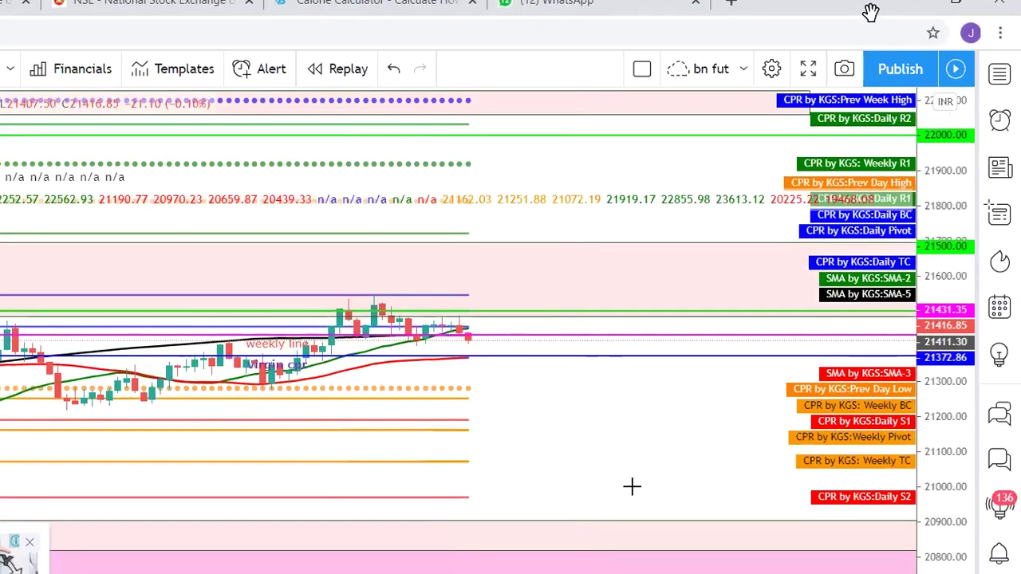
pyautogui.scroll(2, 638, 495)
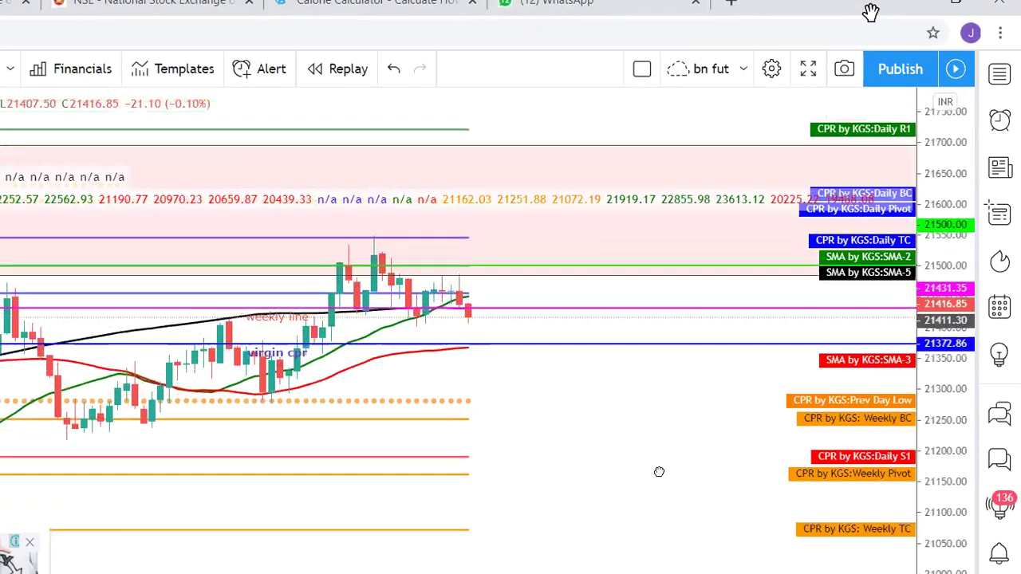
pyautogui.scroll(2, 659, 473)
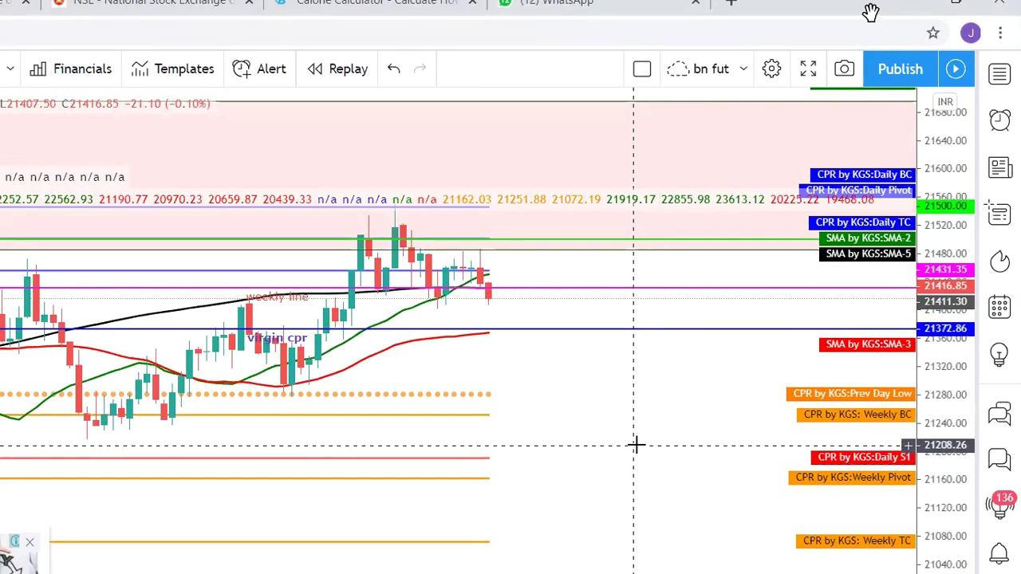
pyautogui.scroll(-2, 635, 444)
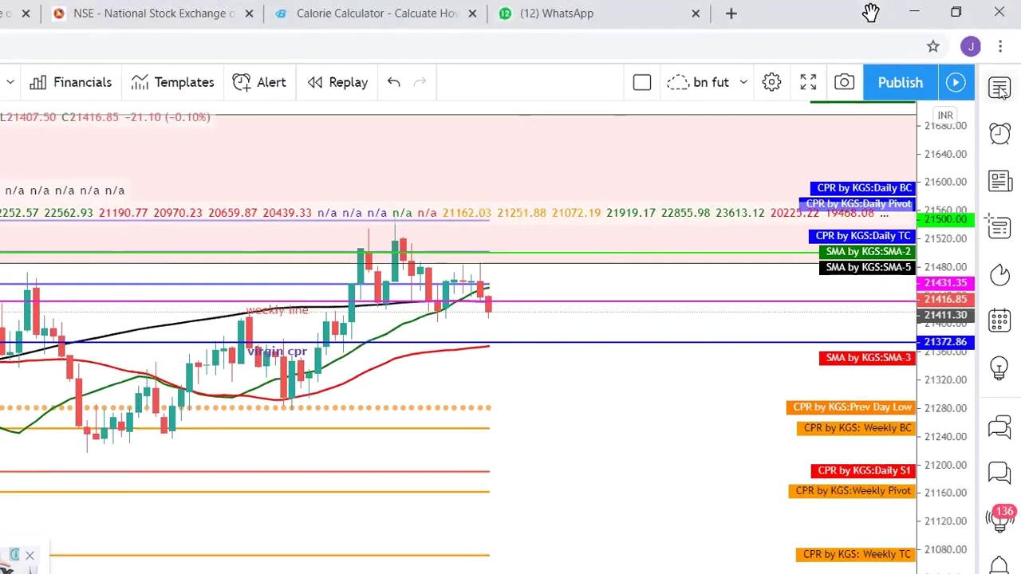
# - Show the watchlist sorted by percentage change with the biggest losers first, and examine the BPCL chart enlarged
pyautogui.click(1000, 88)
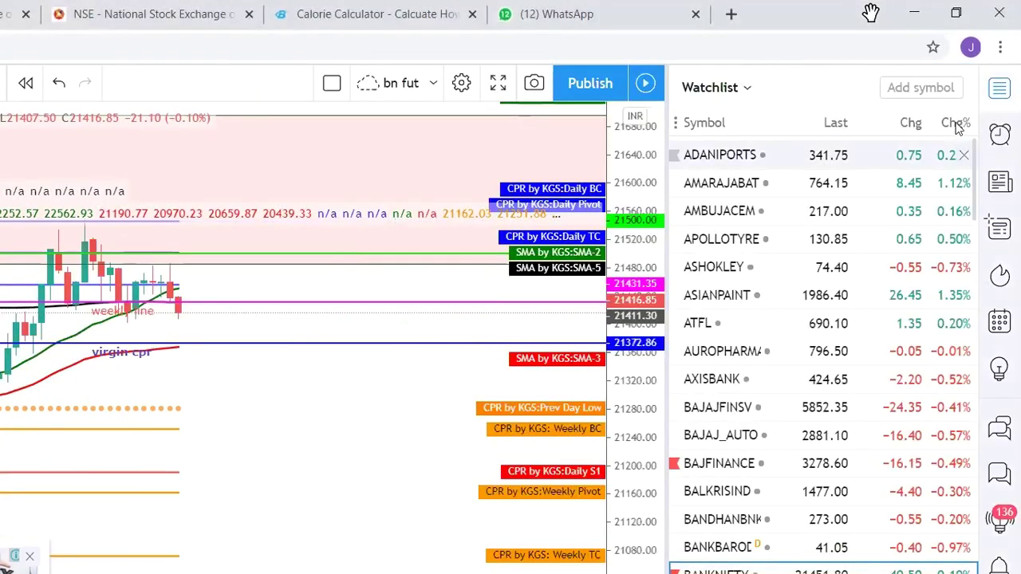
pyautogui.click(956, 124)
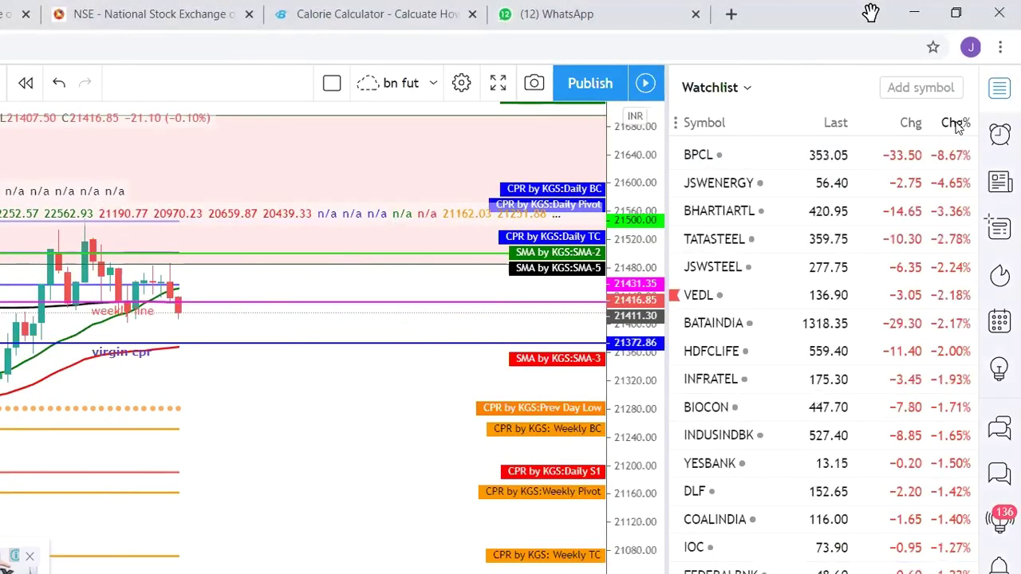
pyautogui.click(692, 159)
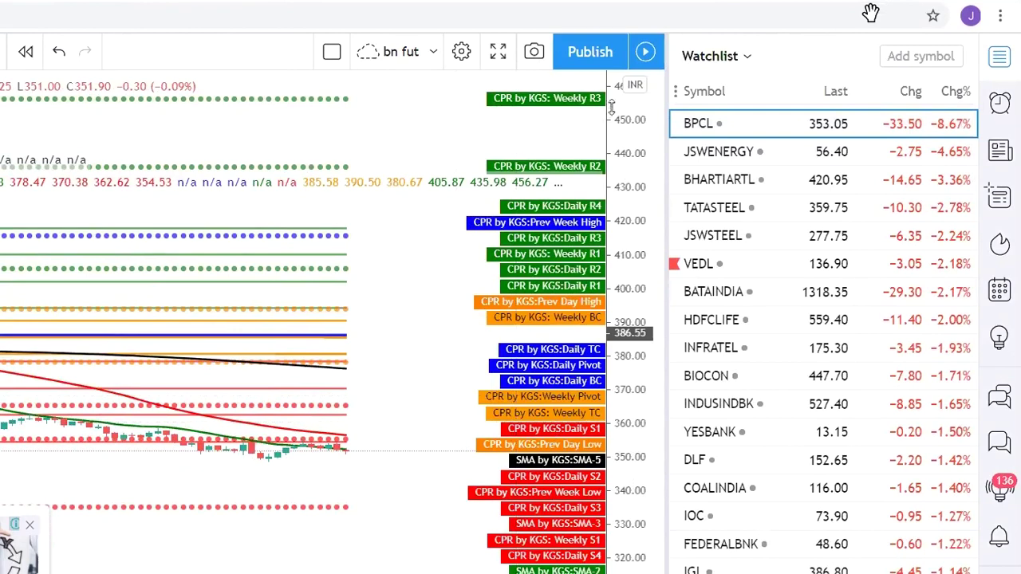
pyautogui.scroll(3, 376, 455)
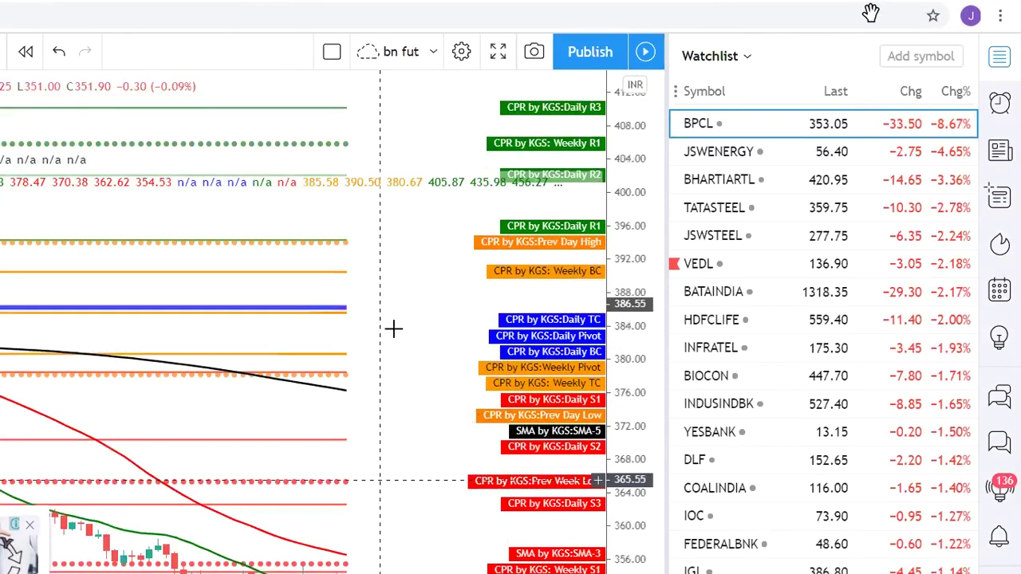
pyautogui.scroll(3, 394, 326)
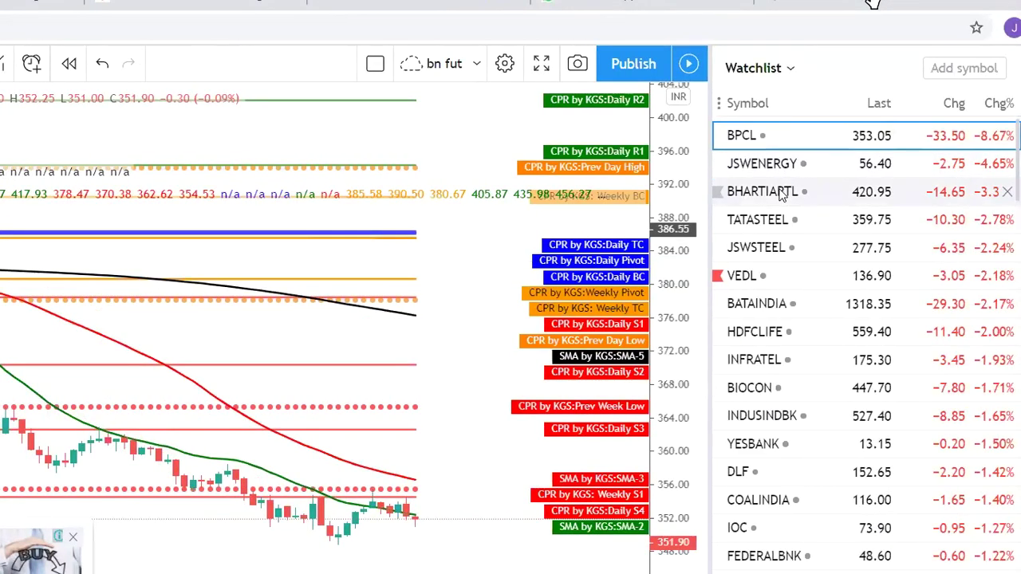
# - Review the BHARTIARTL, TATASTEEL and JSWENERGY charts from the watchlist, stretching the JSWENERGY price scale
pyautogui.click(781, 193)
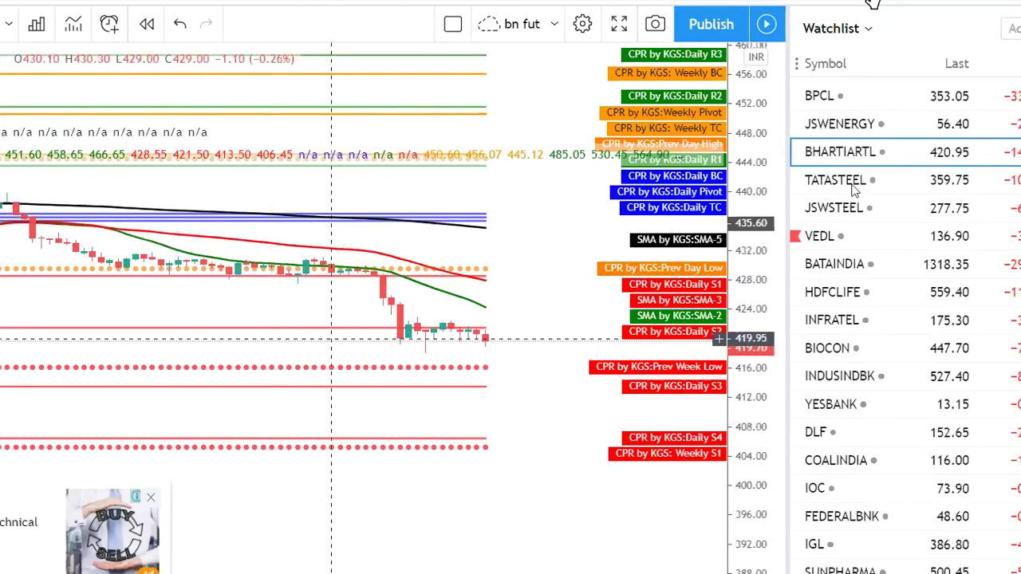
pyautogui.click(854, 189)
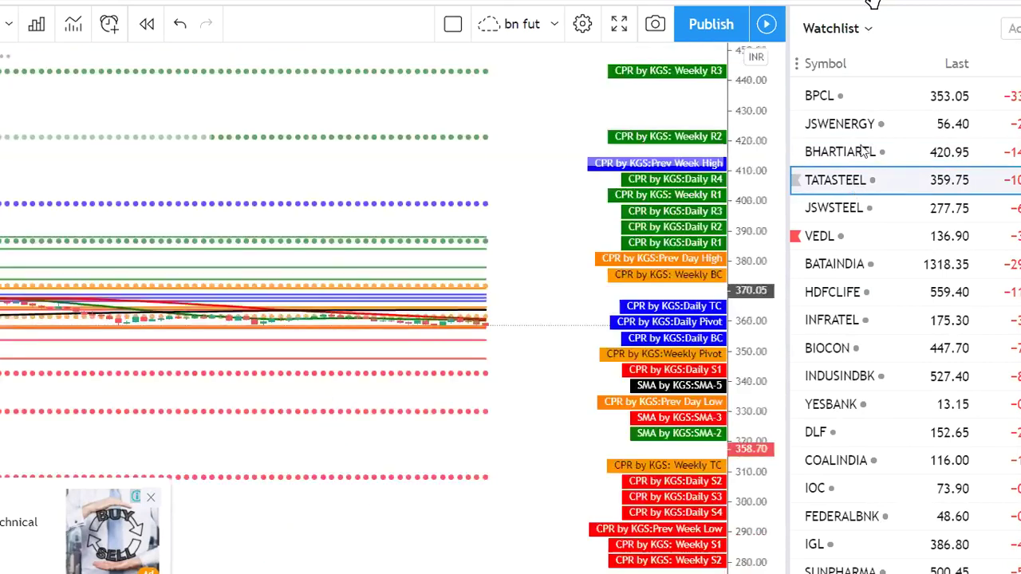
pyautogui.click(853, 125)
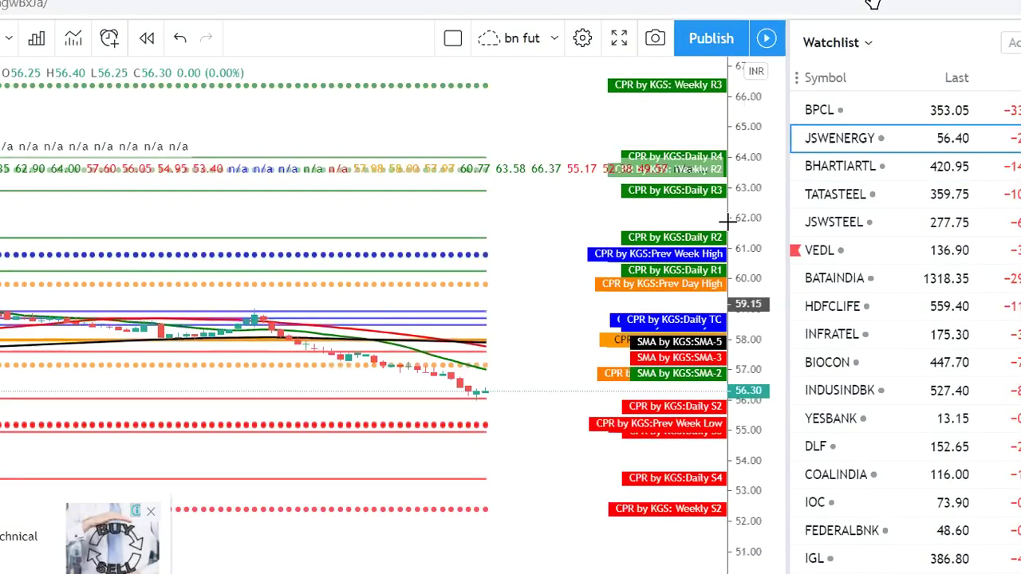
pyautogui.moveTo(726, 222); pyautogui.dragTo(750, 346)
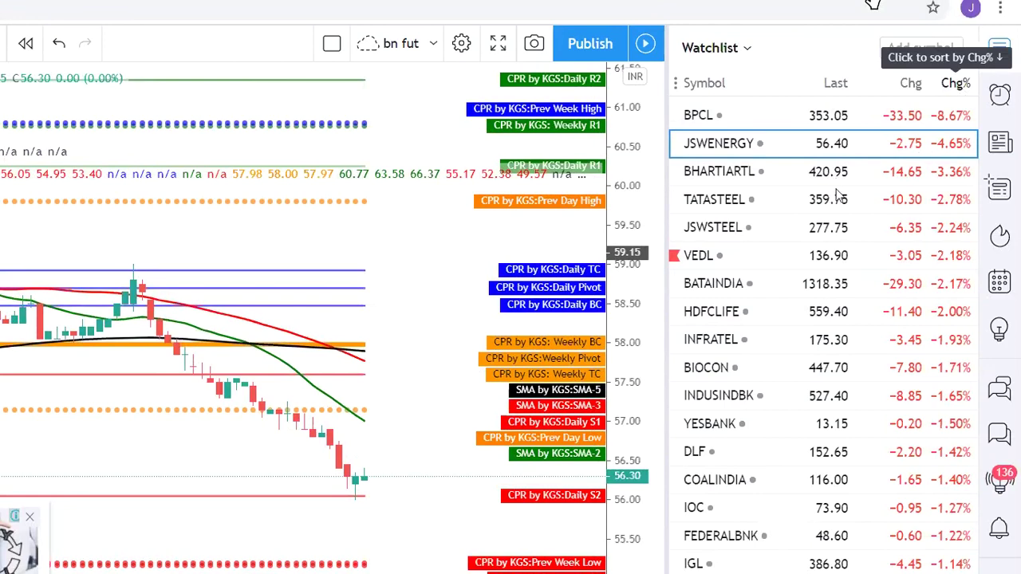
# - Reverse the watchlist order to put the biggest percentage gainers first, and examine the IBULHSGFIN chart enlarged
pyautogui.click(955, 83)
pyautogui.click(748, 116)
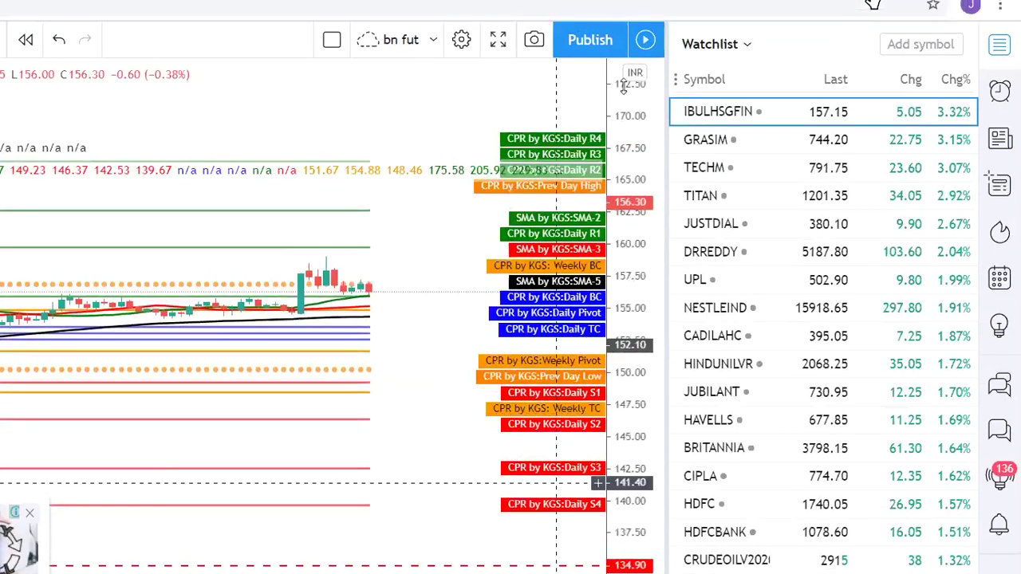
pyautogui.scroll(3, 441, 308)
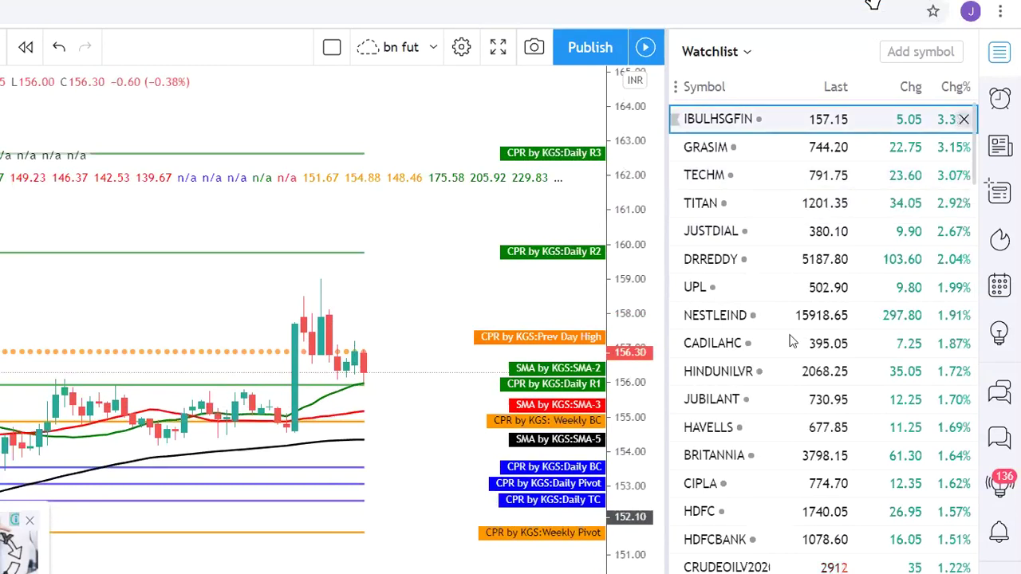
# - Examine the DRREDDY candles up to the latest ones, followed by the TITAN chart
pyautogui.click(709, 255)
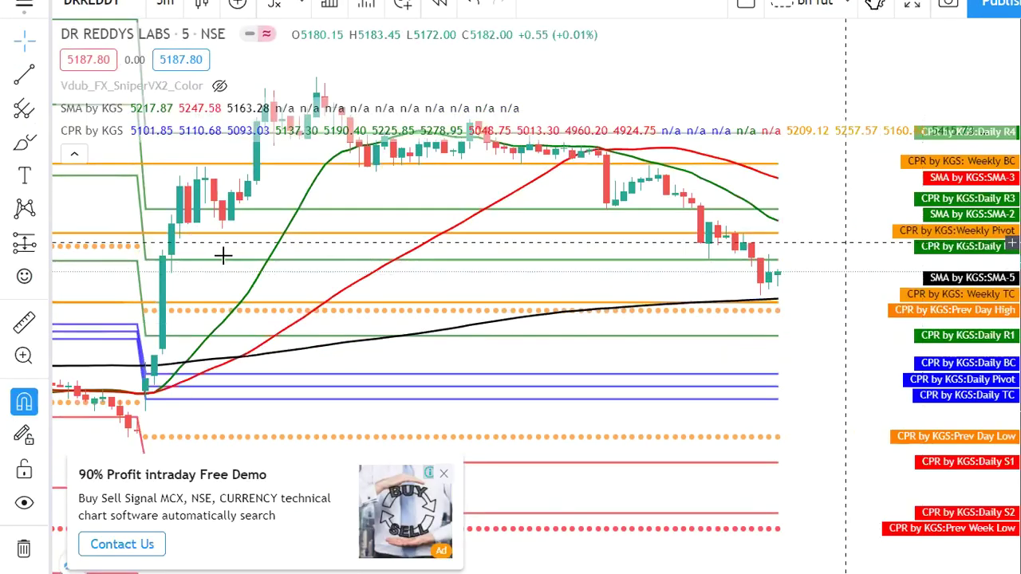
pyautogui.moveTo(236, 138); pyautogui.dragTo(246, 278)
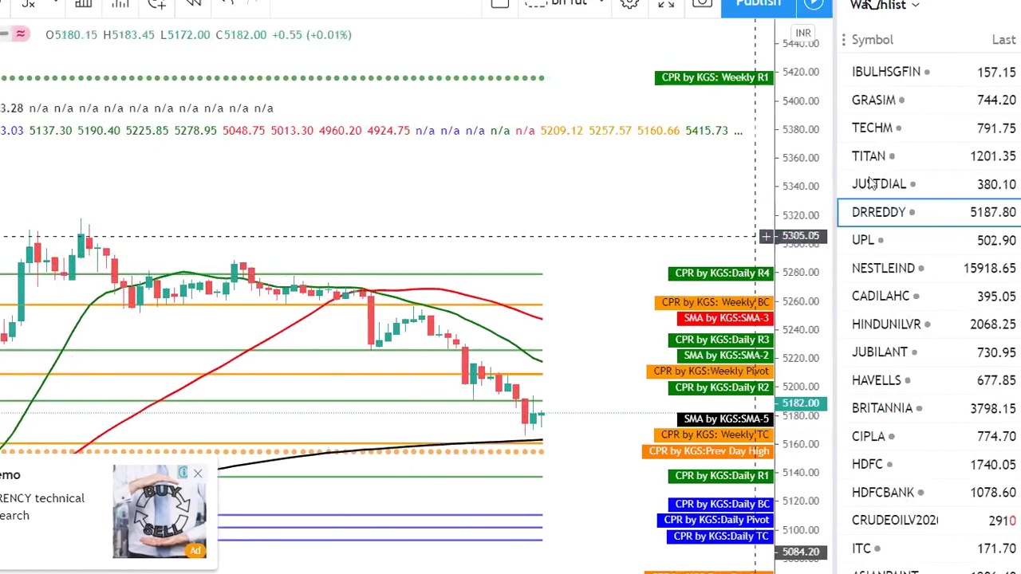
pyautogui.click(870, 158)
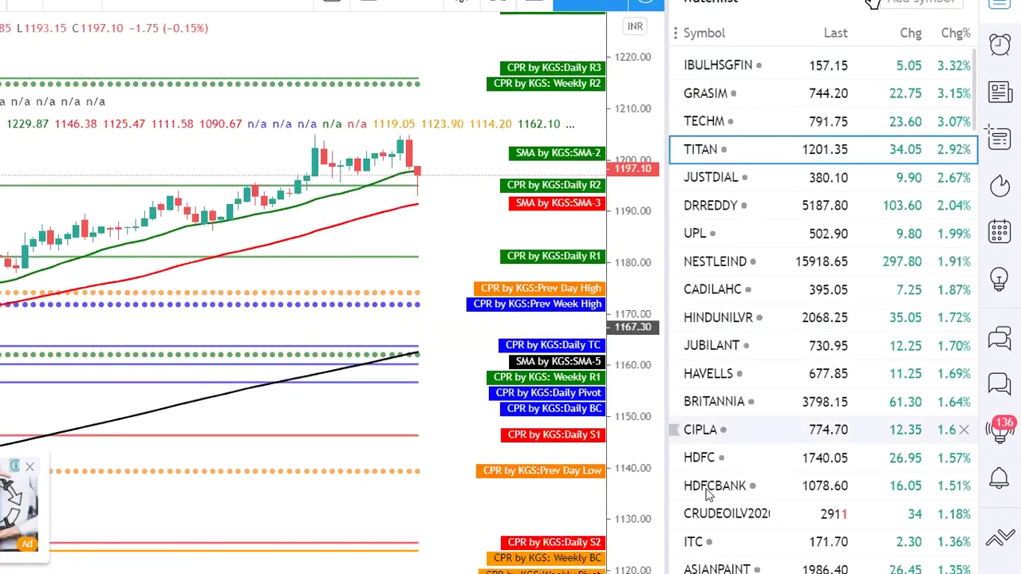
# - Review the HDFCBANK chart and the TECHM chart, enlarging the TECHM candles
pyautogui.click(707, 494)
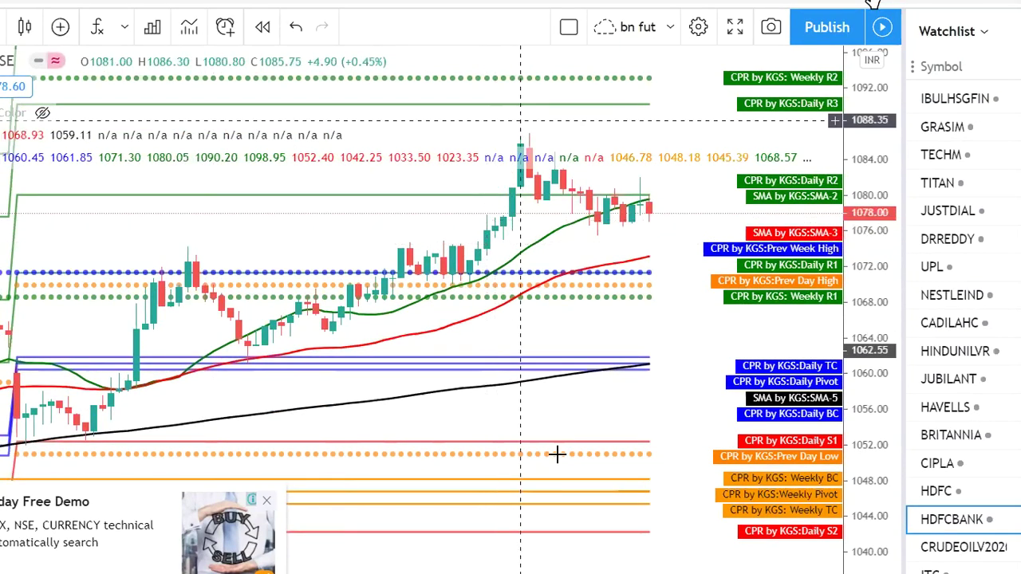
pyautogui.moveTo(902, 303); pyautogui.dragTo(699, 303)
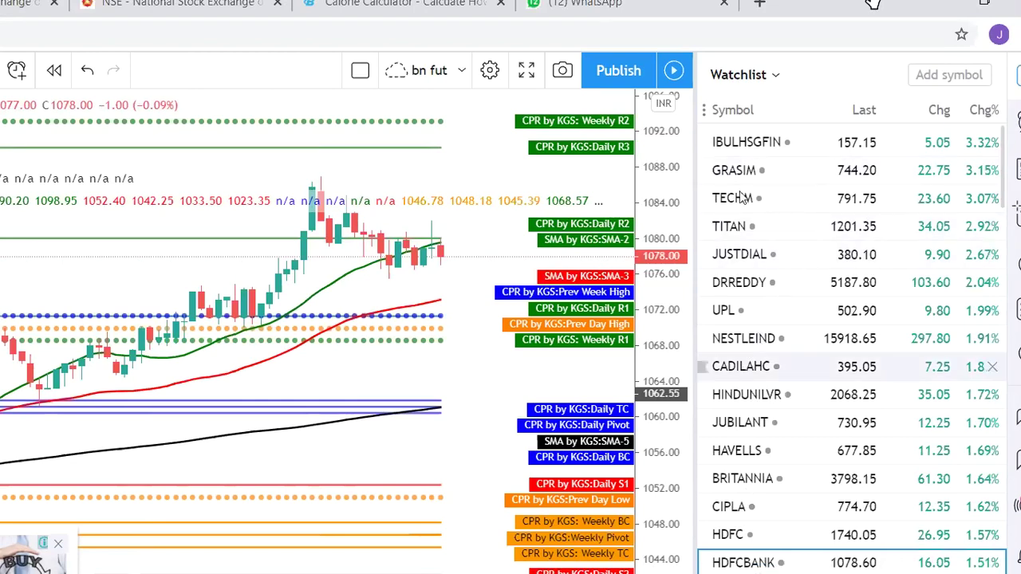
pyautogui.click(740, 198)
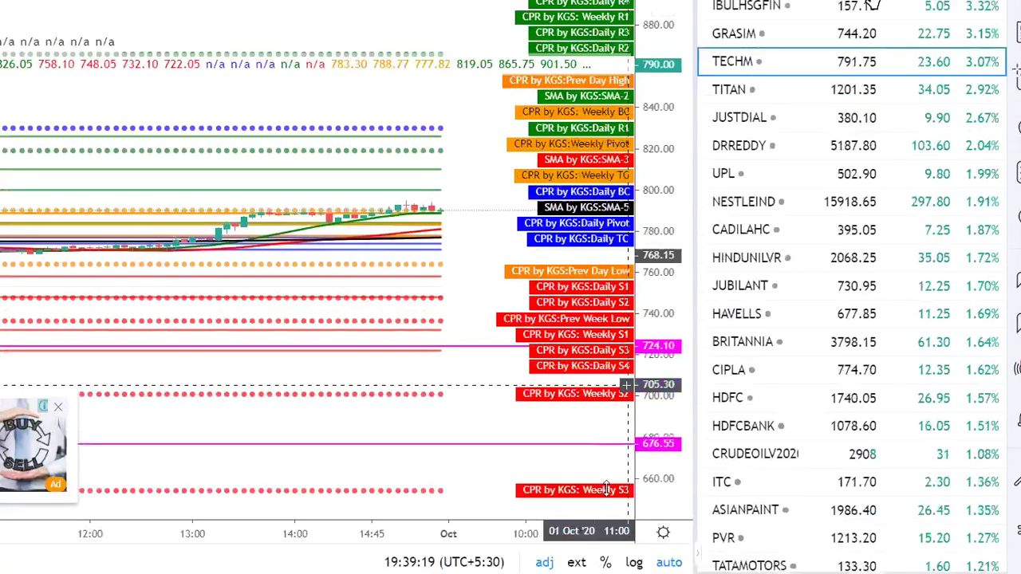
pyautogui.moveTo(676, 146); pyautogui.dragTo(651, 345)
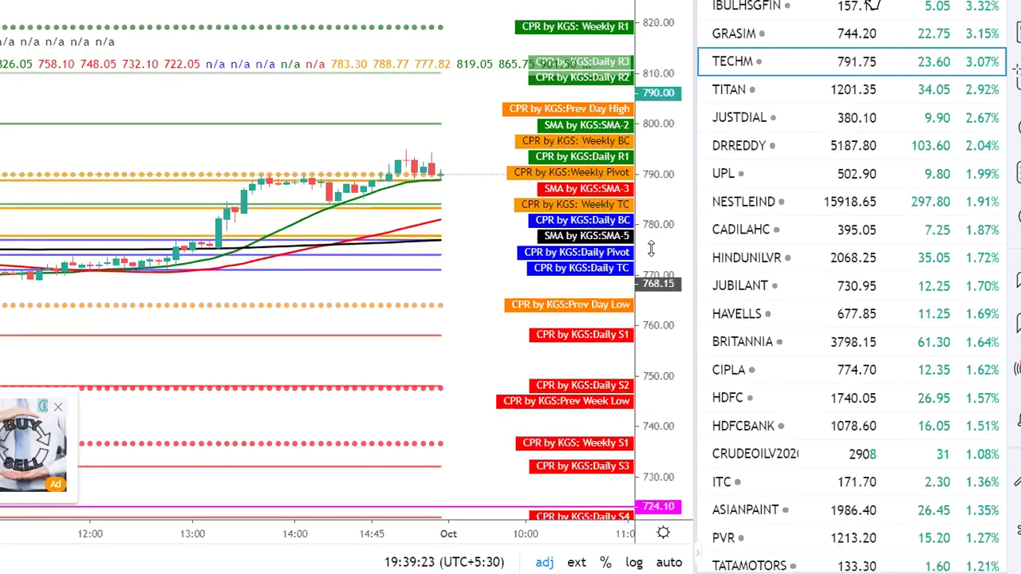
pyautogui.moveTo(651, 249); pyautogui.dragTo(474, 394)
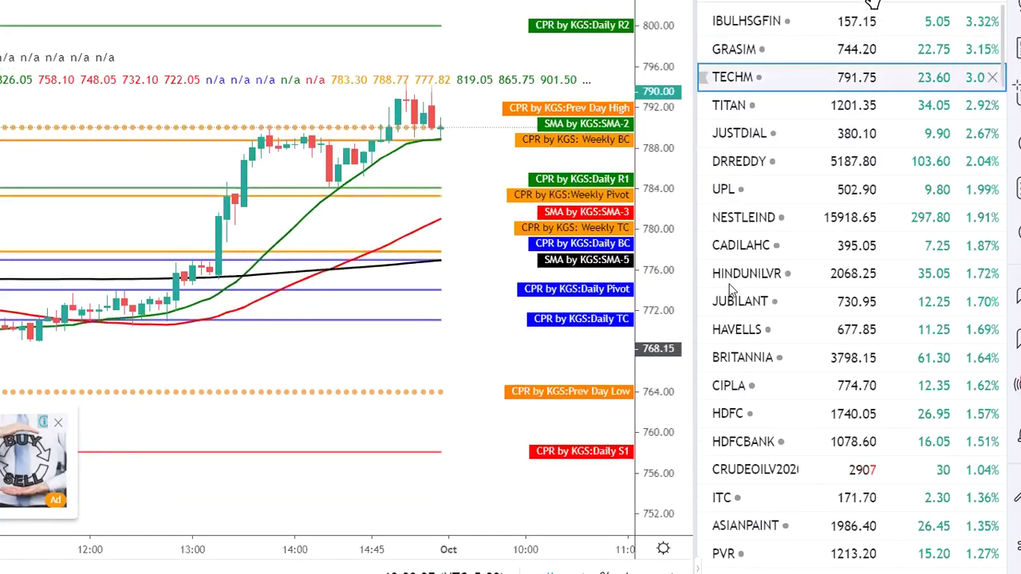
# - Examine the HINDUNILVR chart with its price scale stretched and browse further down the gainers to CRUDEOILV2020
pyautogui.click(735, 274)
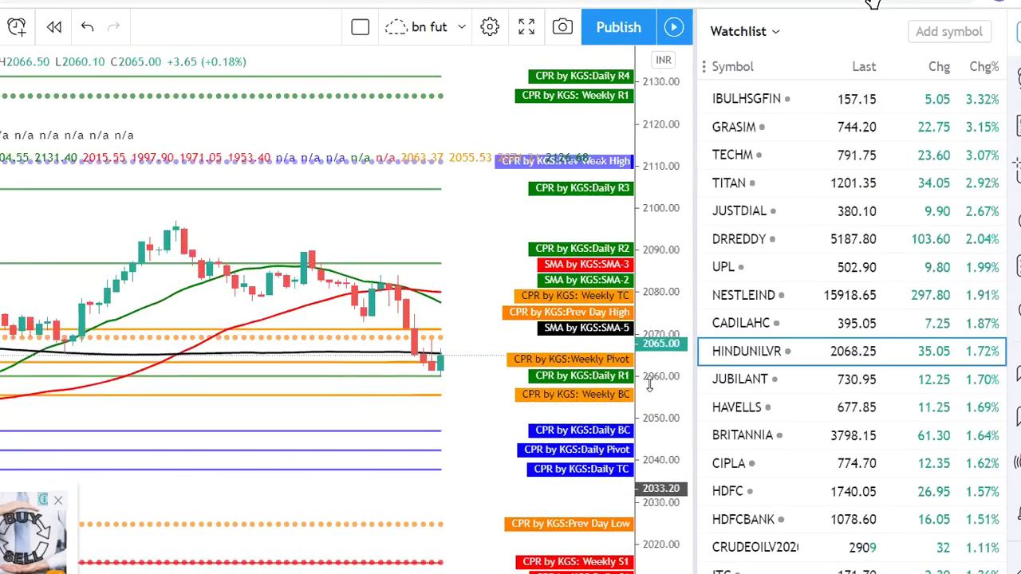
pyautogui.moveTo(649, 385); pyautogui.dragTo(510, 417)
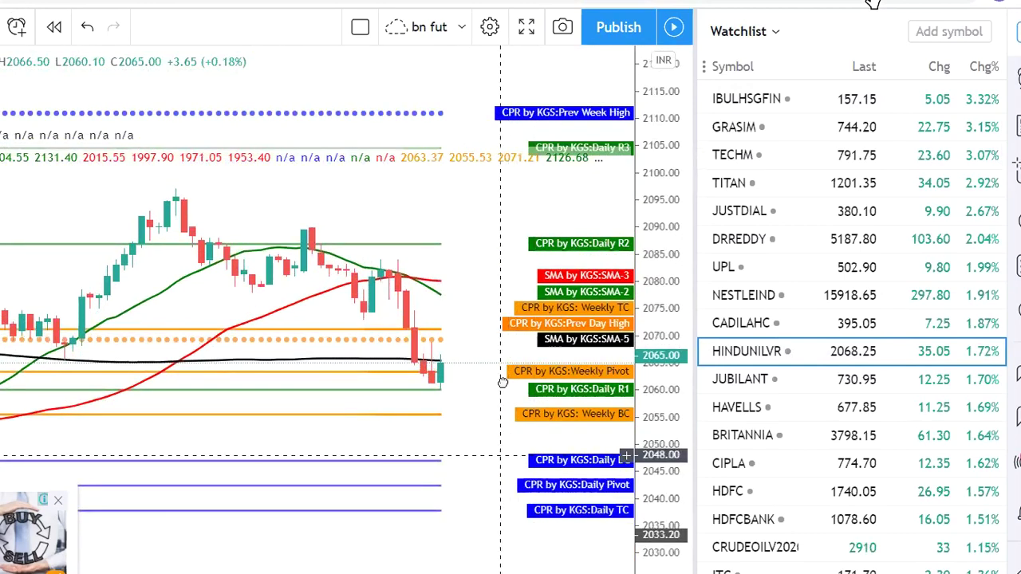
pyautogui.moveTo(503, 383); pyautogui.dragTo(503, 333)
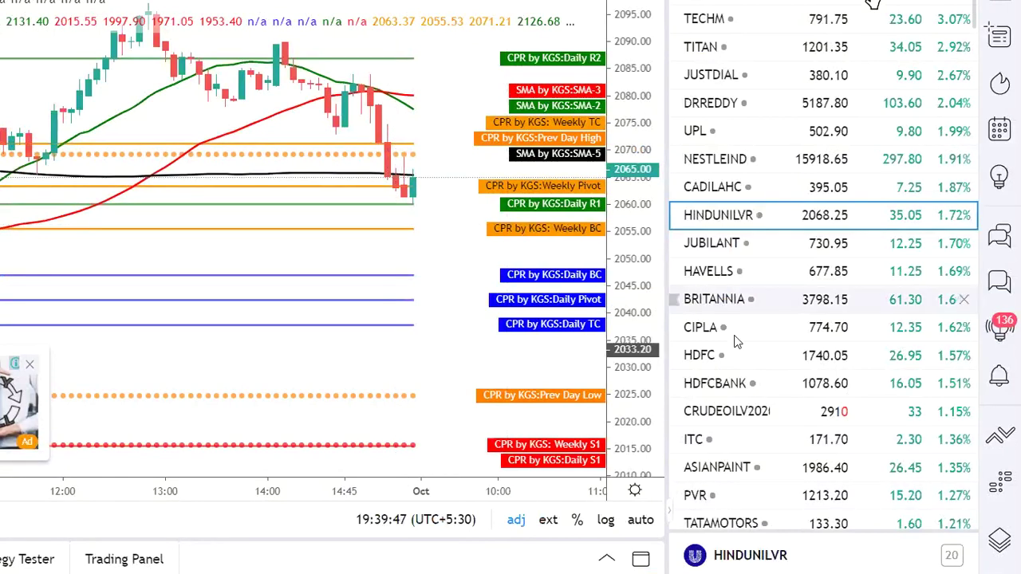
pyautogui.scroll(-3, 754, 171)
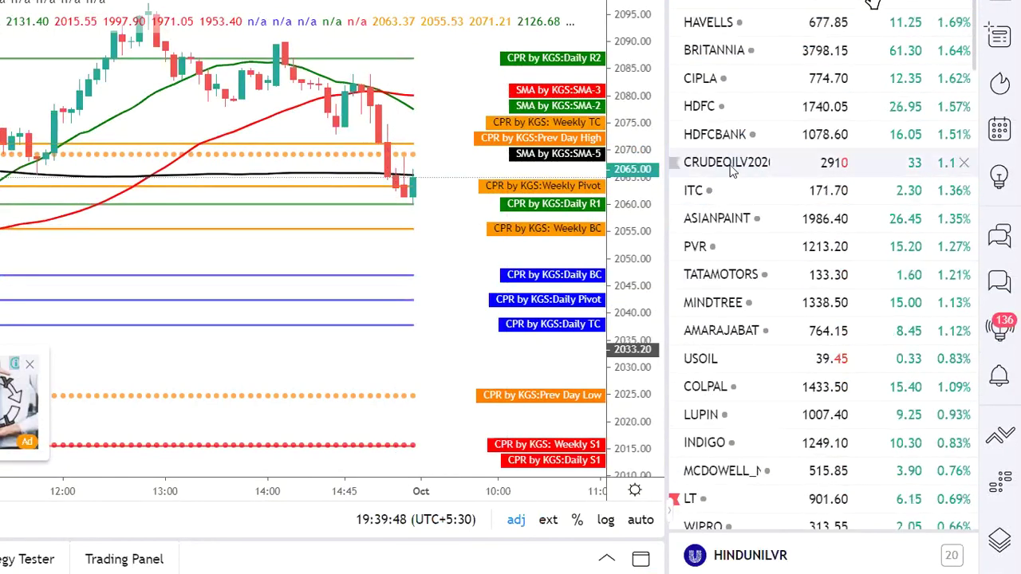
# - Look through the Zoom meeting's participants list from start to end and close it
pyautogui.click(446, 550)
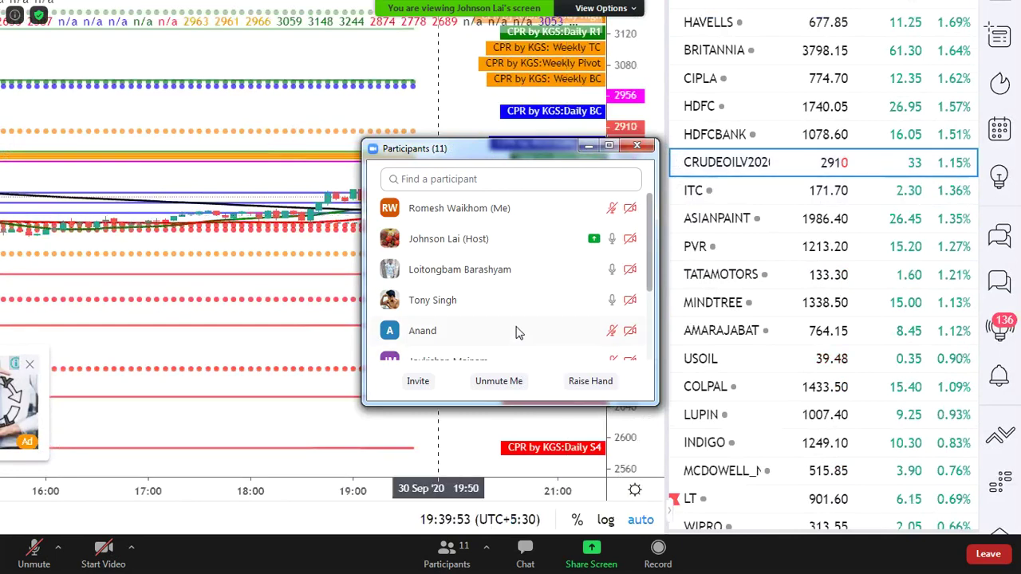
pyautogui.scroll(-3, 517, 329)
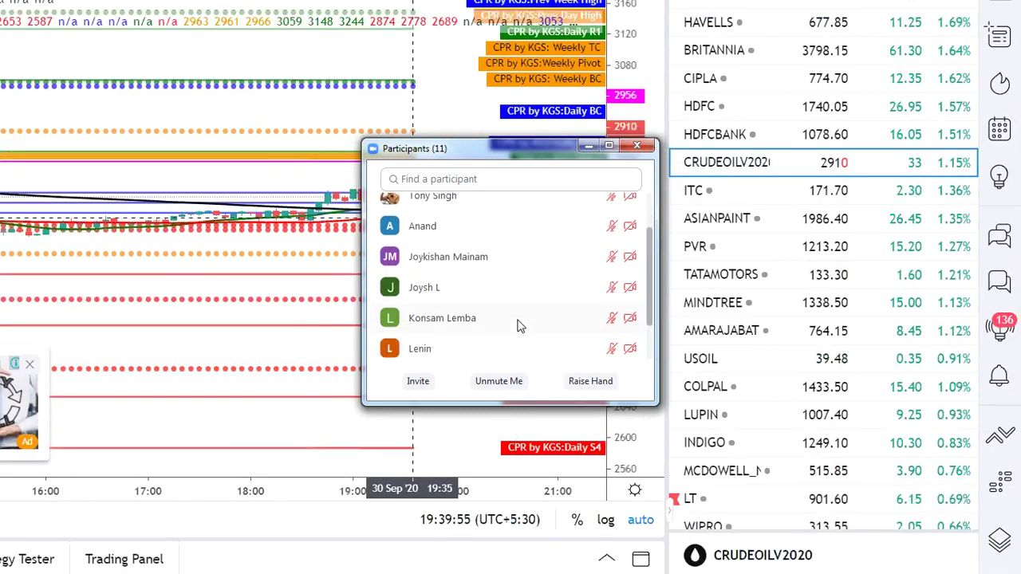
pyautogui.scroll(-3, 517, 325)
pyautogui.scroll(2, 517, 326)
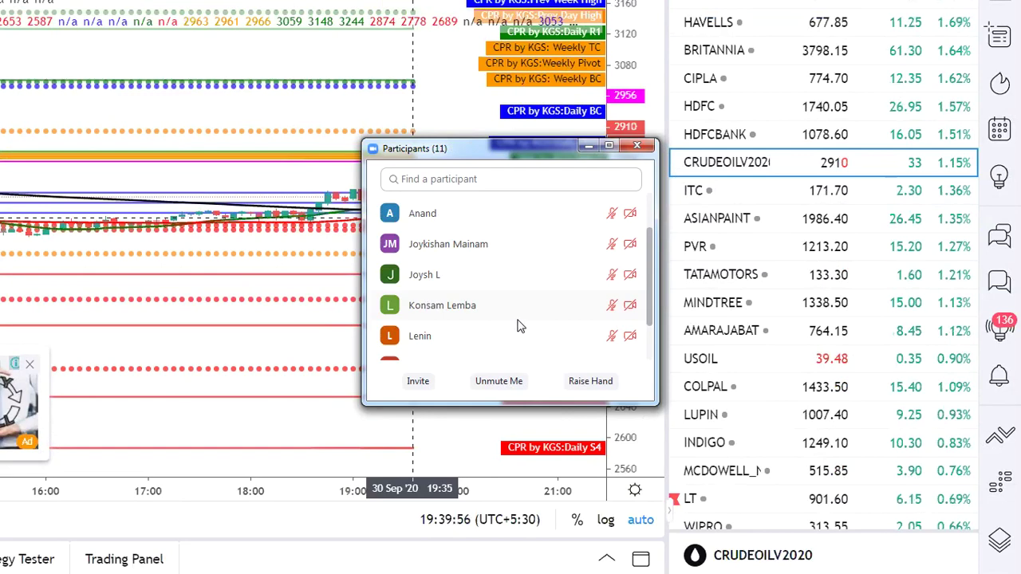
pyautogui.scroll(3, 517, 325)
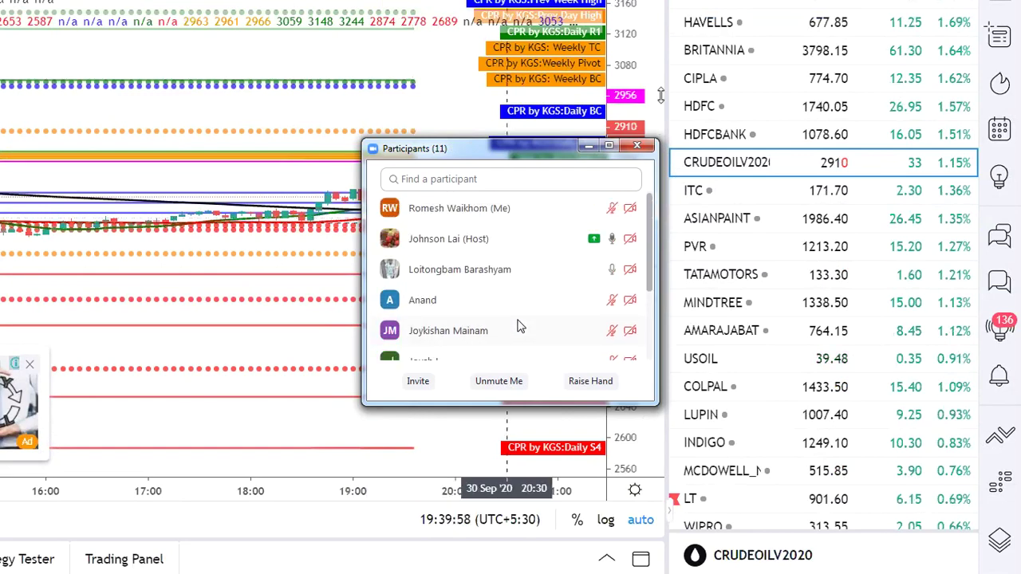
pyautogui.scroll(-5, 517, 325)
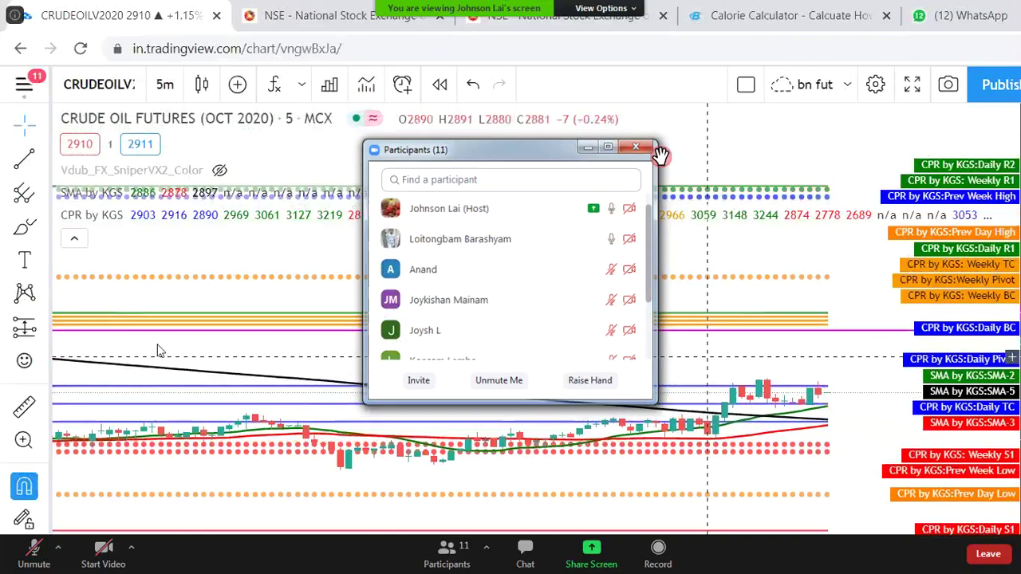
pyautogui.click(637, 146)
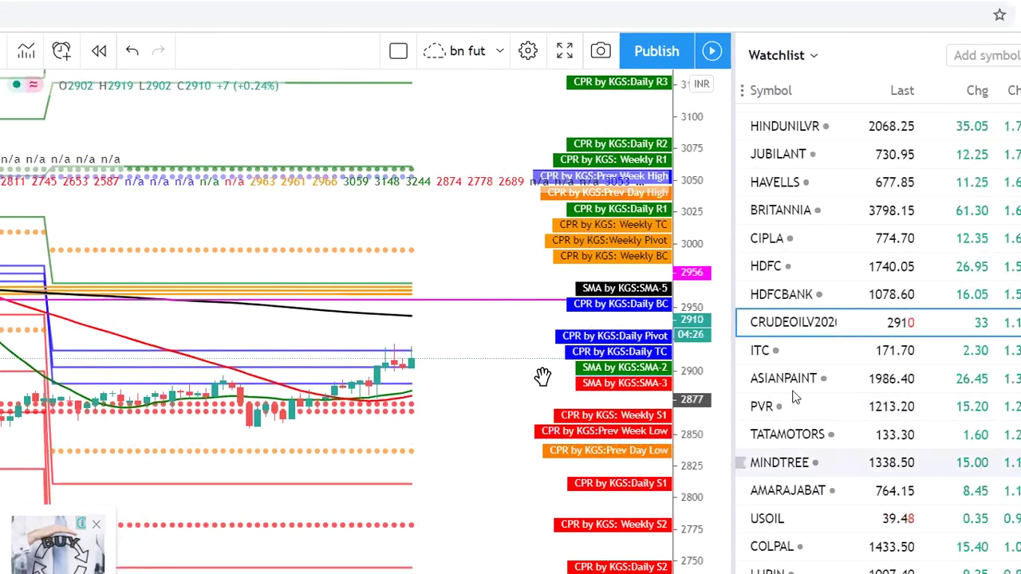
# - Browse the watchlist from the gainers down to the losers and back up to the biggest gainers
pyautogui.scroll(-10, 900, 406)
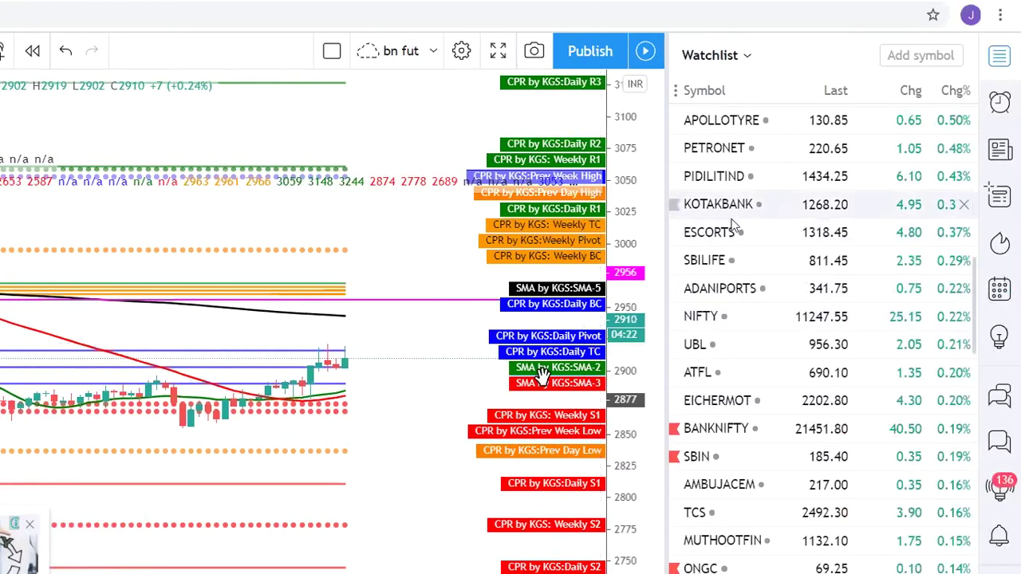
pyautogui.scroll(-5, 784, 232)
pyautogui.scroll(-5, 720, 232)
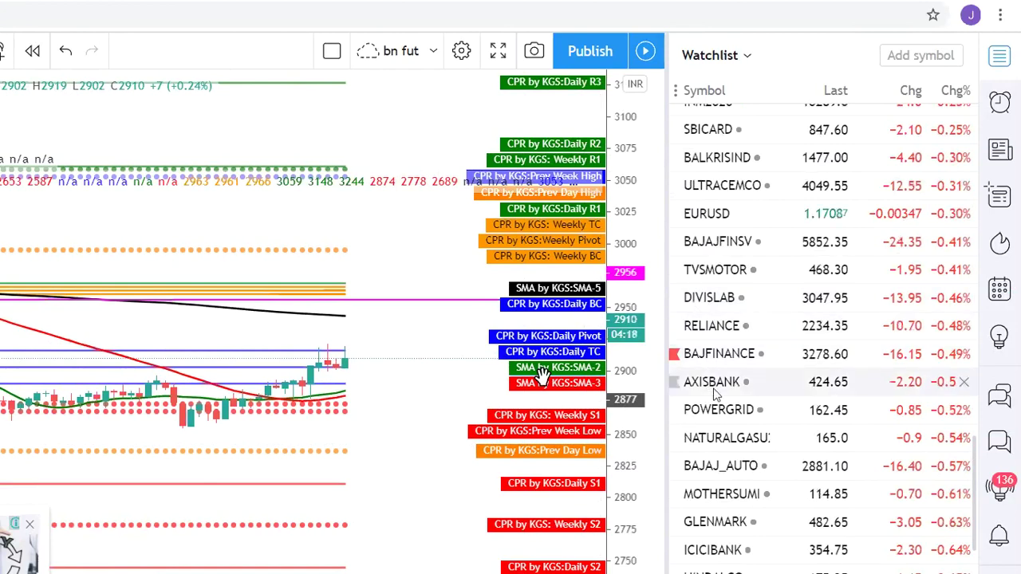
pyautogui.scroll(15, 715, 392)
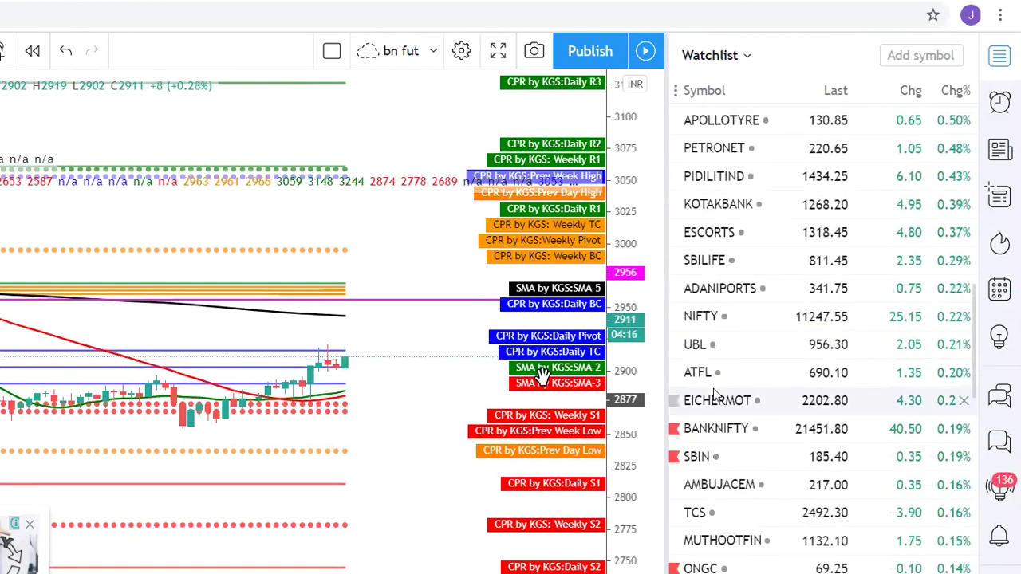
pyautogui.scroll(5, 715, 392)
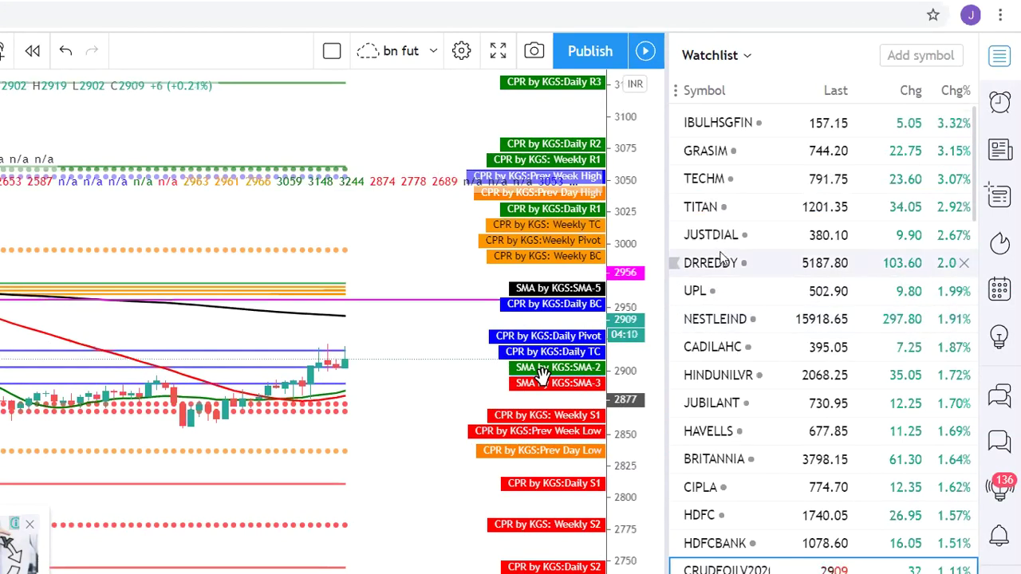
pyautogui.scroll(-5, 720, 256)
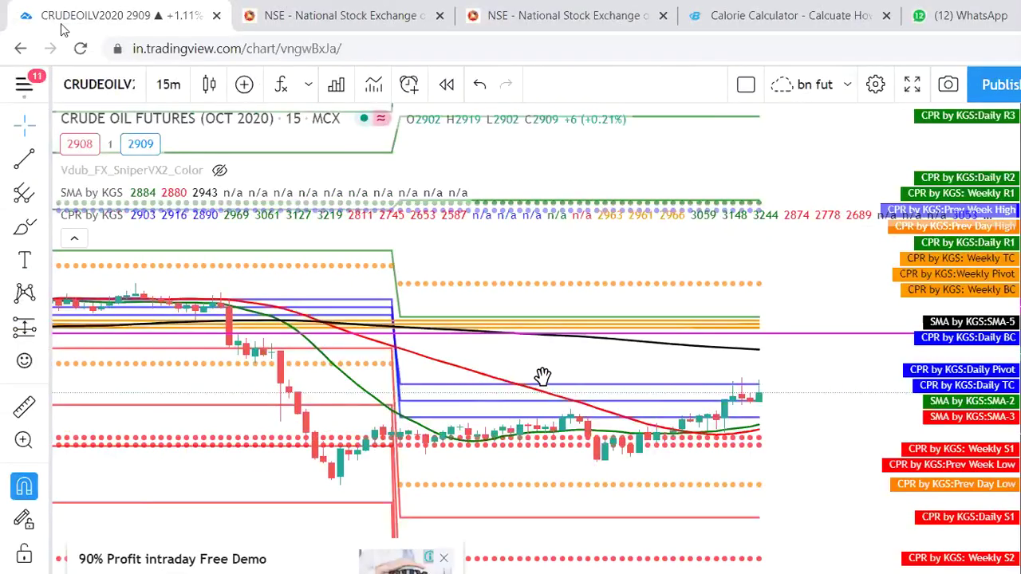
# - Search for the symbol NATU and load the MCX Natural Gas Futures (Oct 2020) chart
pyautogui.click(92, 83)
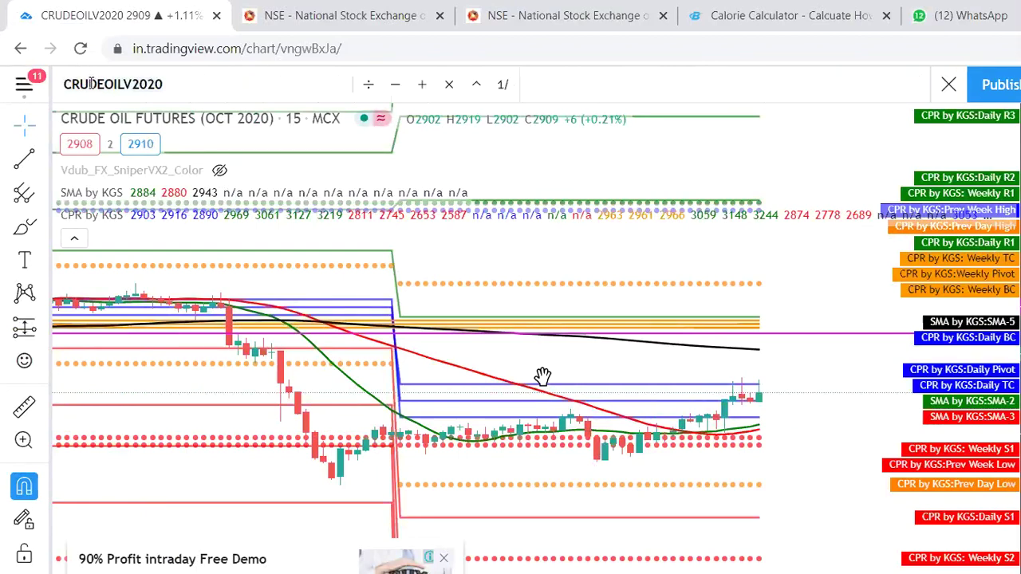
pyautogui.write('NA')
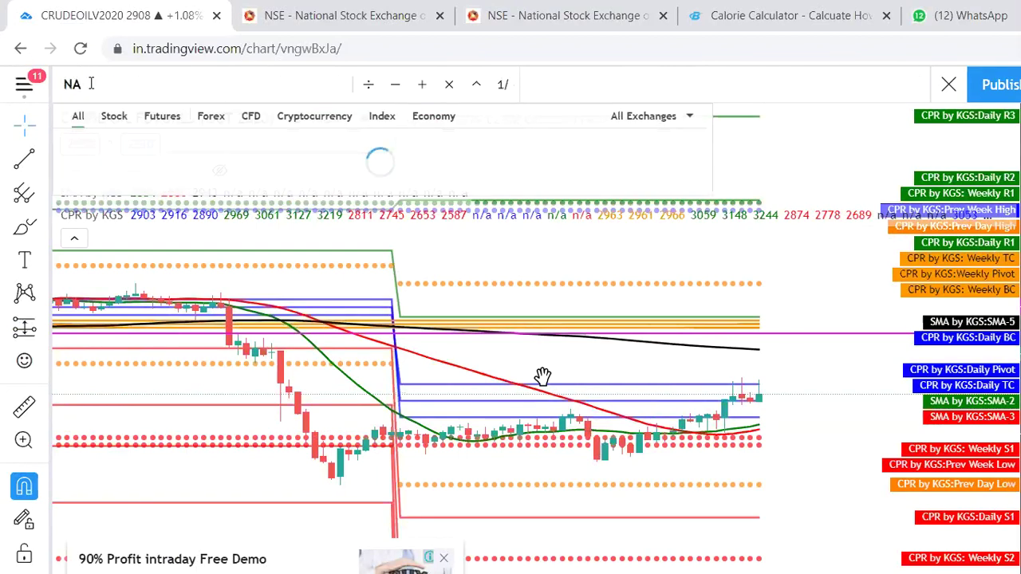
pyautogui.write('TU')
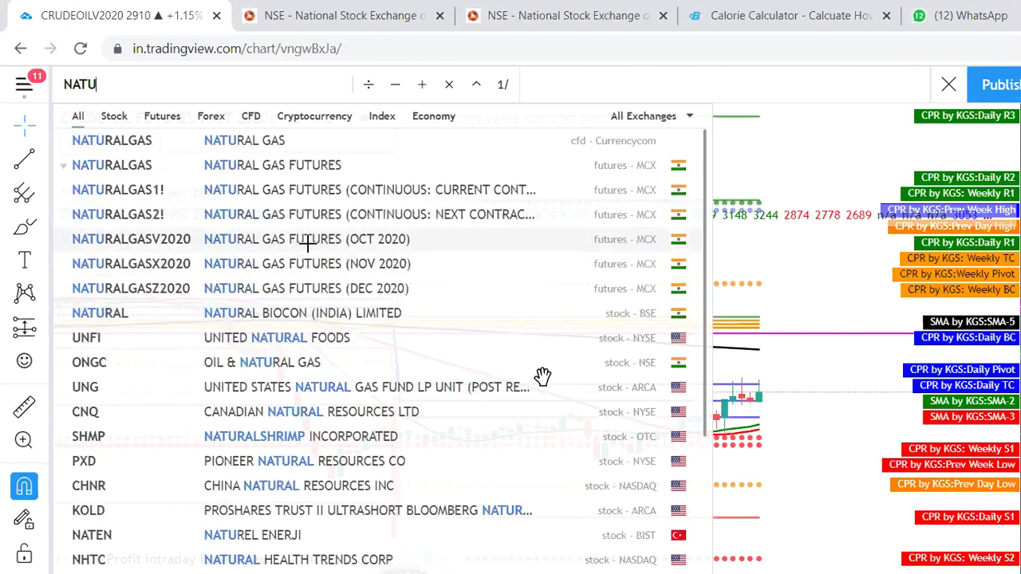
pyautogui.press('Return')
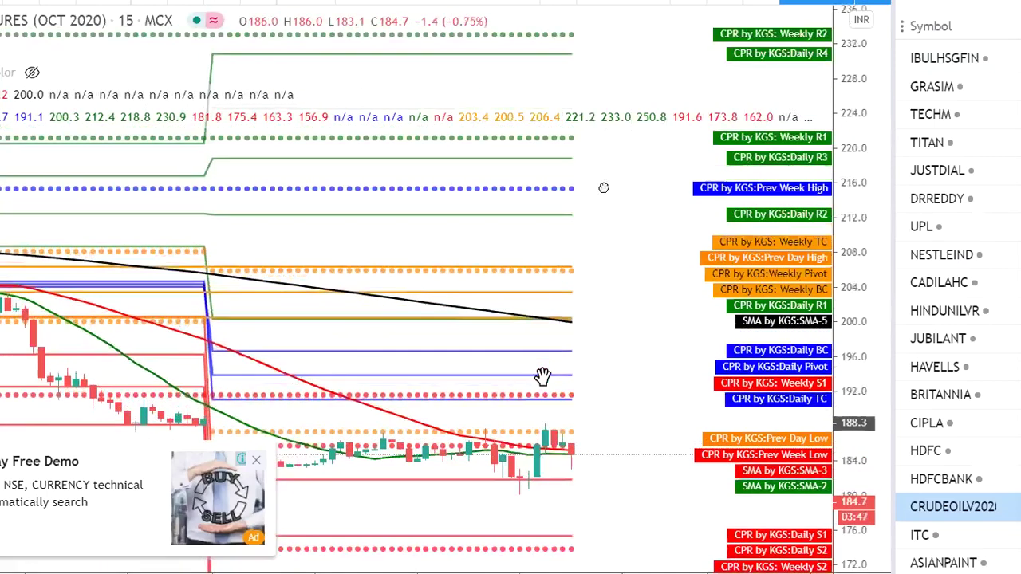
pyautogui.moveTo(609, 251); pyautogui.dragTo(551, 278)
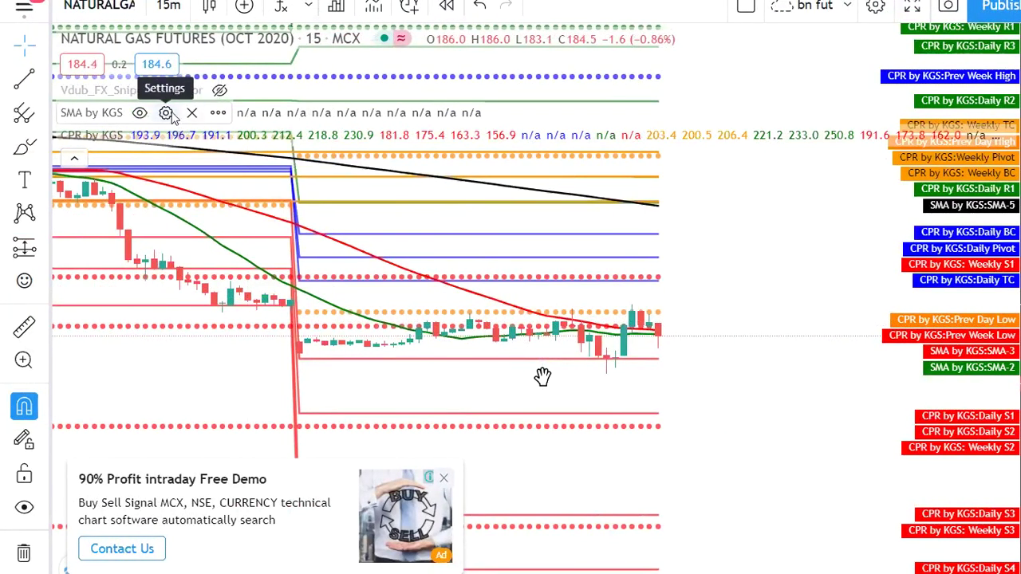
# - Check the SMA by KGS and Vdub_FX_SniperVX2_Color settings and enable Show Tomorrow Pivots for CPR by KGS
pyautogui.click(165, 113)
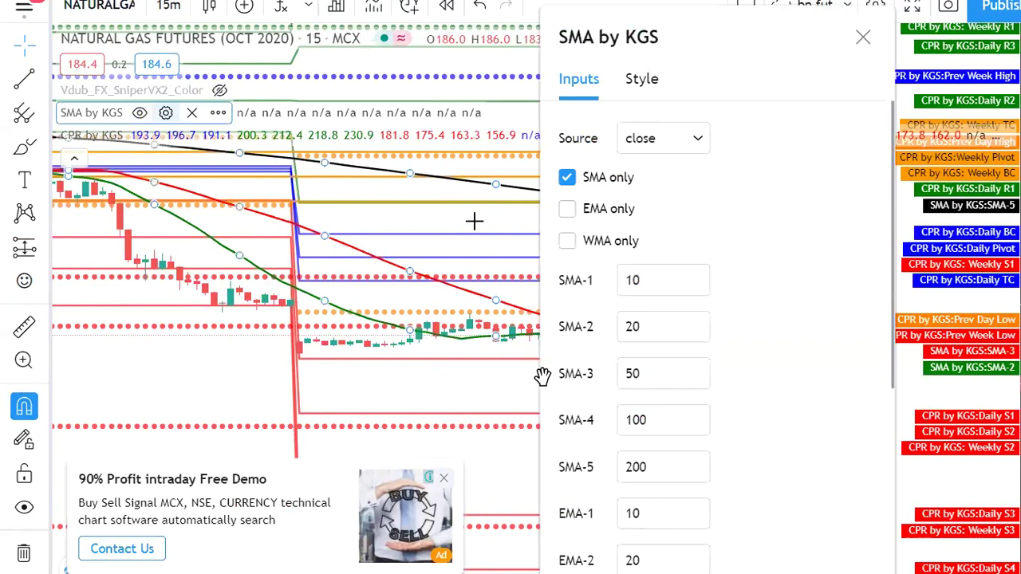
pyautogui.click(246, 91)
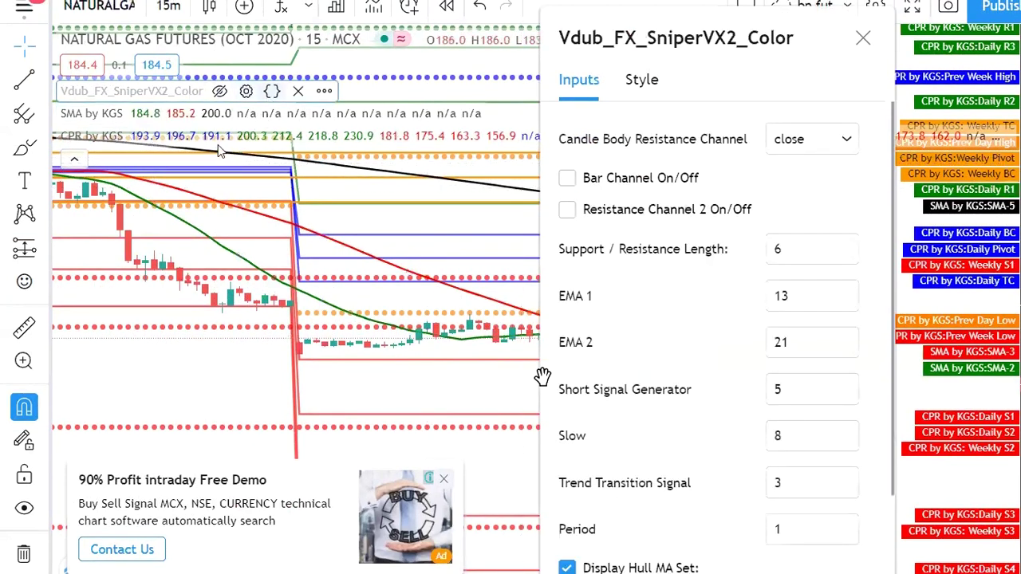
pyautogui.moveTo(169, 139)
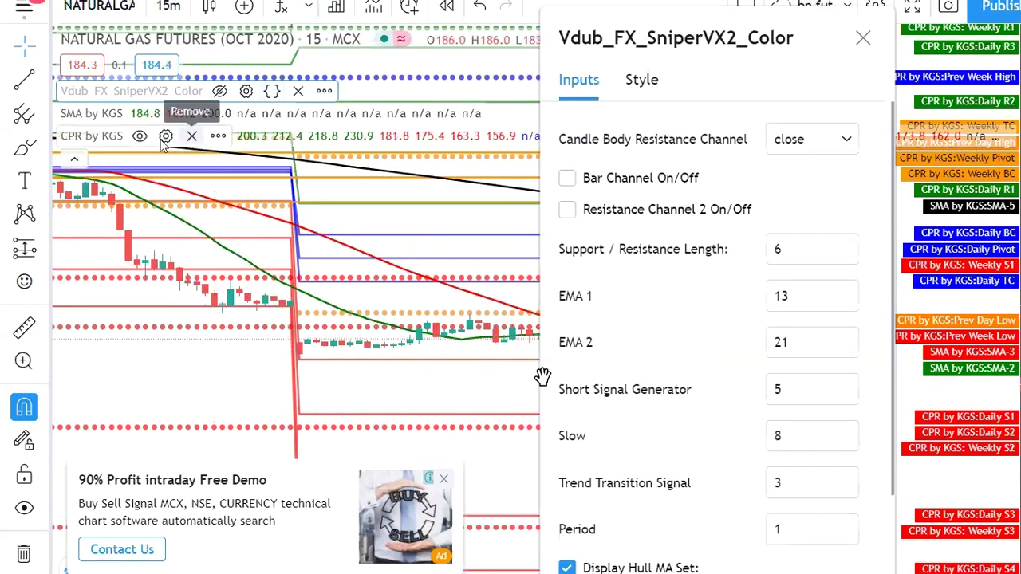
pyautogui.click(166, 135)
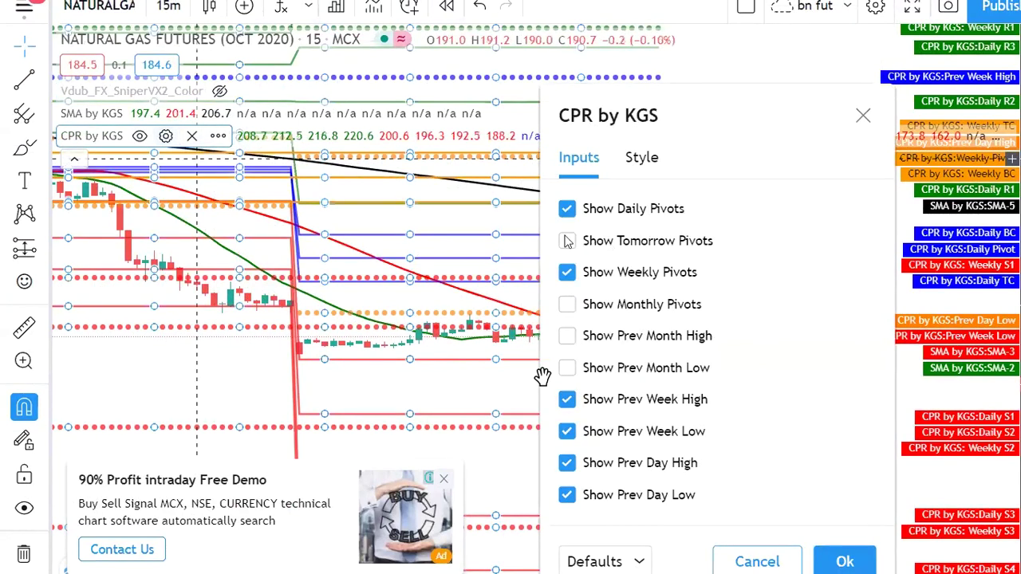
pyautogui.press('space')
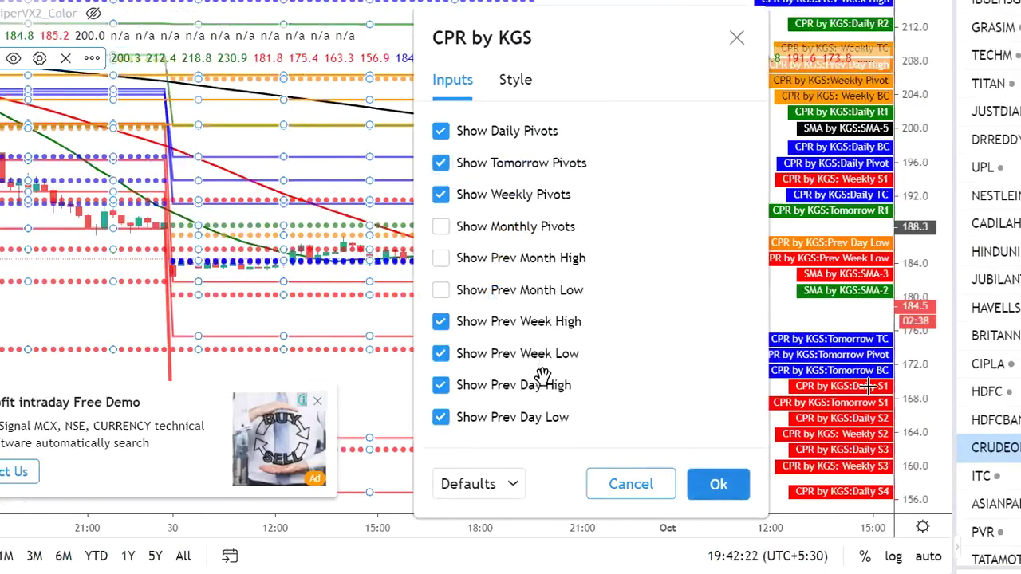
pyautogui.click(844, 484)
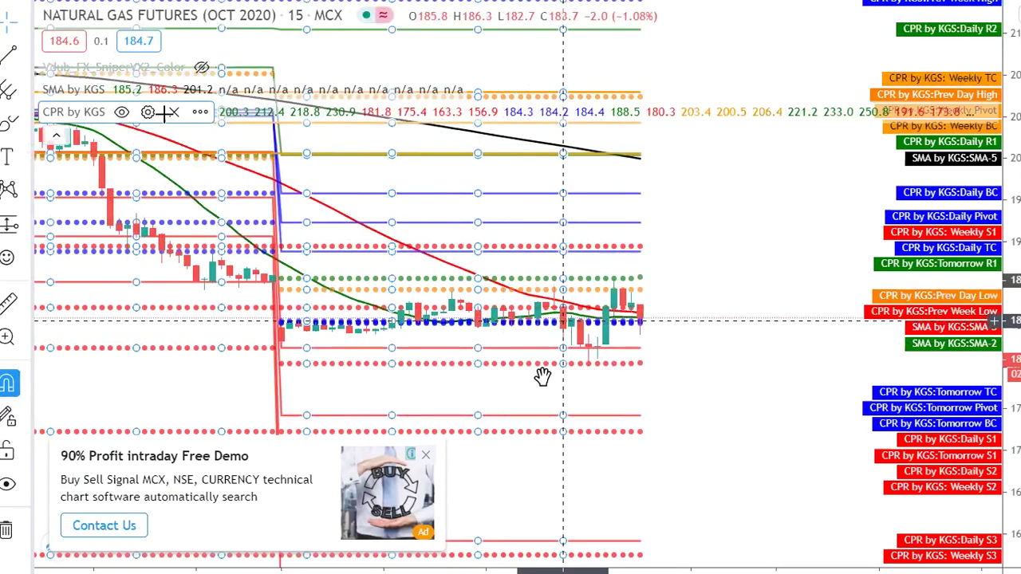
# - Turn Show Tomorrow Pivots off again in the CPR by KGS indicator settings
pyautogui.doubleClick(543, 369)
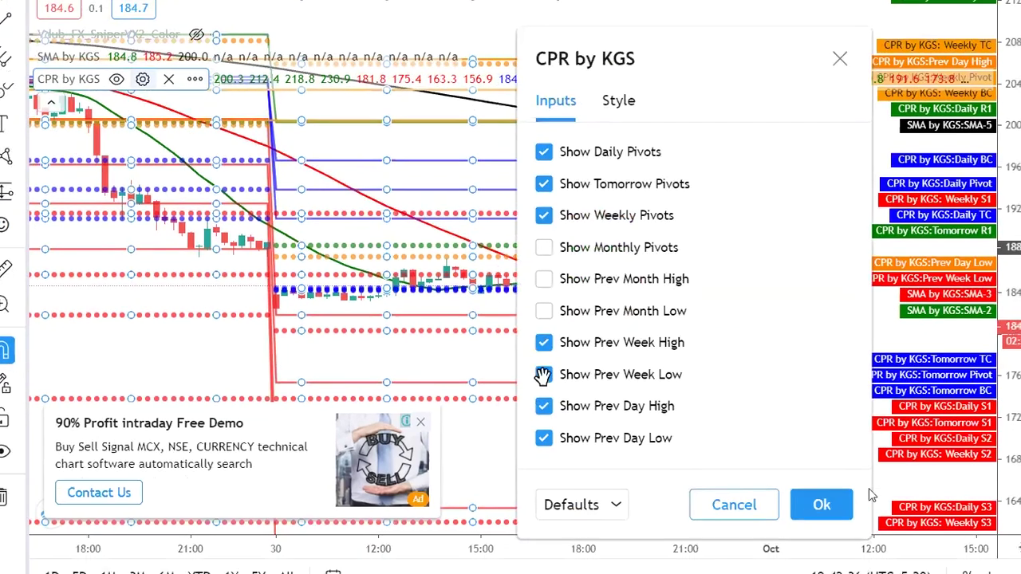
pyautogui.press('space')
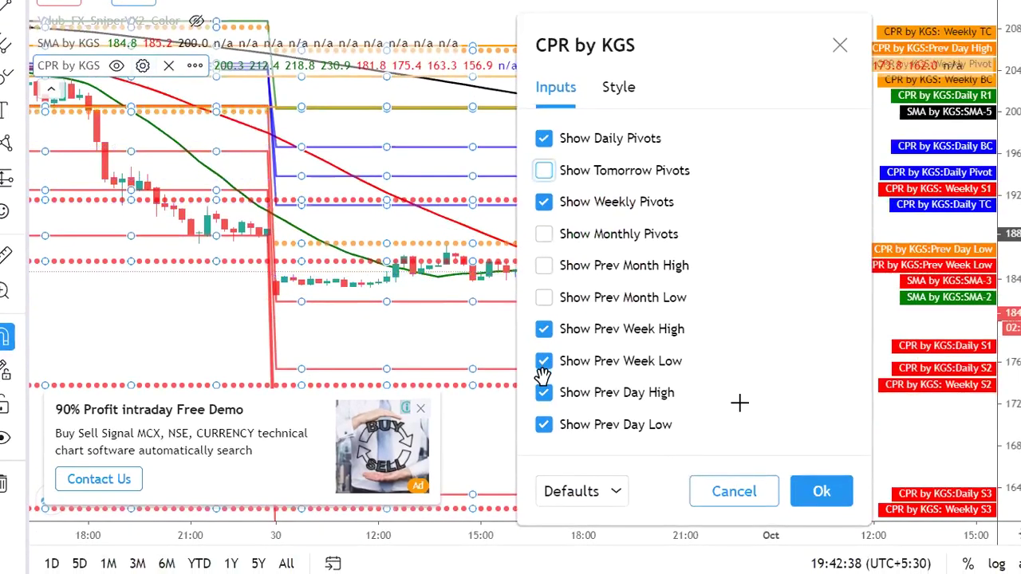
pyautogui.press('Return')
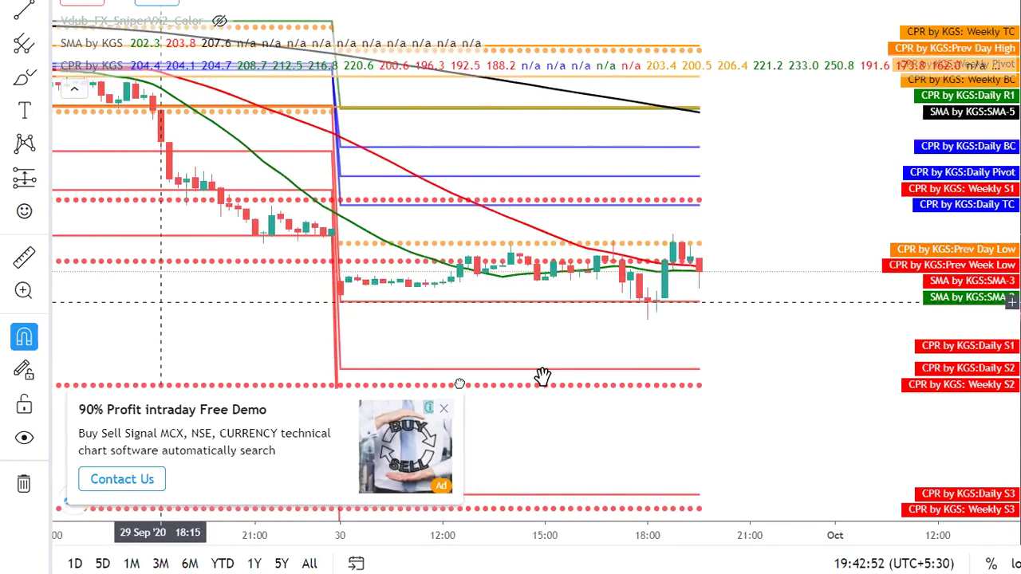
# - Review the natural gas candles back to the boxed zone on 28 Sep and return to the latest ones, closing the advertisement
pyautogui.moveTo(160, 297); pyautogui.dragTo(497, 264)
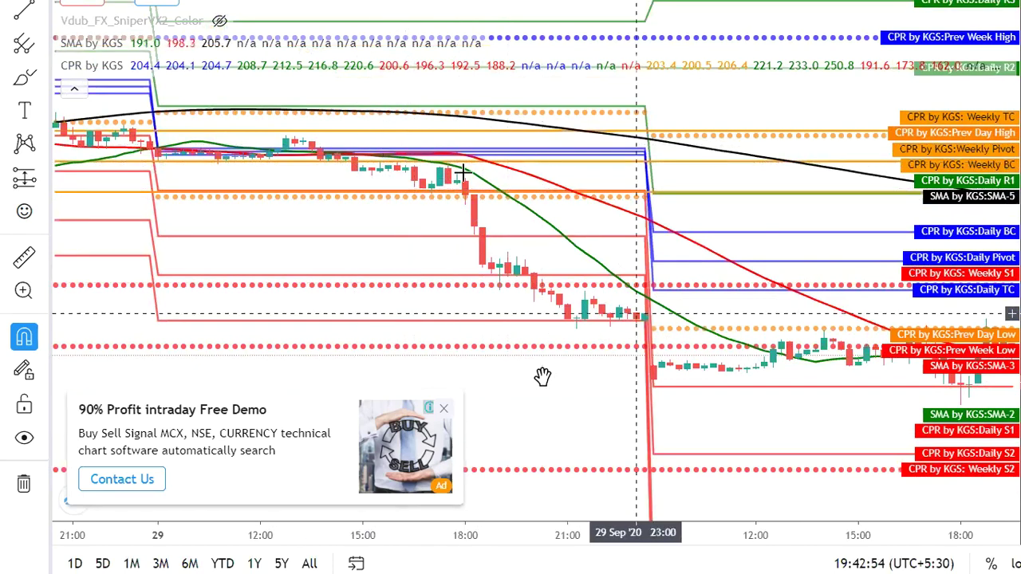
pyautogui.click(444, 407)
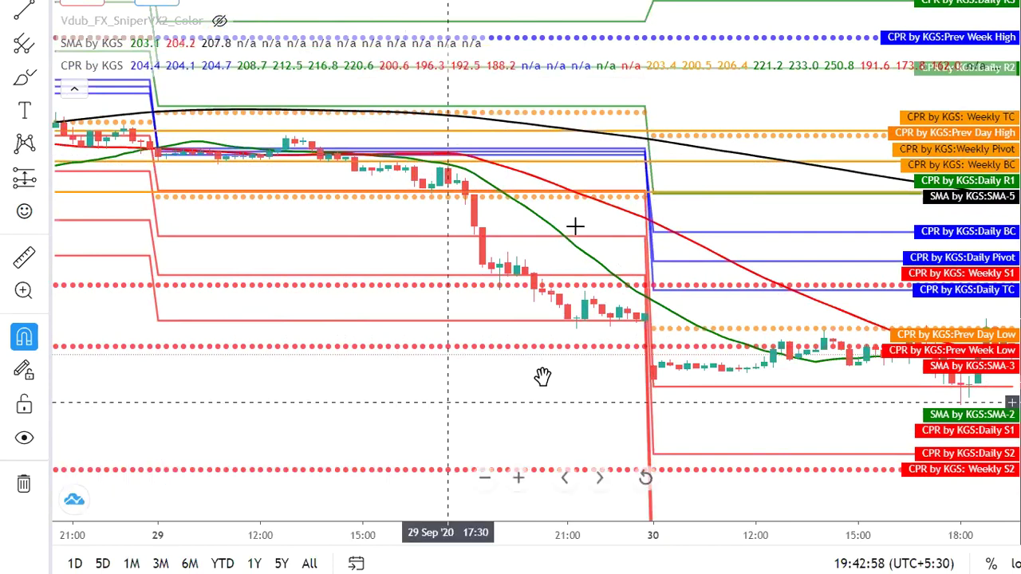
pyautogui.moveTo(268, 388); pyautogui.dragTo(435, 410)
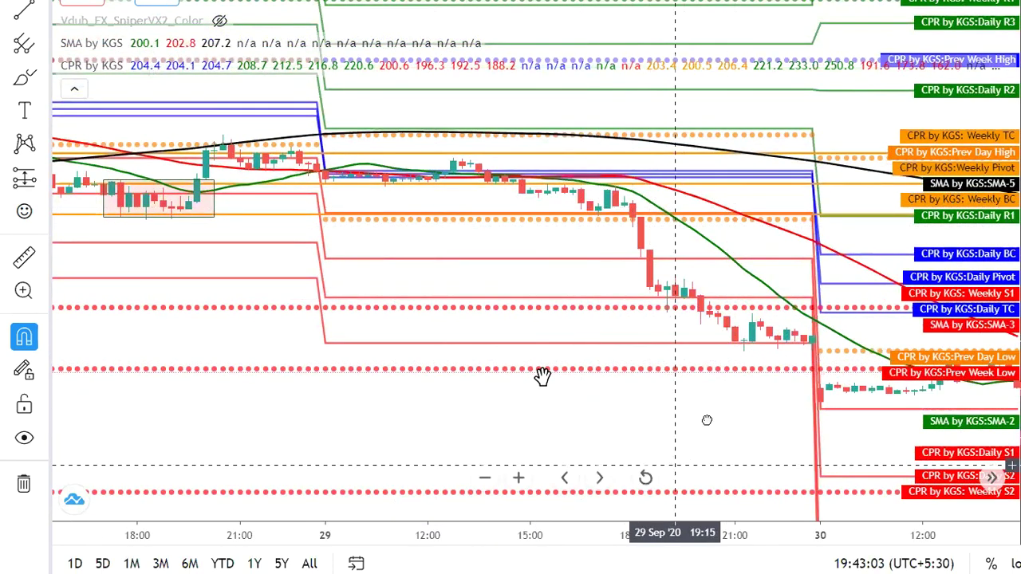
pyautogui.hscroll(3, 627, 191)
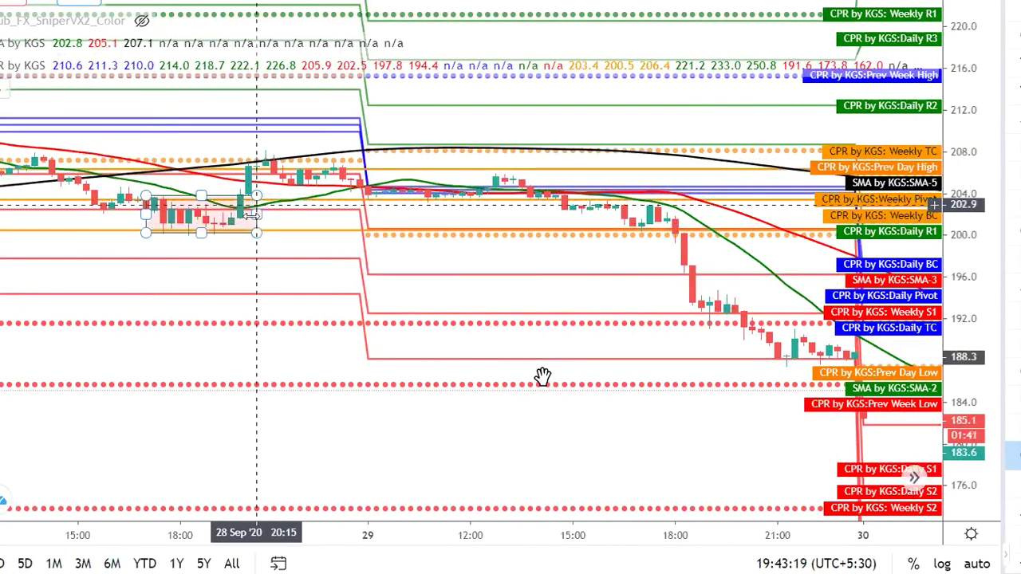
pyautogui.click(254, 215)
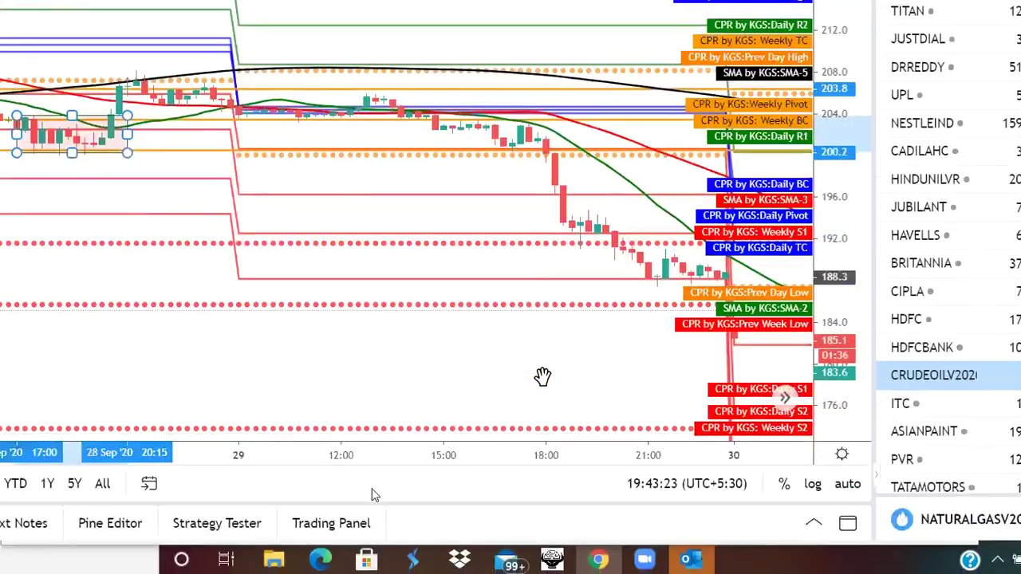
pyautogui.hscroll(10, 646, 331)
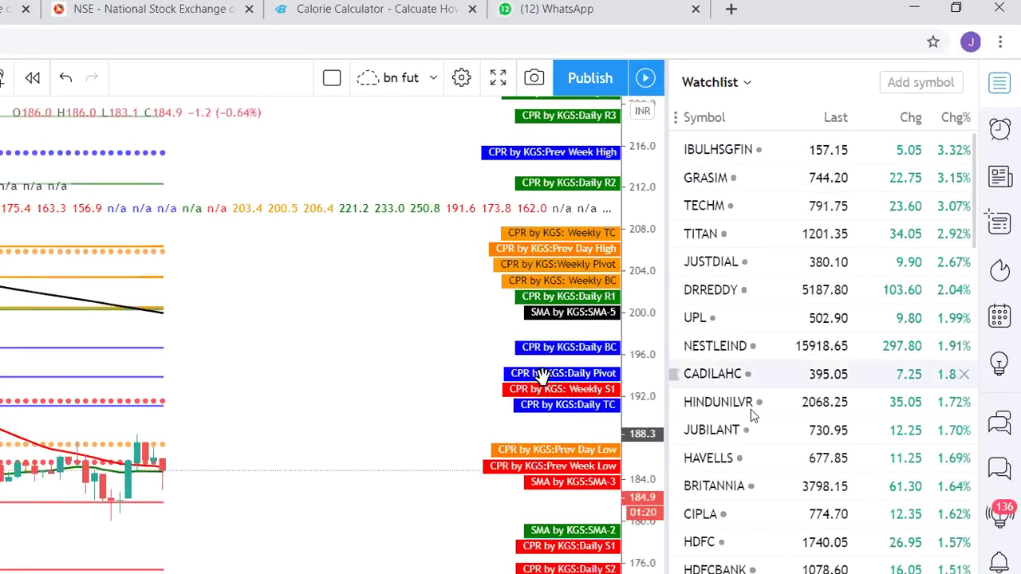
# - Look through the watchlist's gainers and losers and sort the list alphabetically by symbol
pyautogui.scroll(-9, 774, 338)
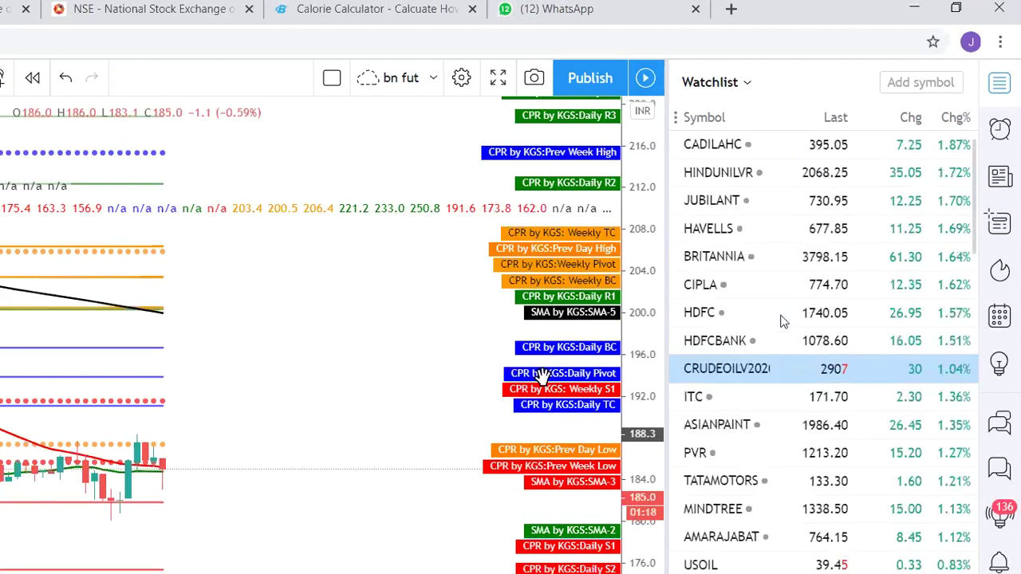
pyautogui.scroll(-5, 761, 342)
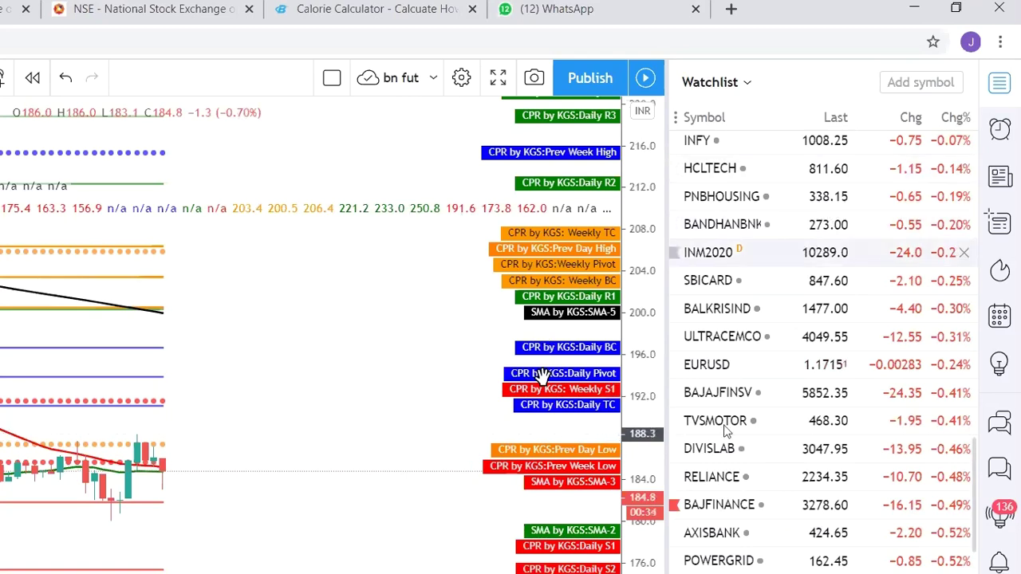
pyautogui.scroll(8, 726, 319)
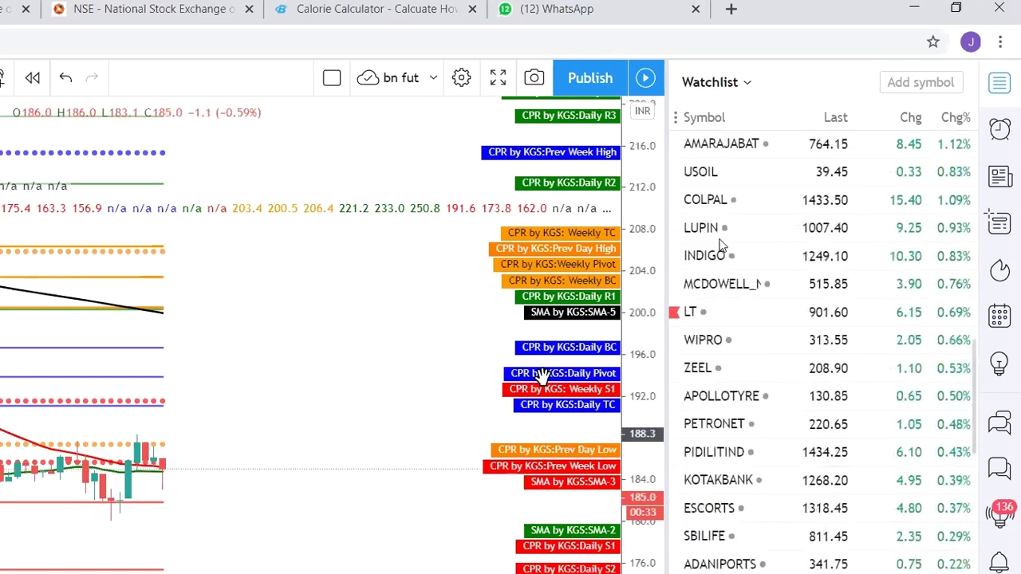
pyautogui.scroll(5, 709, 136)
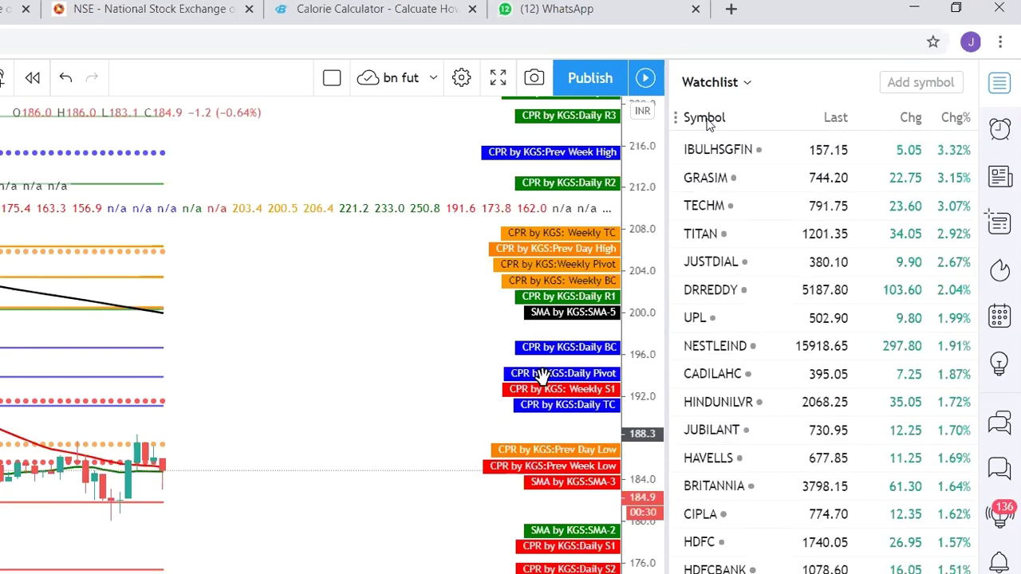
pyautogui.click(707, 120)
# - Open the TCS chart from the watchlist, switch it to the 5-minute interval and show its latest candles
pyautogui.scroll(-12, 697, 323)
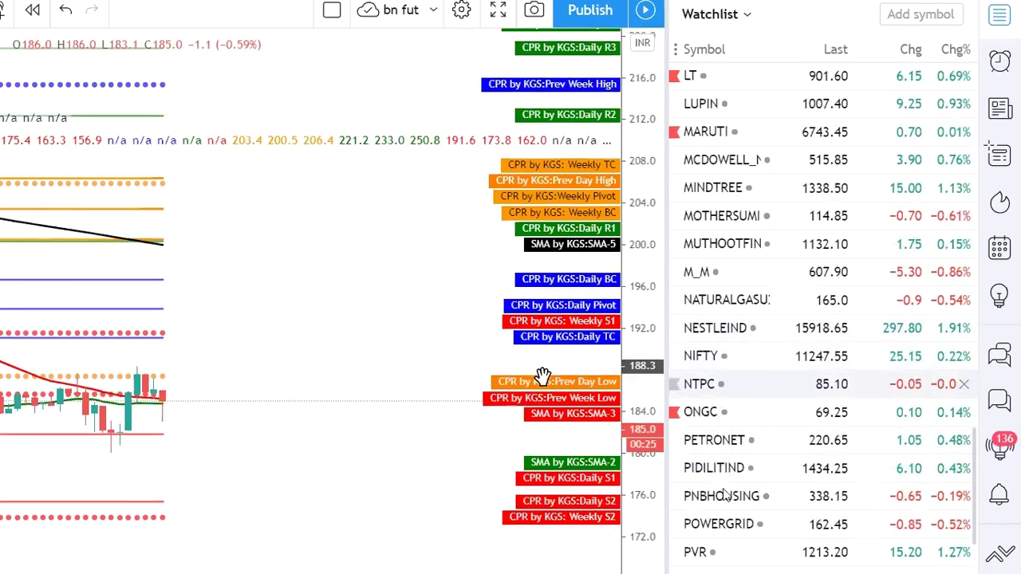
pyautogui.scroll(-5, 723, 403)
pyautogui.click(705, 422)
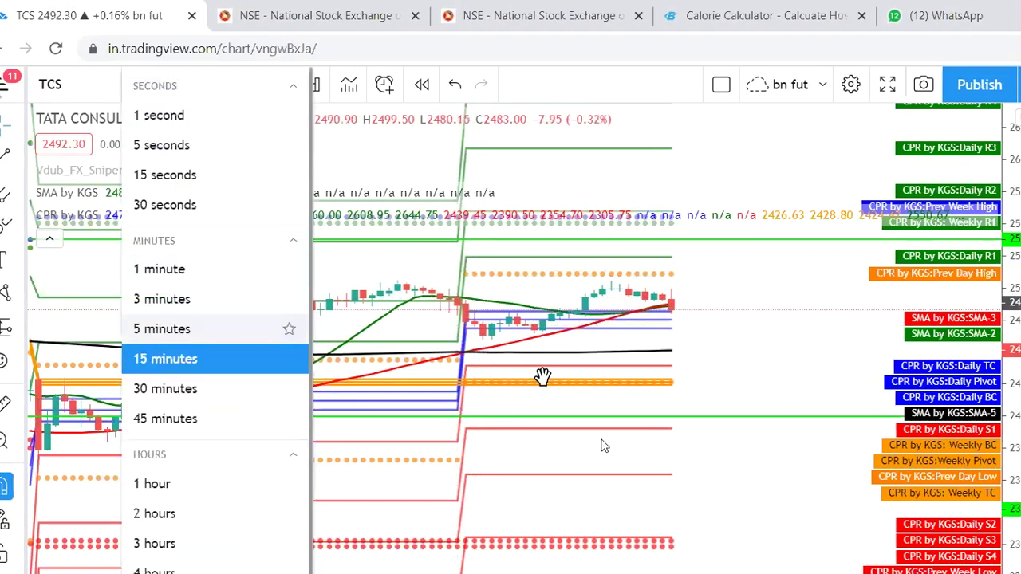
pyautogui.press('5')
pyautogui.press('Return')
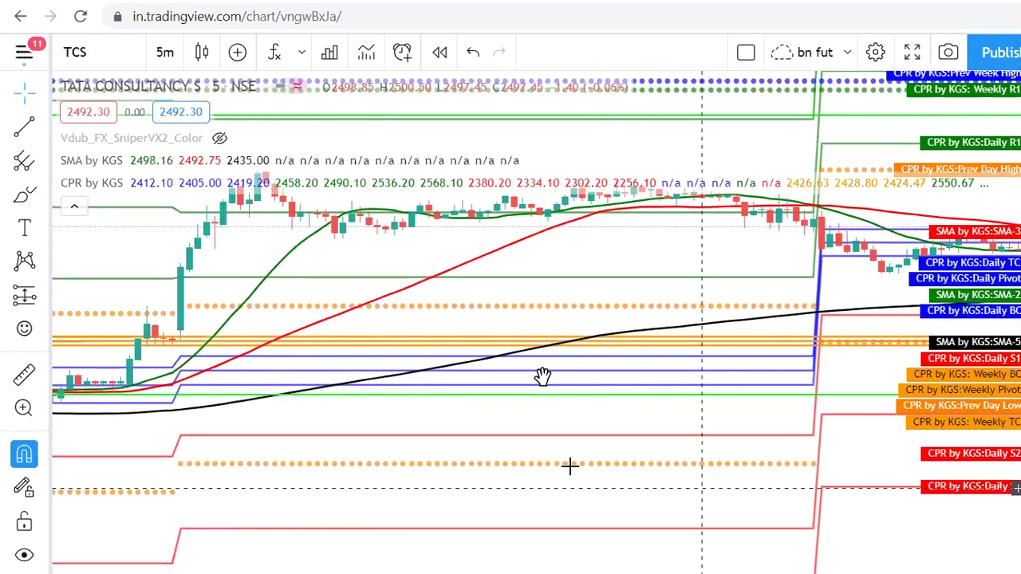
pyautogui.hscroll(5, 787, 478)
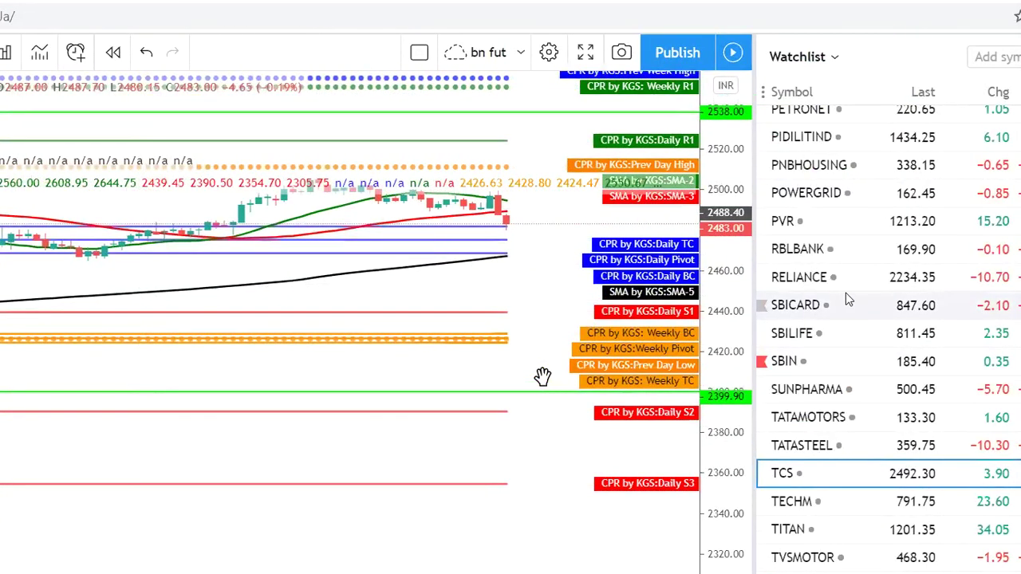
# - Browse the alphabetical watchlist from TCS back up to ADANIPORTS
pyautogui.scroll(6, 977, 295)
pyautogui.scroll(5, 847, 298)
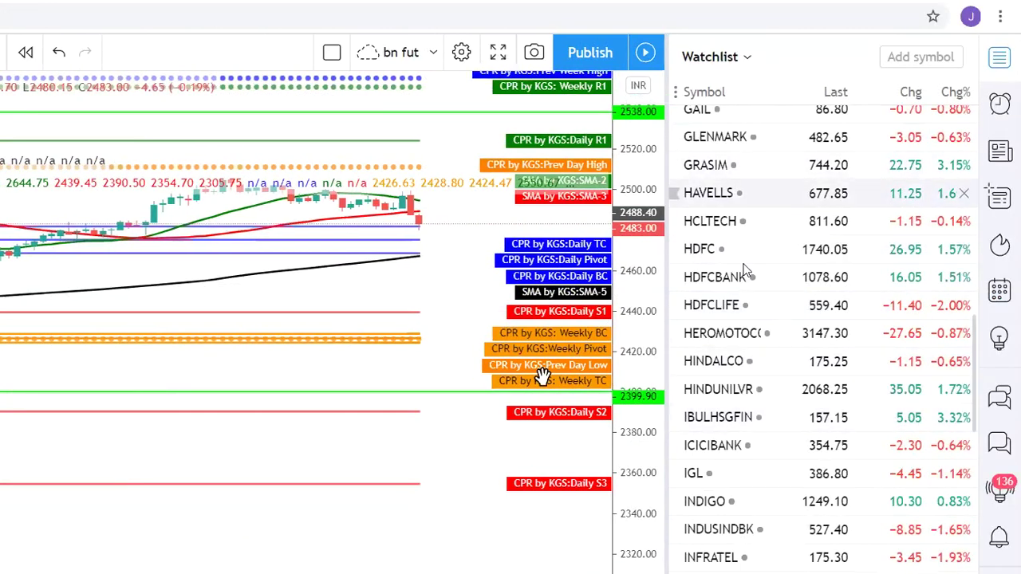
pyautogui.scroll(10, 746, 248)
pyautogui.scroll(3, 746, 248)
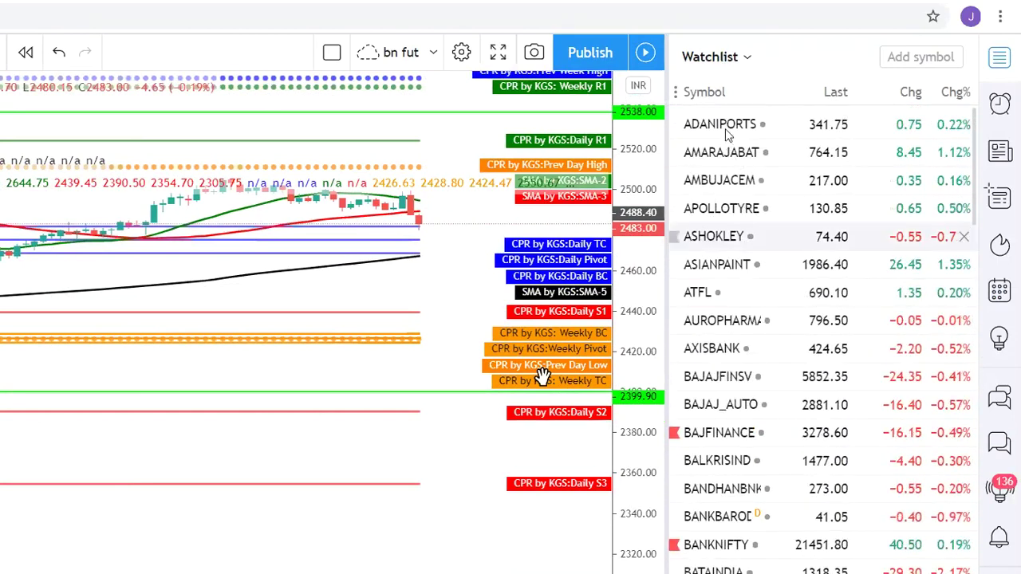
# - Open the ADANIPORTS chart and draw a rectangle around the 30 Sep candles, from about 342 down to about 333.65, extending past the latest candle
pyautogui.click(725, 128)
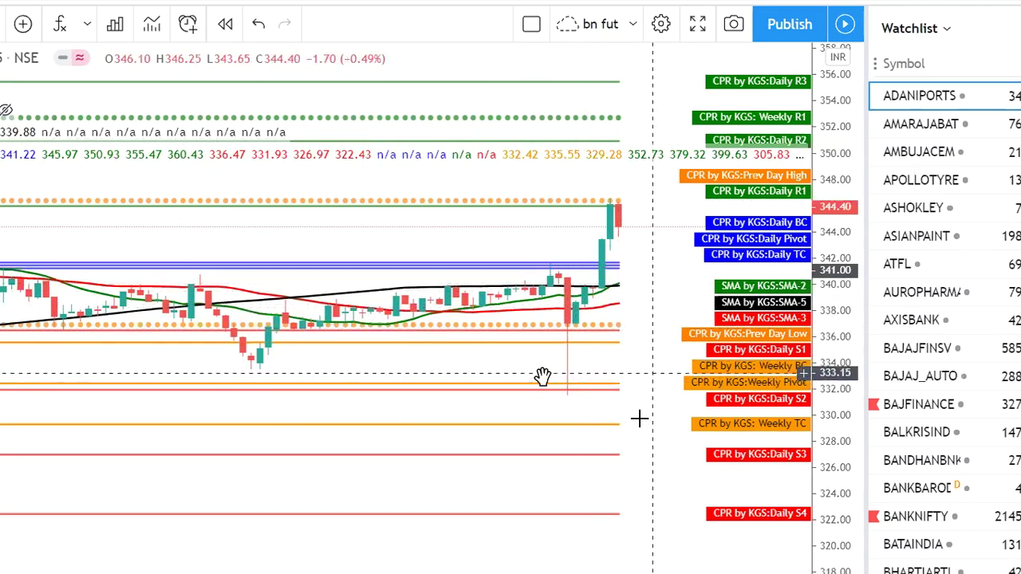
pyautogui.hscroll(3, 602, 388)
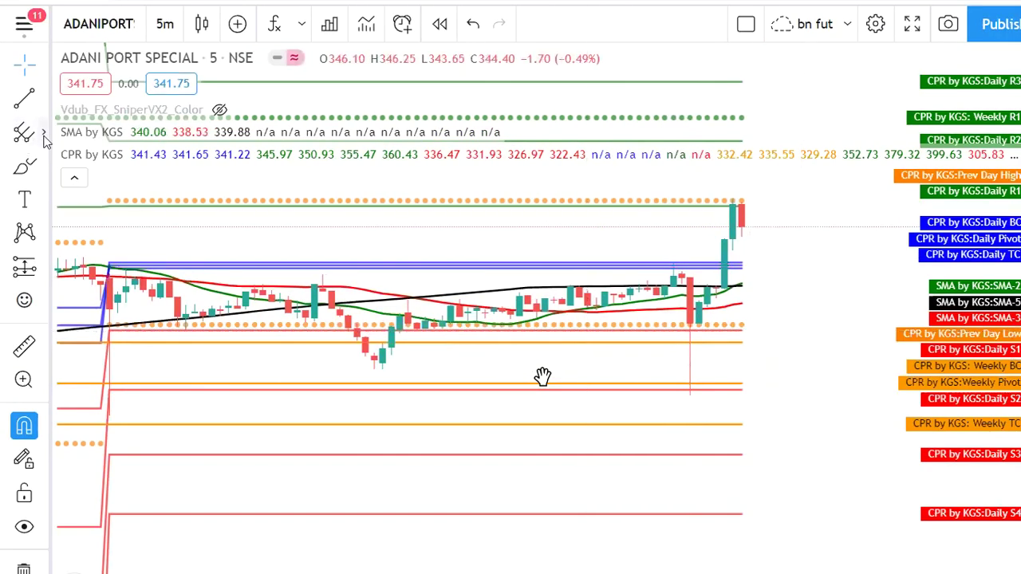
pyautogui.click(44, 134)
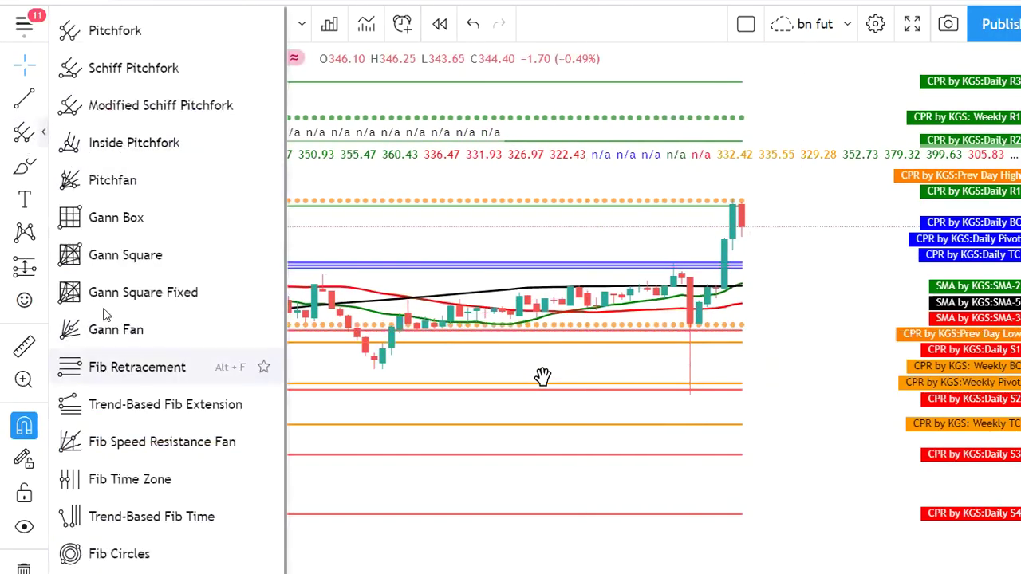
pyautogui.click(36, 170)
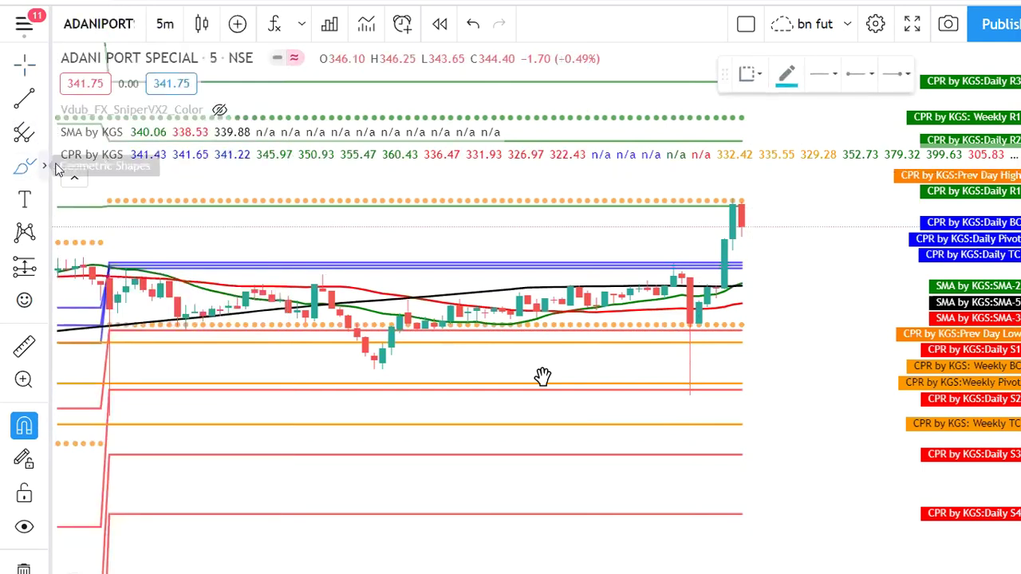
pyautogui.click(45, 167)
pyautogui.click(178, 249)
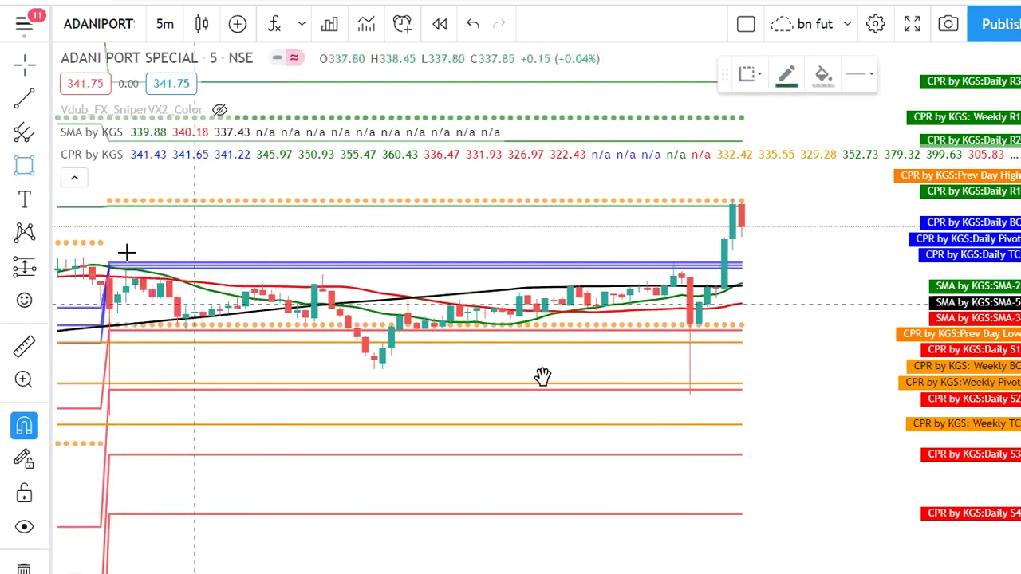
pyautogui.click(82, 256)
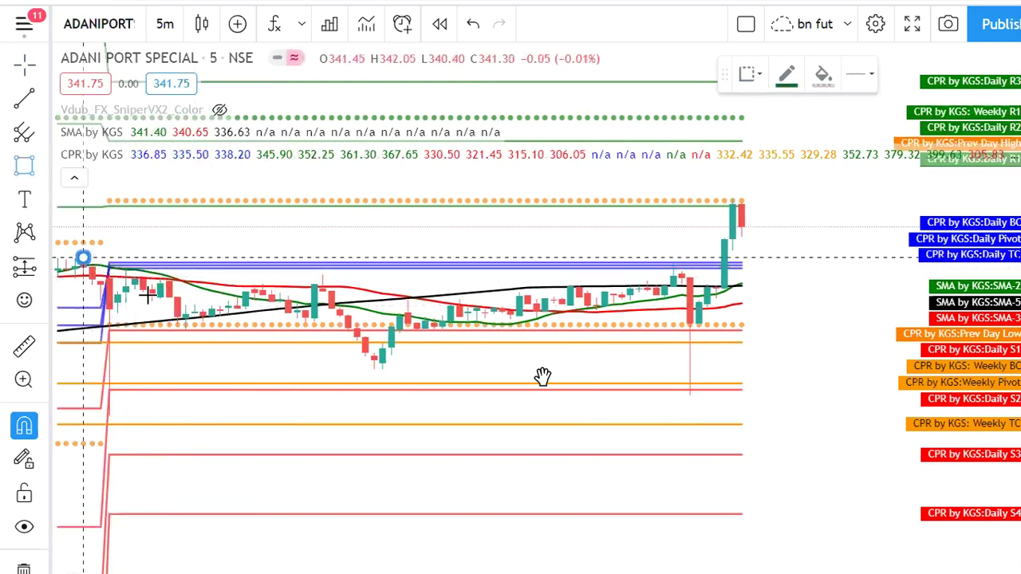
pyautogui.click(792, 348)
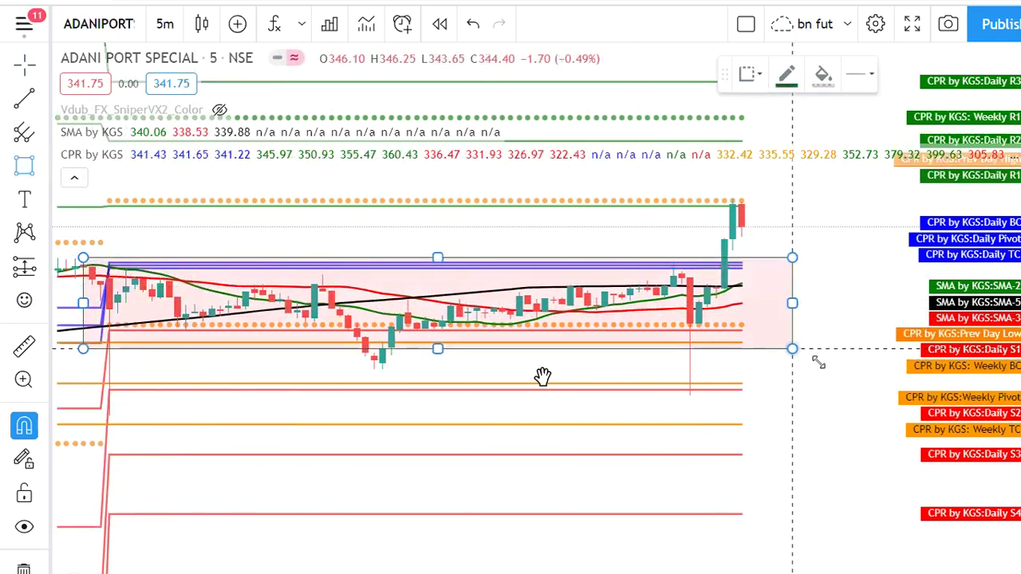
pyautogui.moveTo(818, 363); pyautogui.dragTo(863, 365)
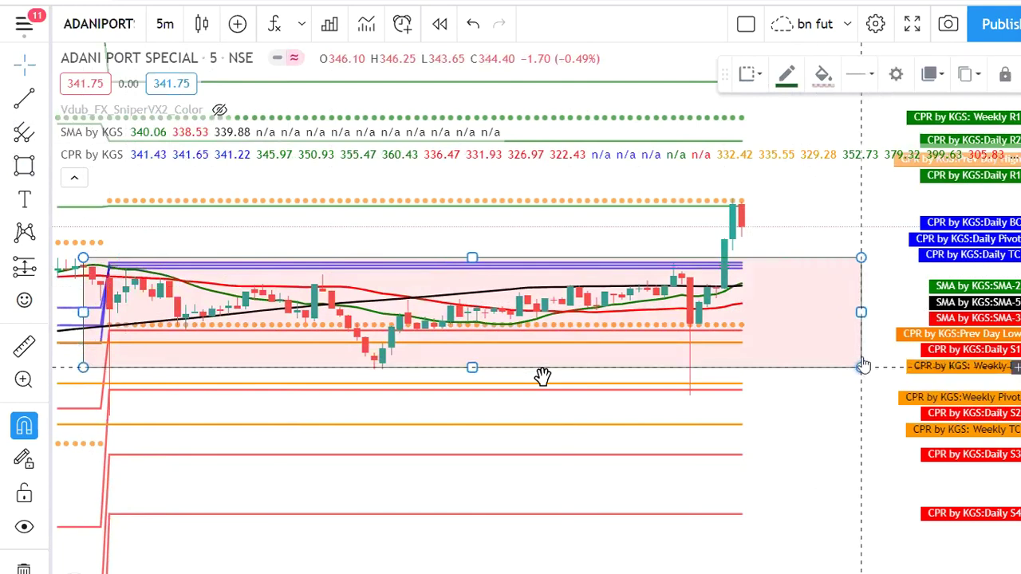
pyautogui.click(814, 428)
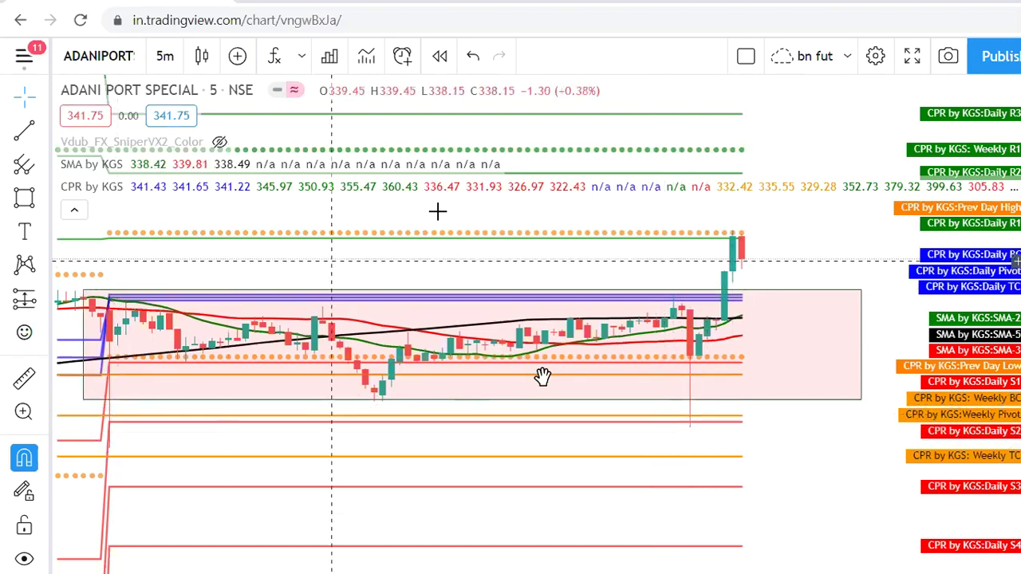
# - Shift the ADANIPORTS chart to show earlier candles and hide the CPR by KGS and SMA by KGS indicators
pyautogui.moveTo(437, 211); pyautogui.dragTo(652, 239)
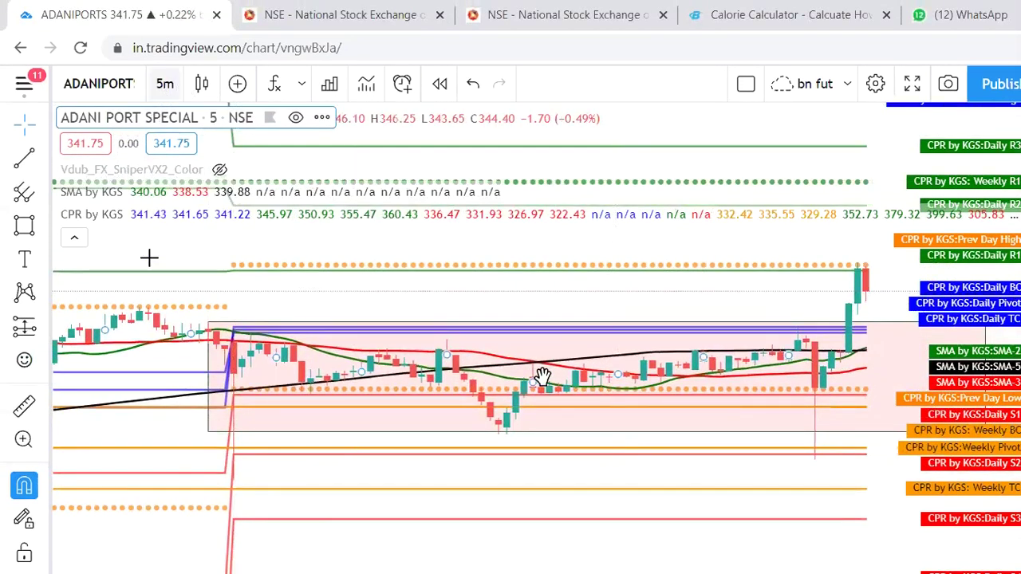
pyautogui.moveTo(145, 219)
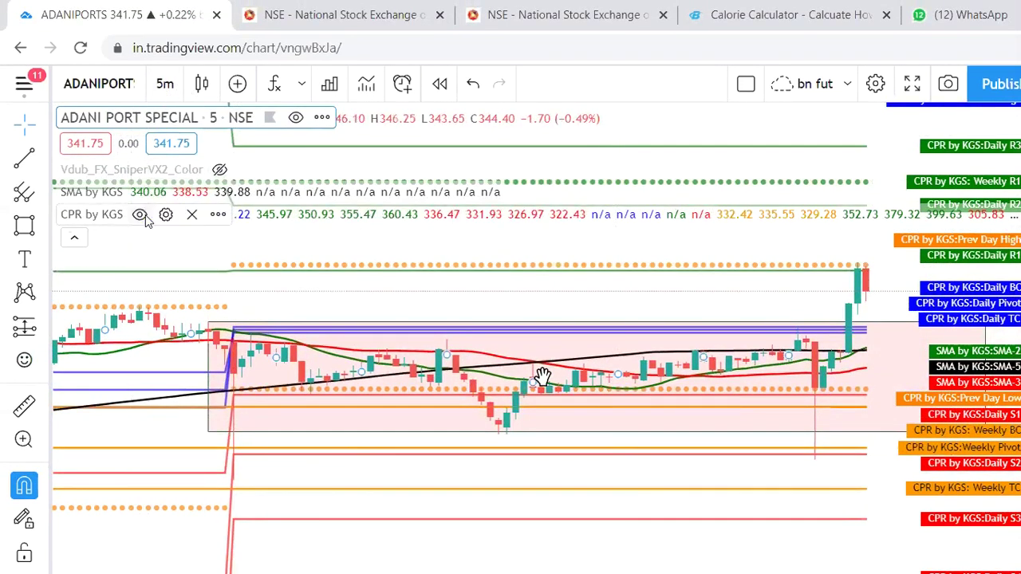
pyautogui.click(139, 214)
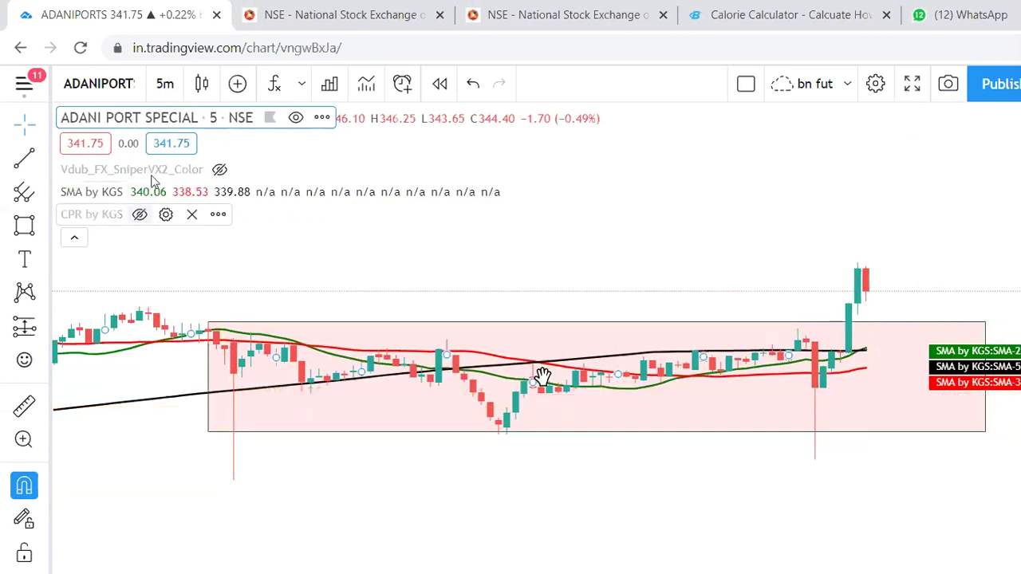
pyautogui.click(140, 192)
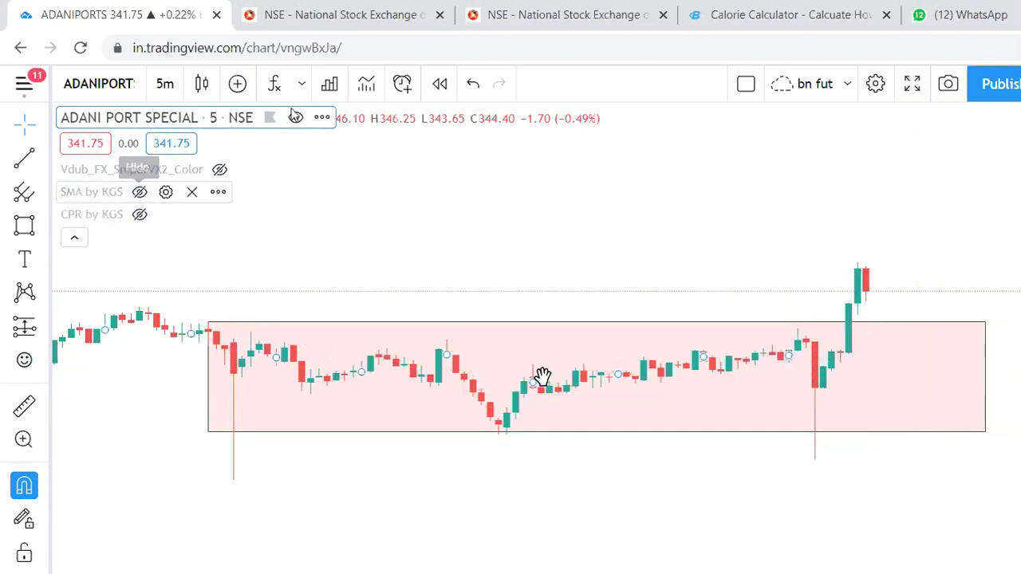
# - Switch ADANIPORTS to the 30-minute interval and stretch the rectangle's upper starting corner back to 25 Sep 15:15 at 343.20
pyautogui.click(165, 83)
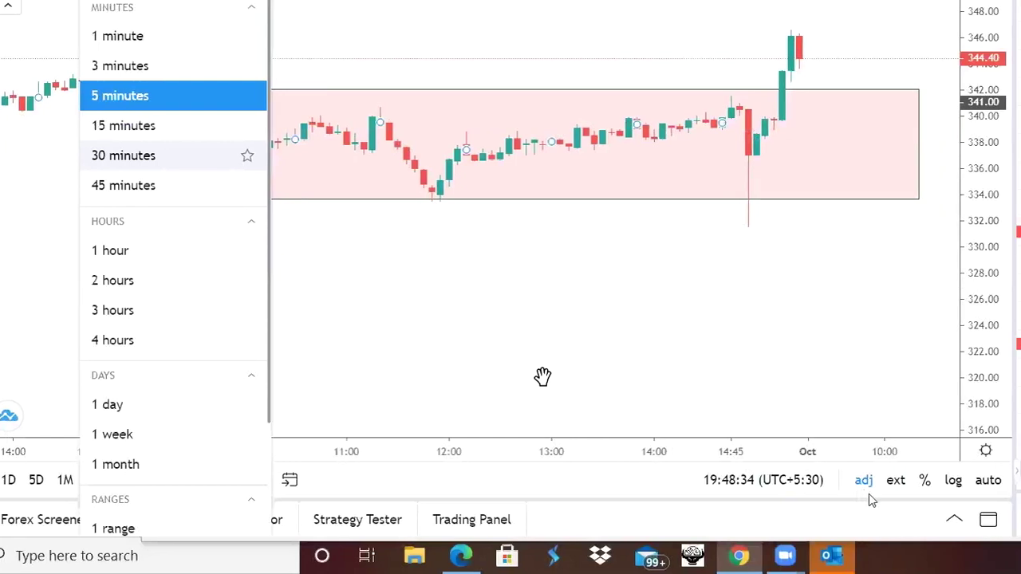
pyautogui.click(869, 494)
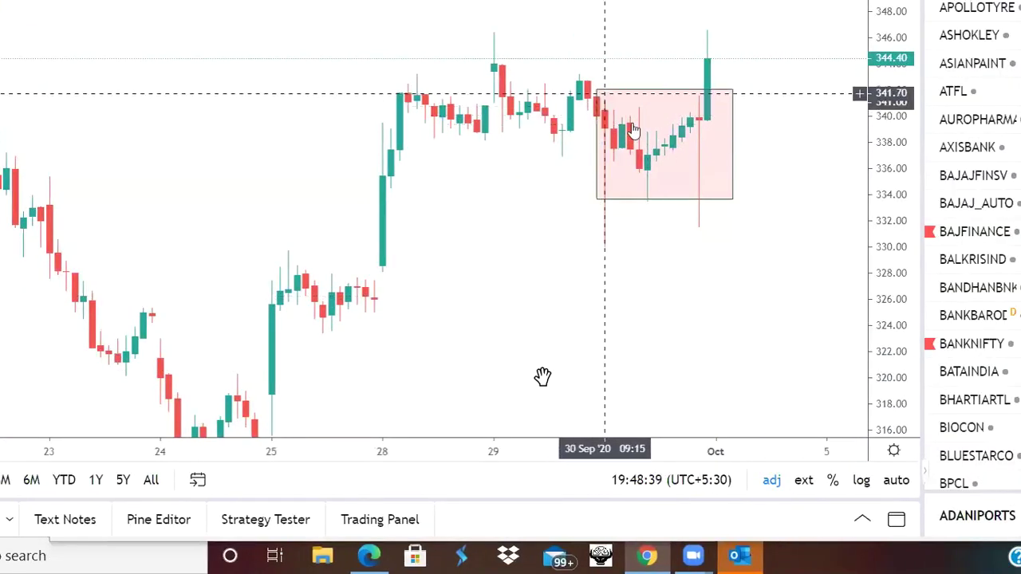
pyautogui.click(595, 89)
pyautogui.moveTo(595, 90); pyautogui.dragTo(473, 53)
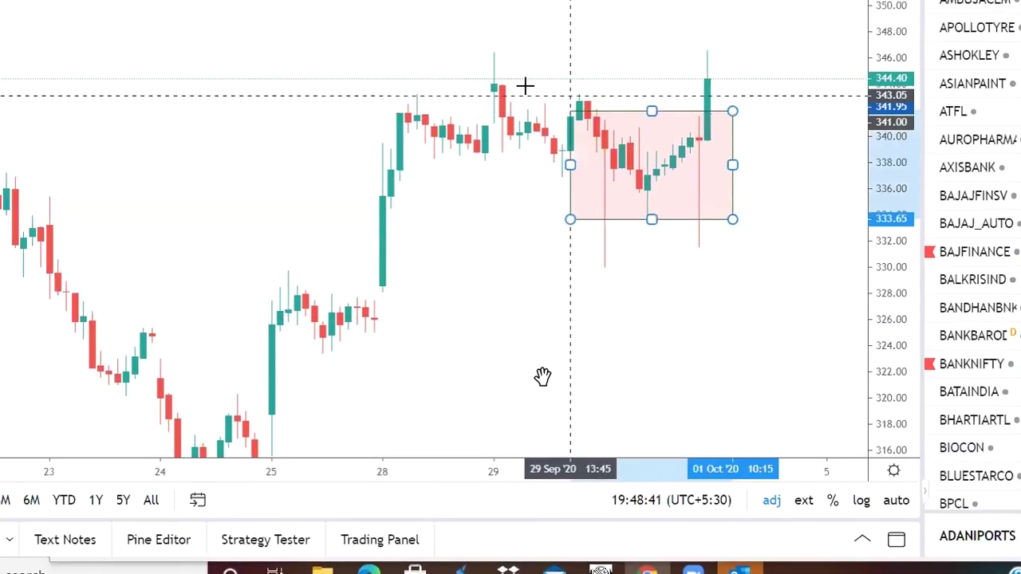
pyautogui.moveTo(473, 96); pyautogui.dragTo(374, 113)
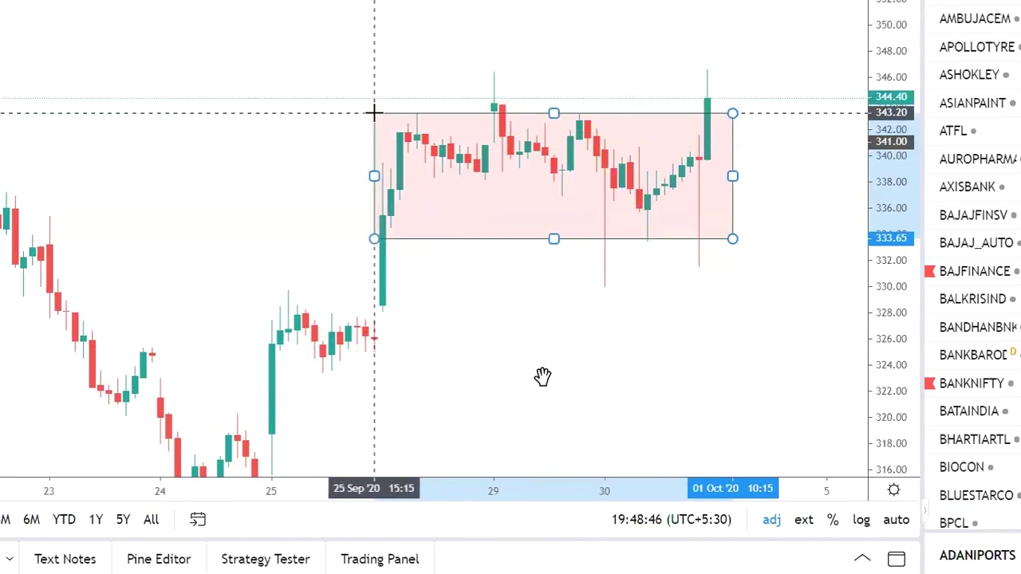
pyautogui.click(735, 324)
pyautogui.moveTo(762, 305); pyautogui.dragTo(739, 302)
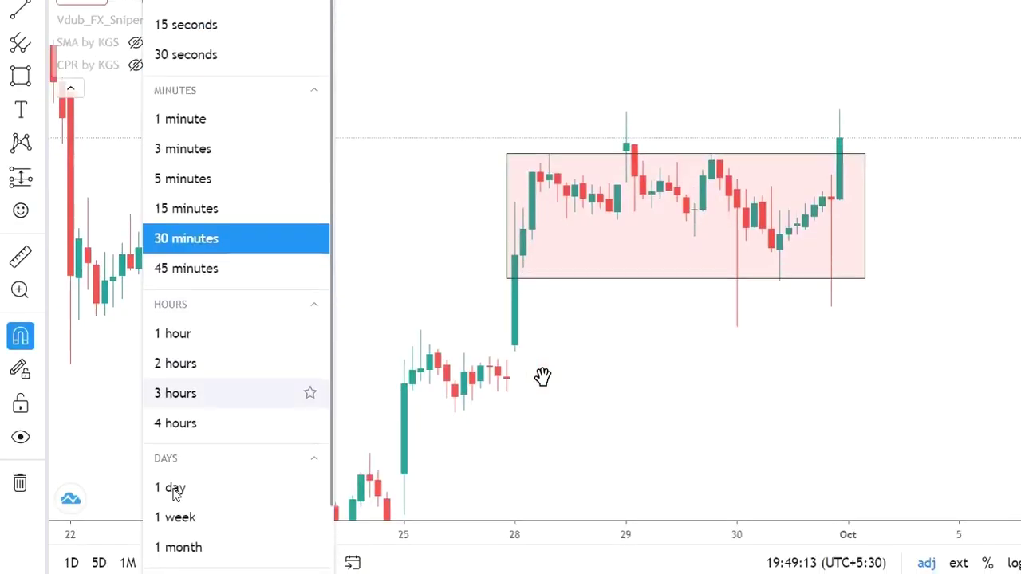
# - Switch the ADANIPORTS chart to the 1-day interval and fit its price scale to the visible candles
pyautogui.click(884, 554)
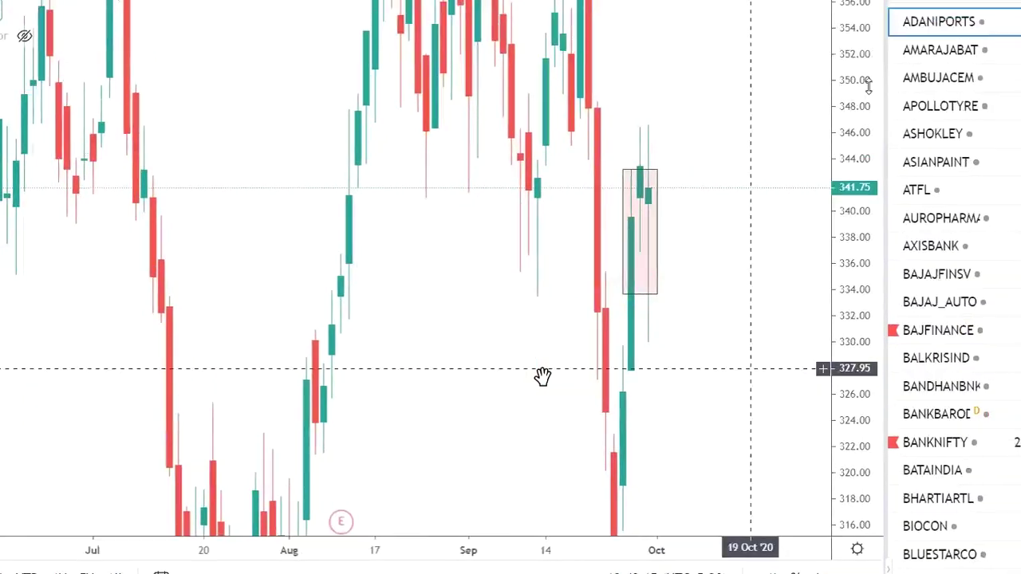
pyautogui.doubleClick(839, 371)
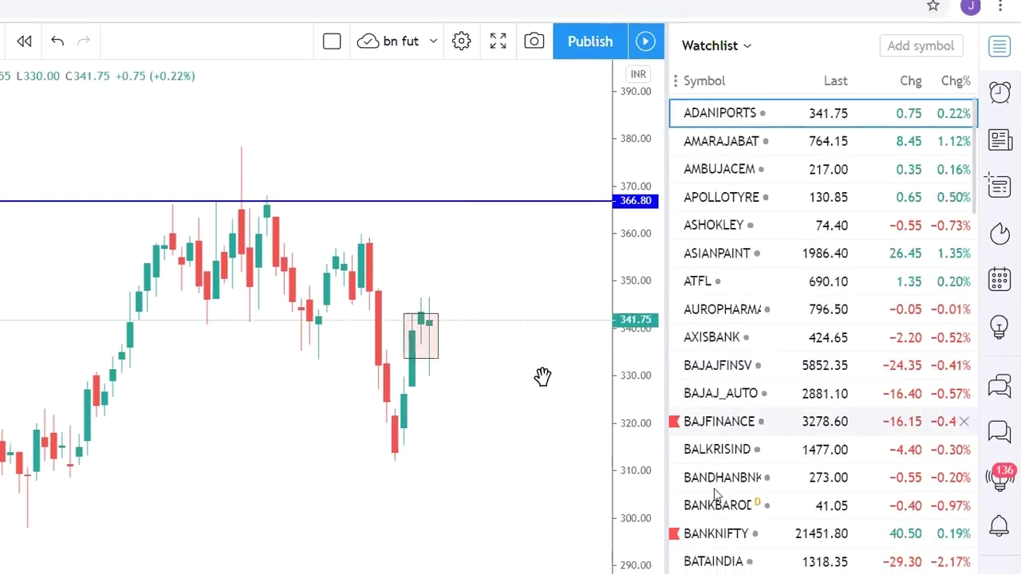
# - Open the BANKNIFTY chart from the watchlist, switch it to the 5-minute interval and examine the latest candles around 21500
pyautogui.click(719, 517)
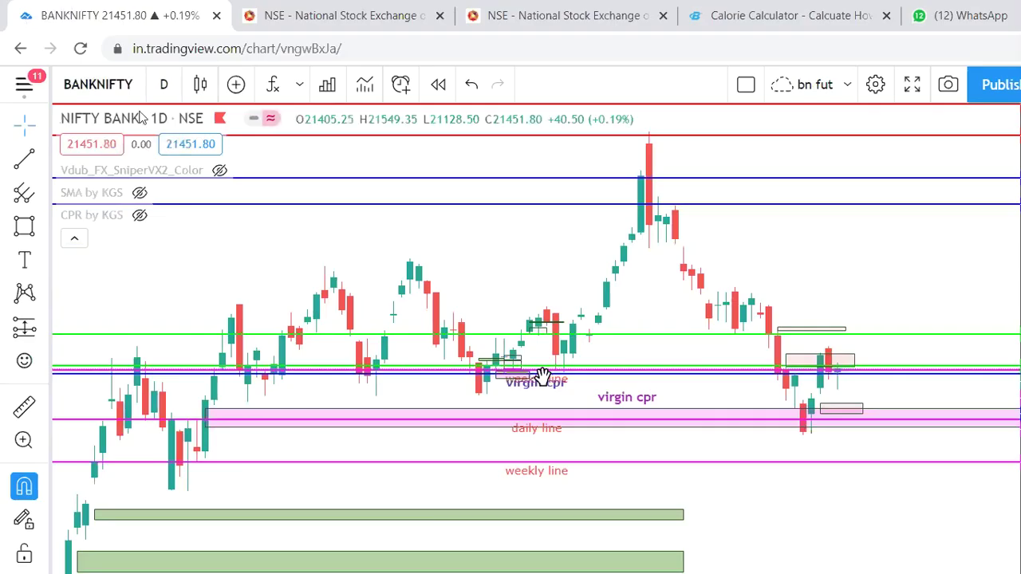
pyautogui.click(165, 84)
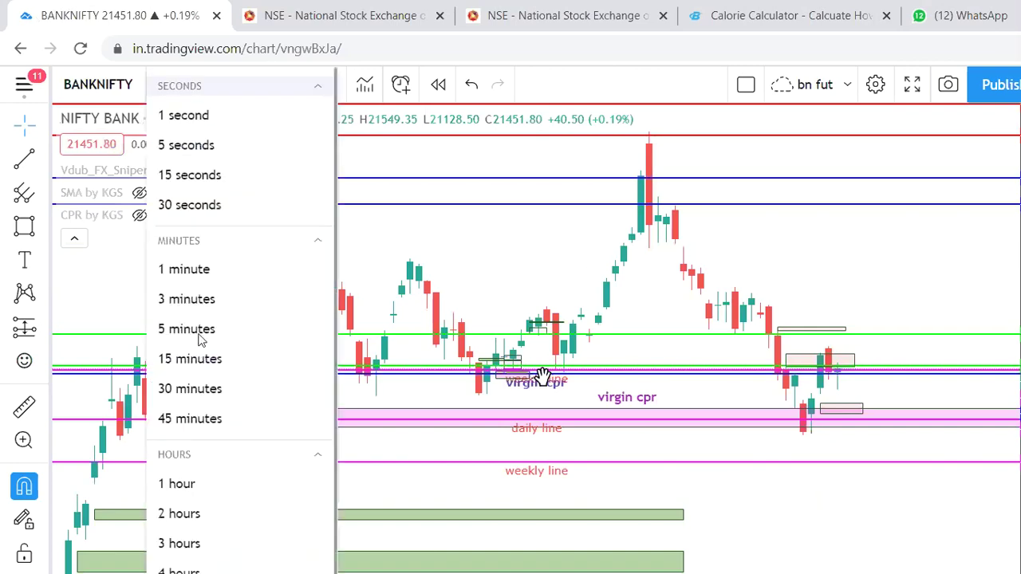
pyautogui.click(200, 329)
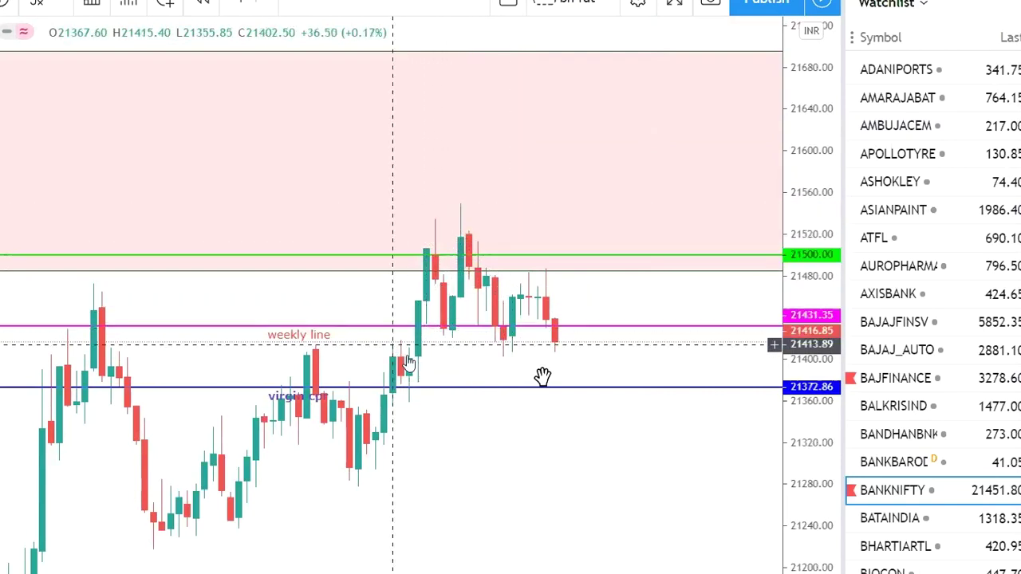
pyautogui.click(434, 257)
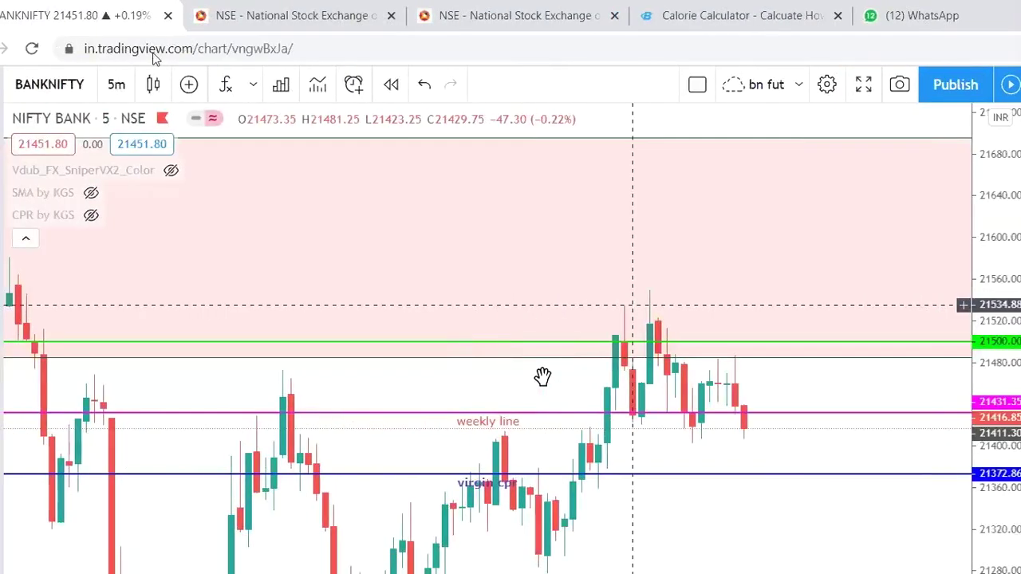
# - Examine the BANKNIFTY move around the 21500 level on the 3-minute interval and on the 1-minute interval
pyautogui.click(158, 92)
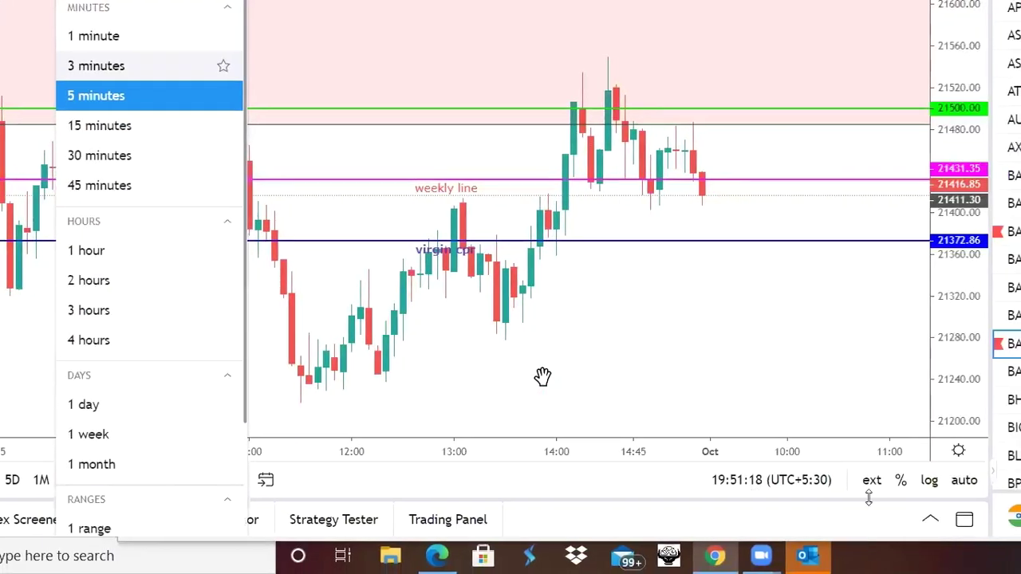
pyautogui.press('Escape')
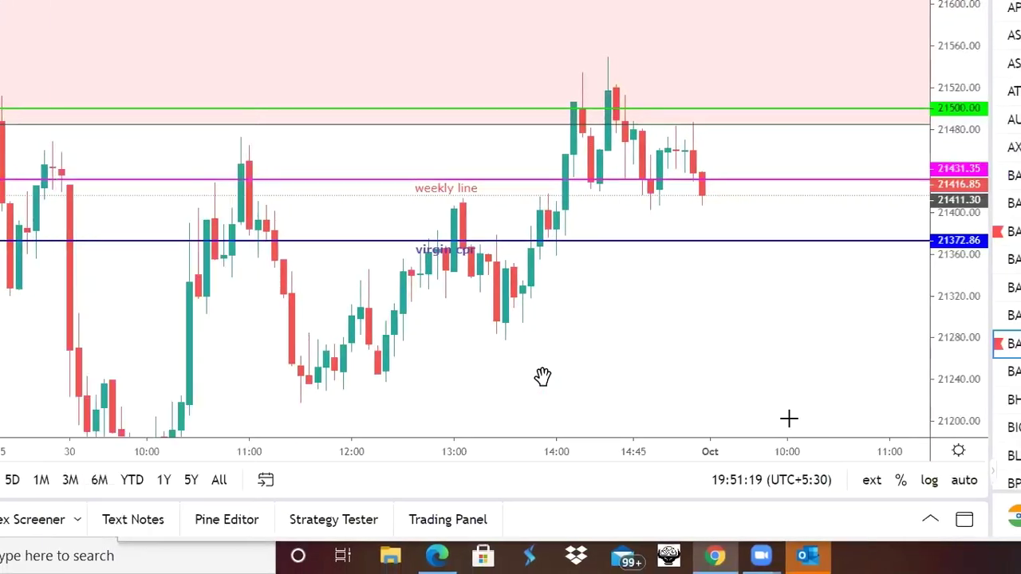
pyautogui.scroll(3, 574, 268)
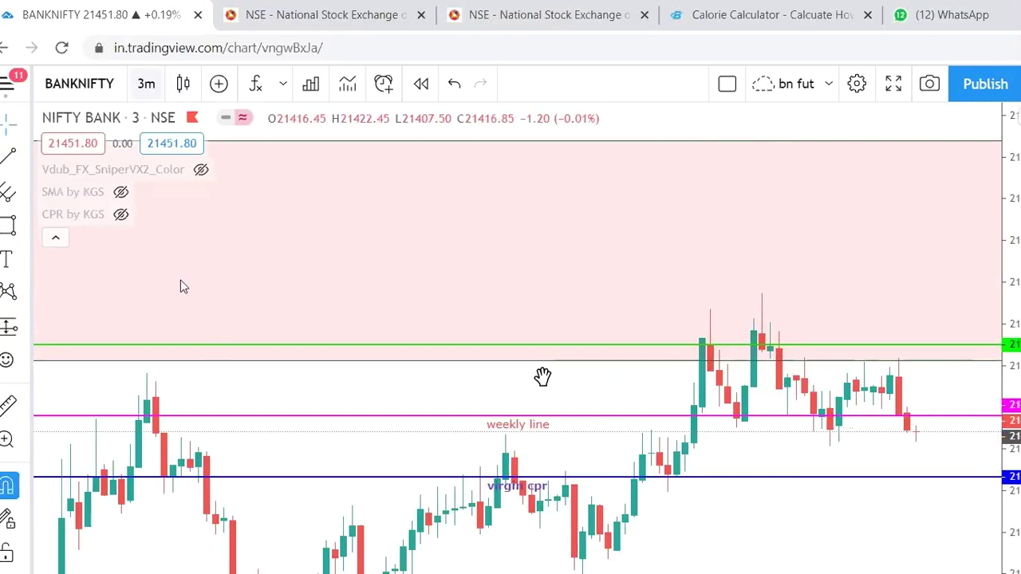
pyautogui.click(146, 84)
pyautogui.click(172, 268)
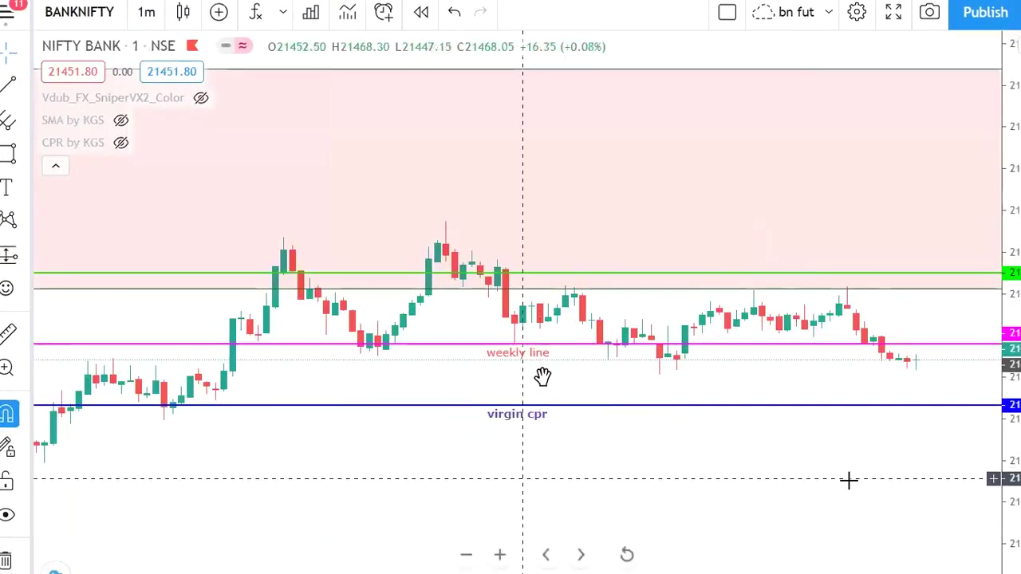
pyautogui.hscroll(-5, 848, 480)
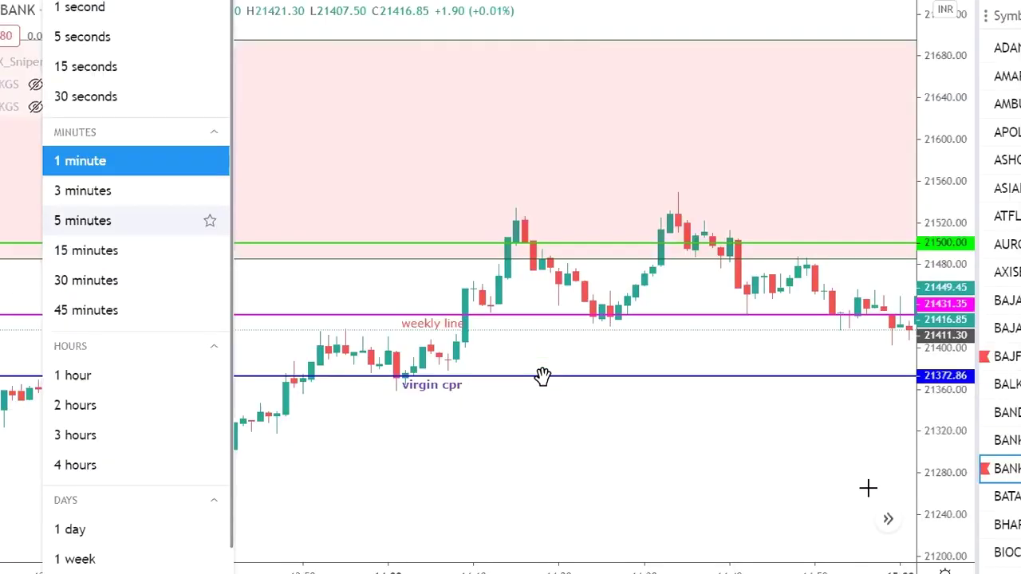
# - Return BANKNIFTY to the 5-minute interval and position the latest candles with free space after them
pyautogui.click(209, 336)
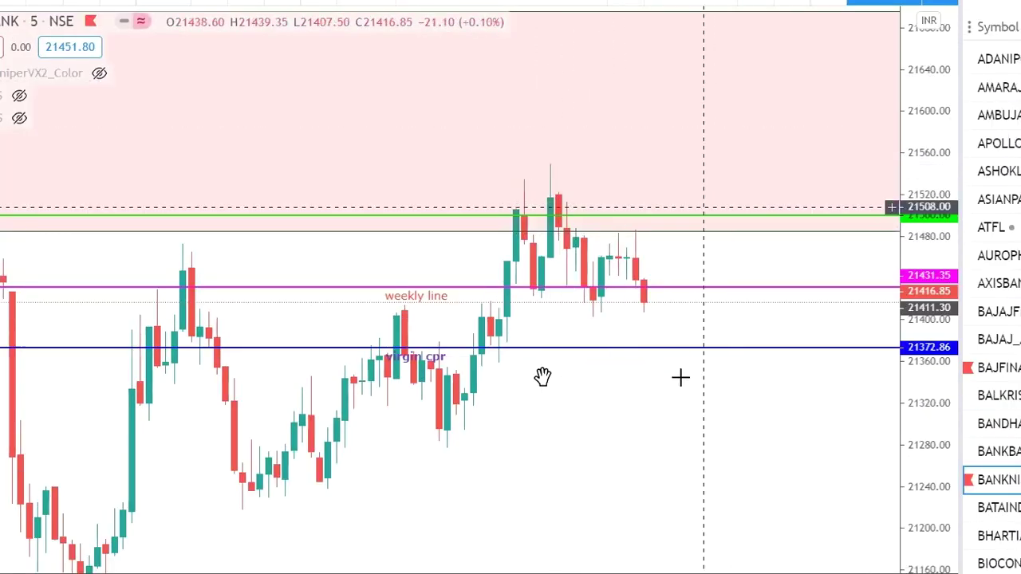
pyautogui.moveTo(724, 409); pyautogui.dragTo(790, 410)
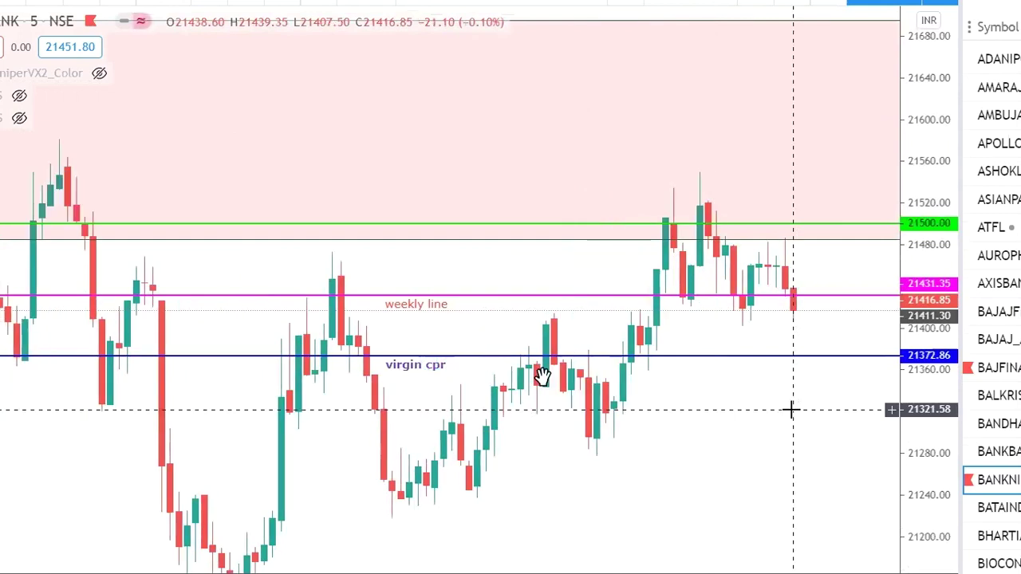
pyautogui.moveTo(570, 401); pyautogui.dragTo(510, 401)
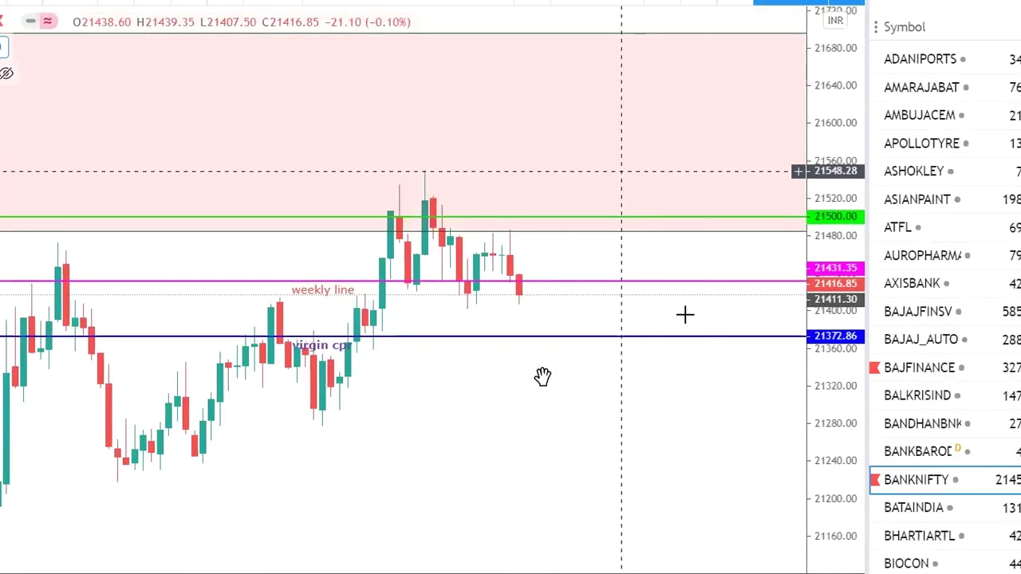
pyautogui.moveTo(683, 314); pyautogui.dragTo(529, 144)
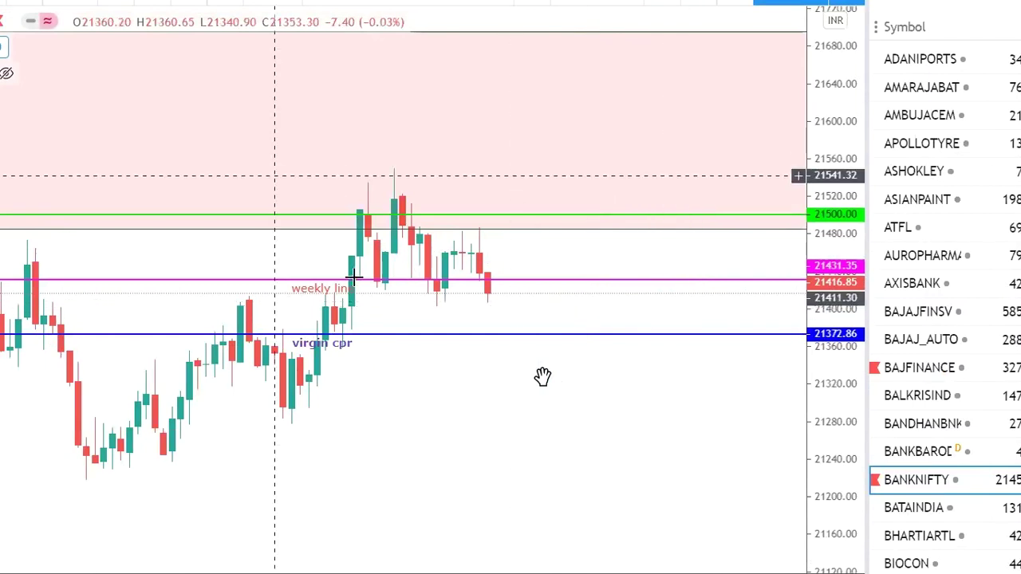
pyautogui.moveTo(539, 212); pyautogui.dragTo(539, 214)
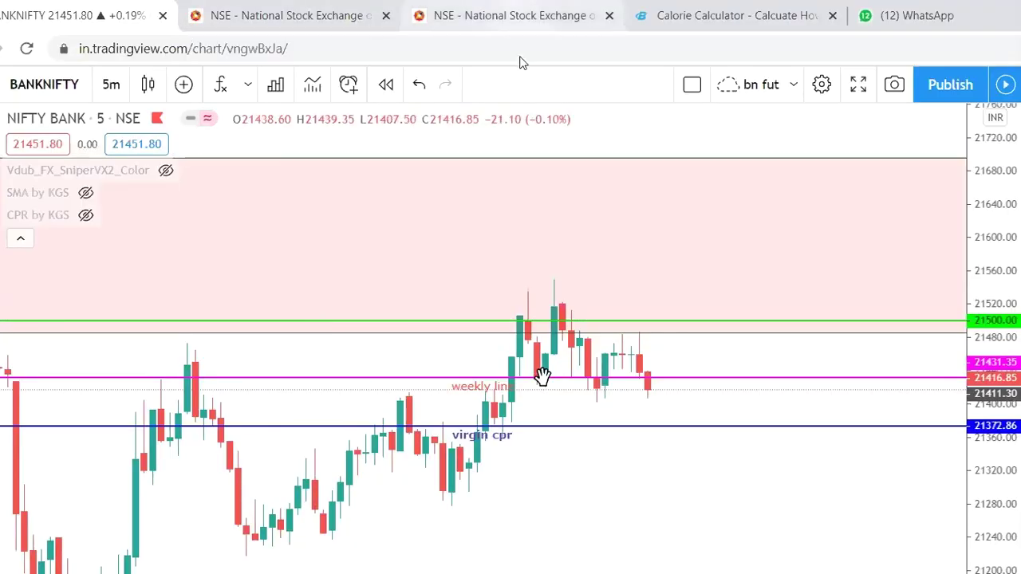
# - Switch to the NSE page with the BANKNIFTY option chain
pyautogui.click(518, 15)
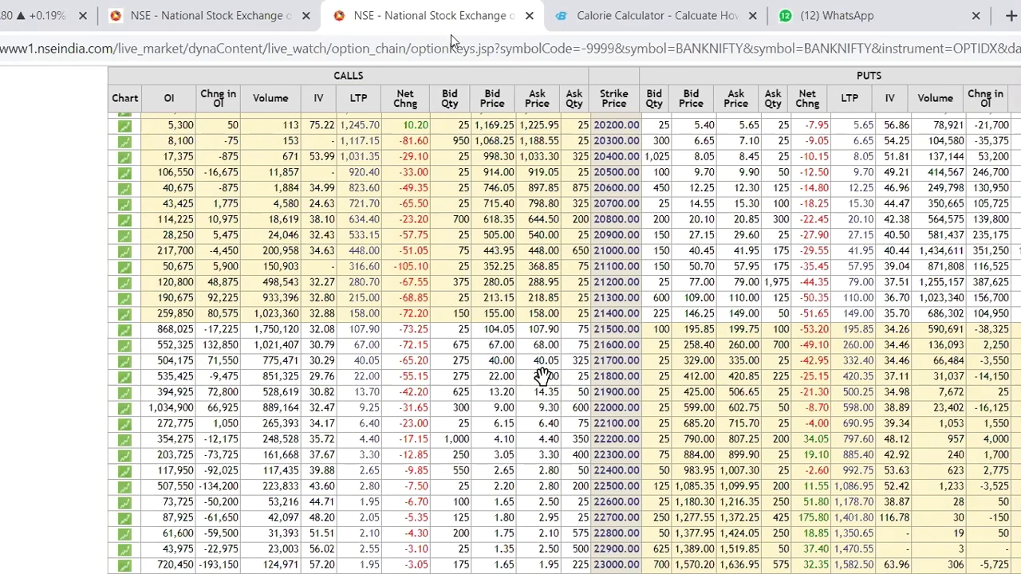
# - Open the BANKNIFTY option chain on the new NSE website through the equity derivatives market watch
pyautogui.click(235, 22)
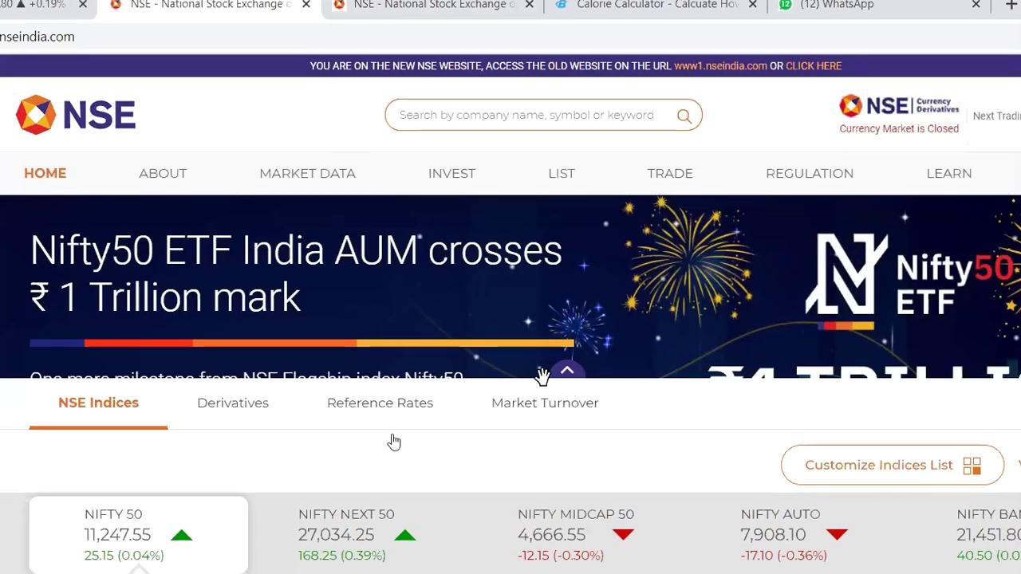
pyautogui.scroll(-9, 391, 423)
pyautogui.scroll(6, 197, 382)
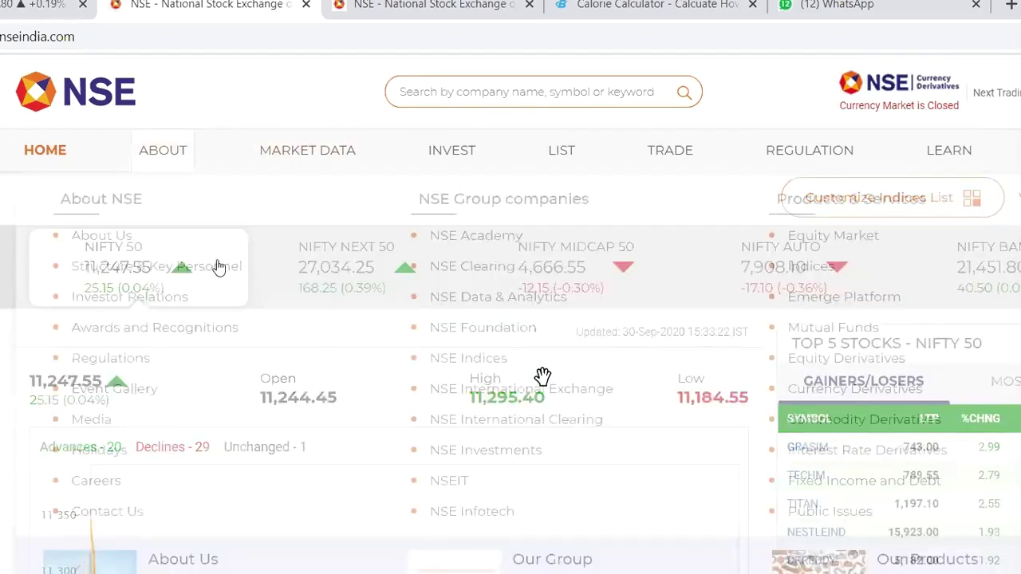
pyautogui.moveTo(307, 152)
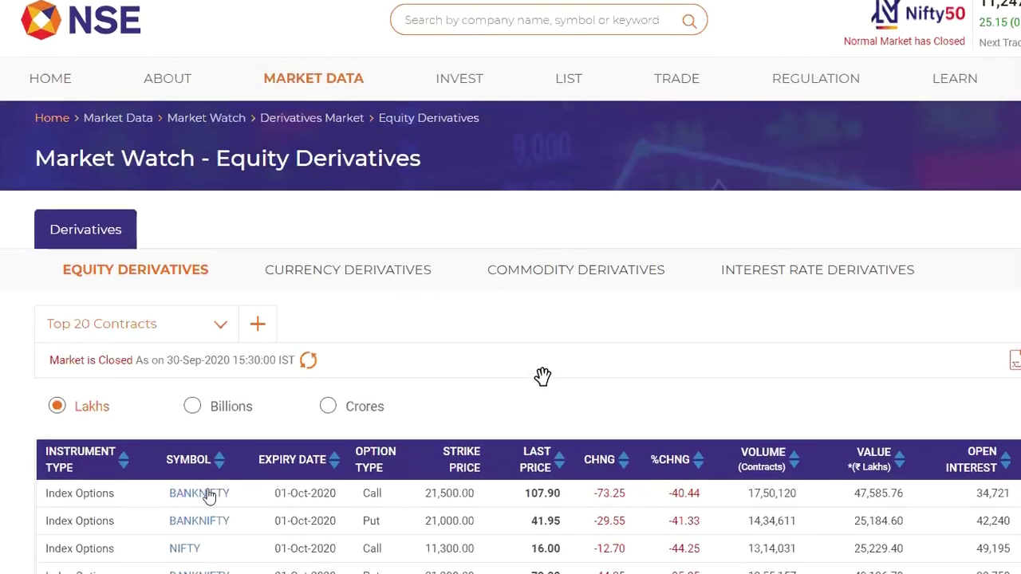
pyautogui.click(476, 255)
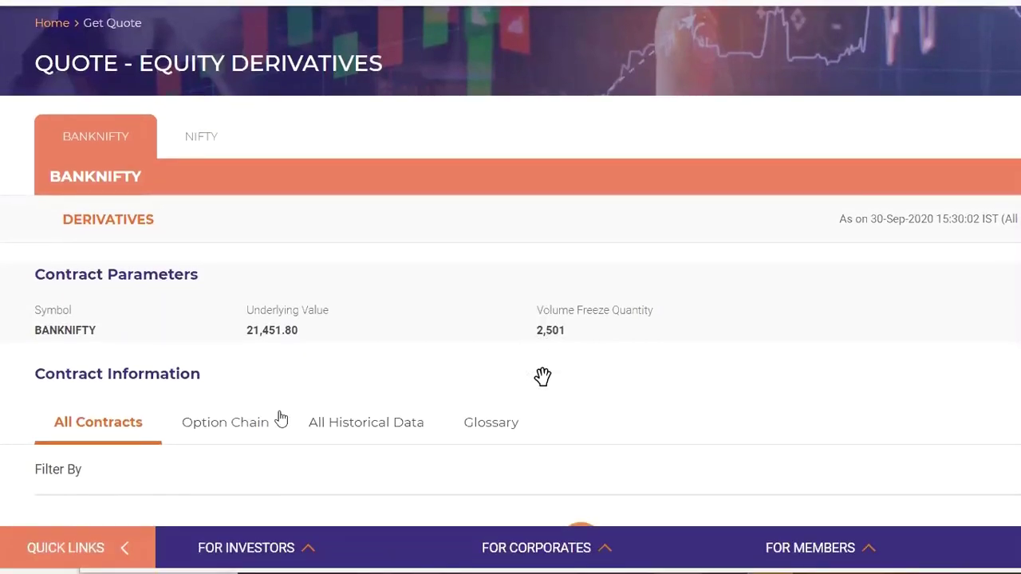
pyautogui.click(281, 418)
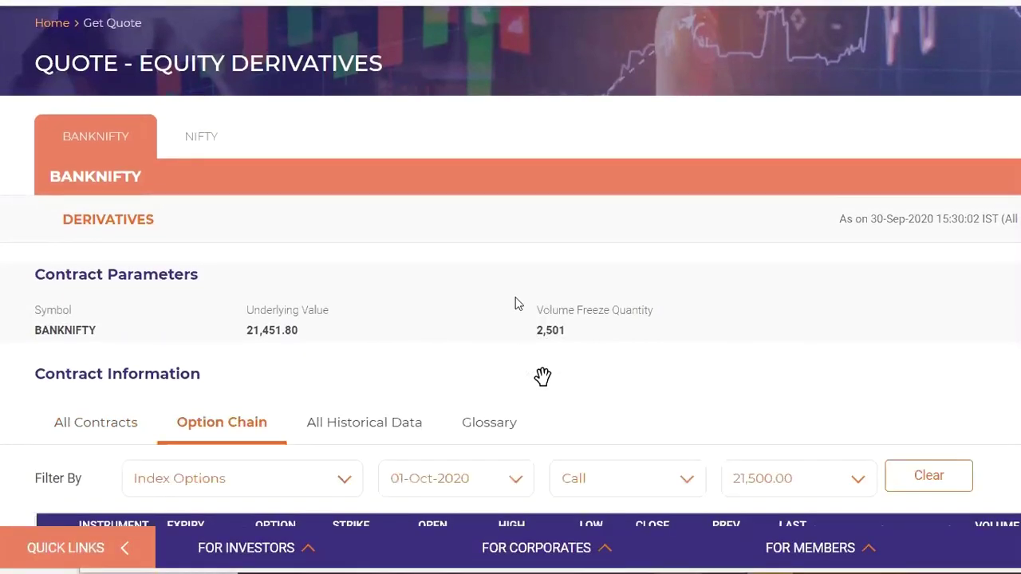
# - Look through the BANKNIFTY option chain strikes from 20,500 to 23,000 on both the calls and puts sides
pyautogui.scroll(-5, 643, 252)
pyautogui.scroll(-10, 648, 259)
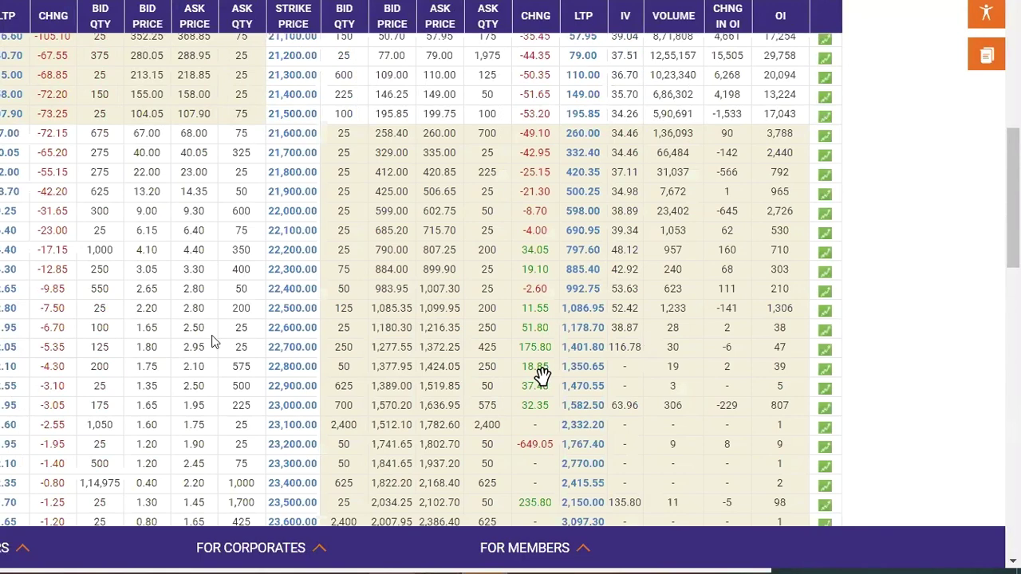
pyautogui.scroll(2, 543, 374)
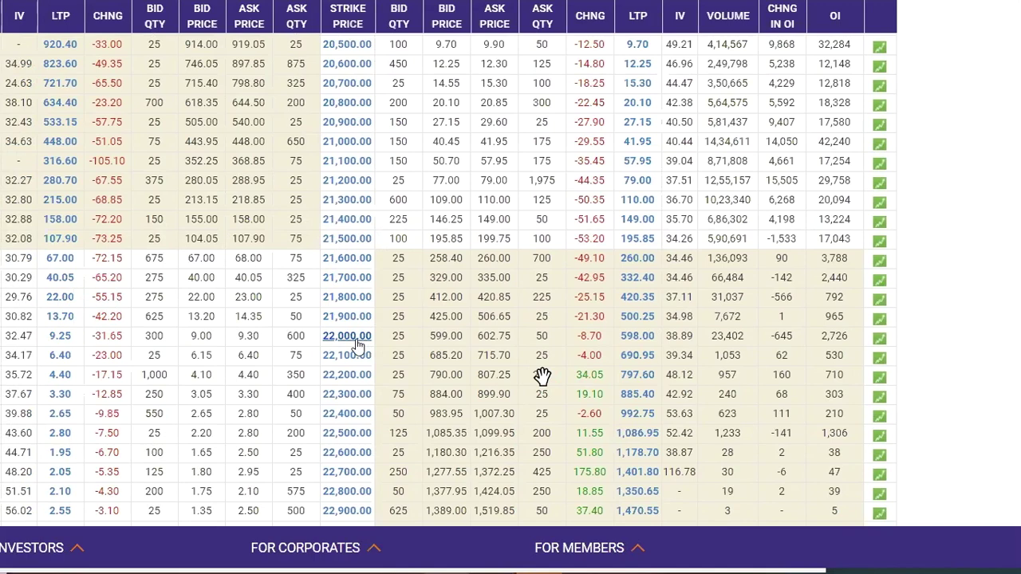
pyautogui.hscroll(-3, 315, 352)
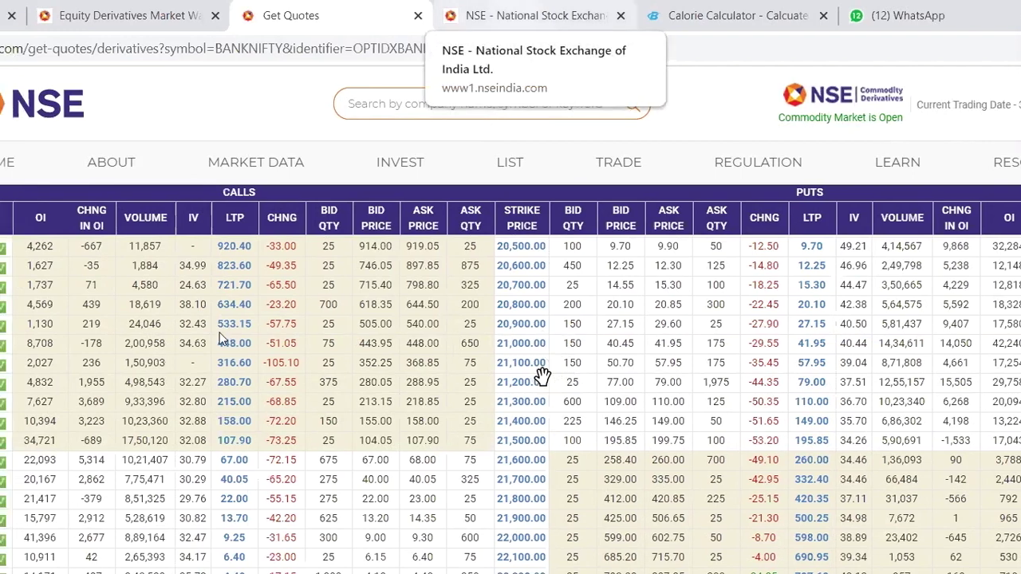
pyautogui.hotkey('ctrl', 'Tab')
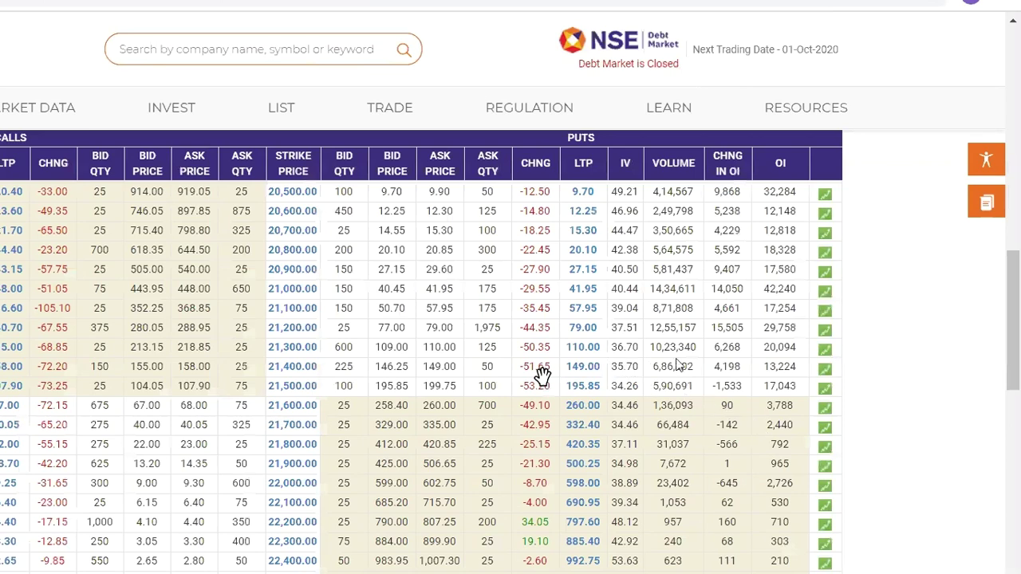
# - Examine the underlying value and the calls' open interest and change in OI around the 21,500 strike
pyautogui.scroll(5, 678, 366)
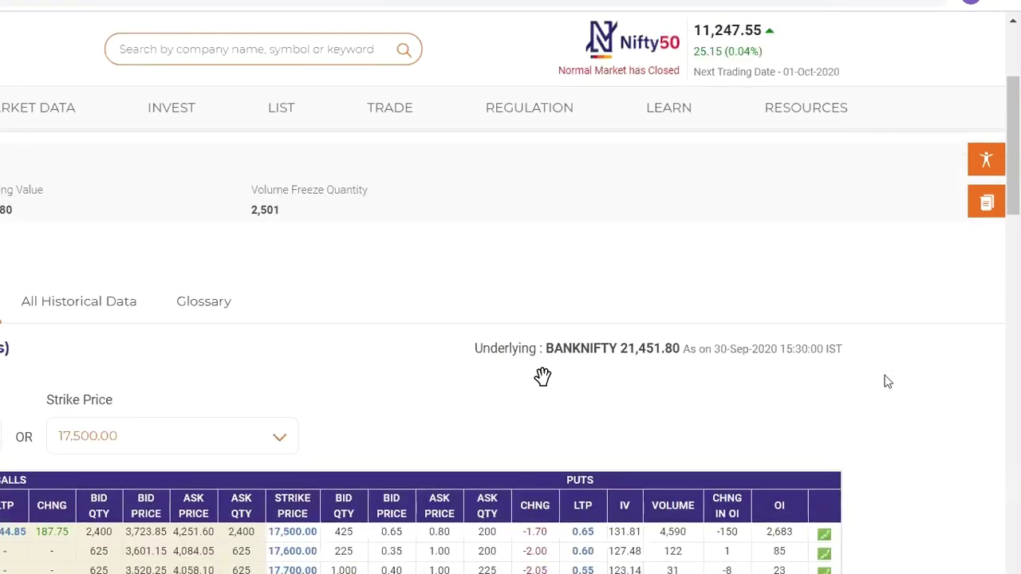
pyautogui.scroll(-3, 291, 403)
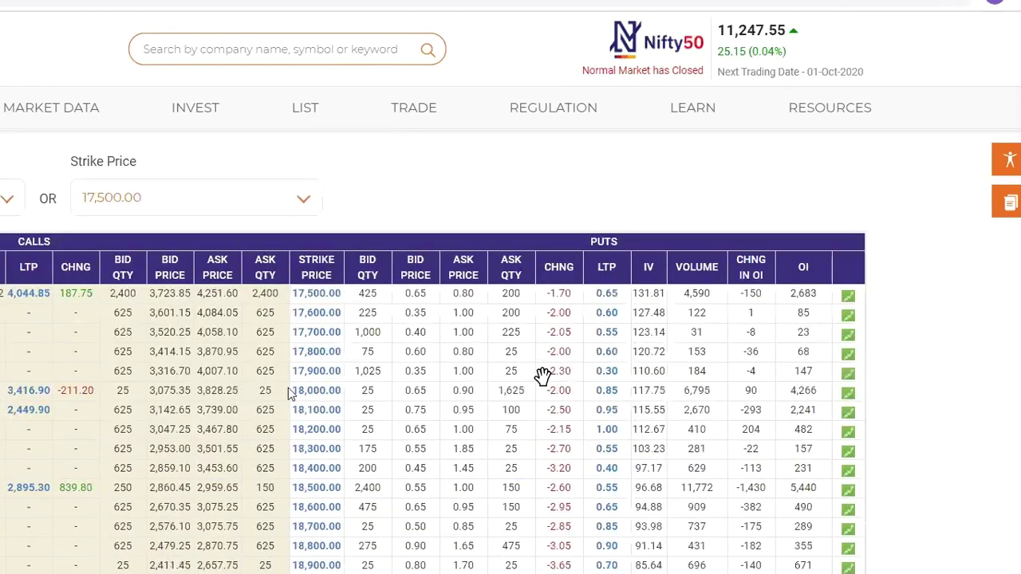
pyautogui.scroll(-9, 291, 393)
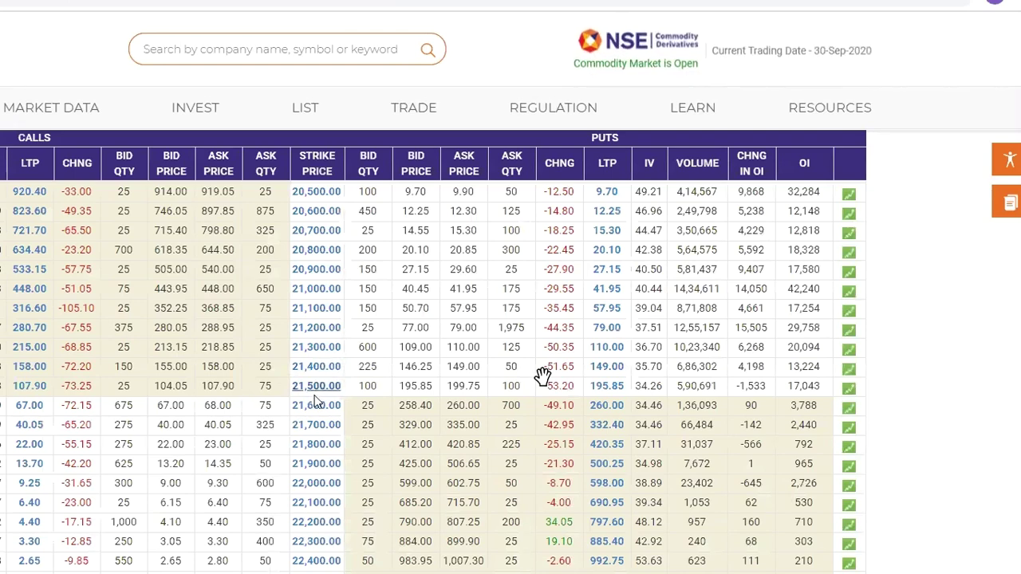
pyautogui.hscroll(-6, 285, 383)
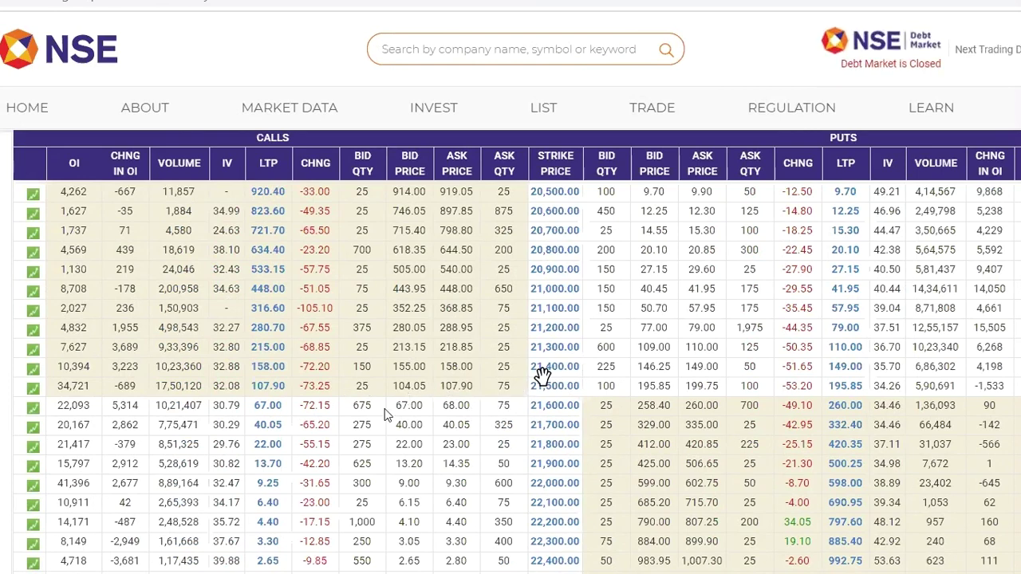
pyautogui.scroll(-1, 391, 451)
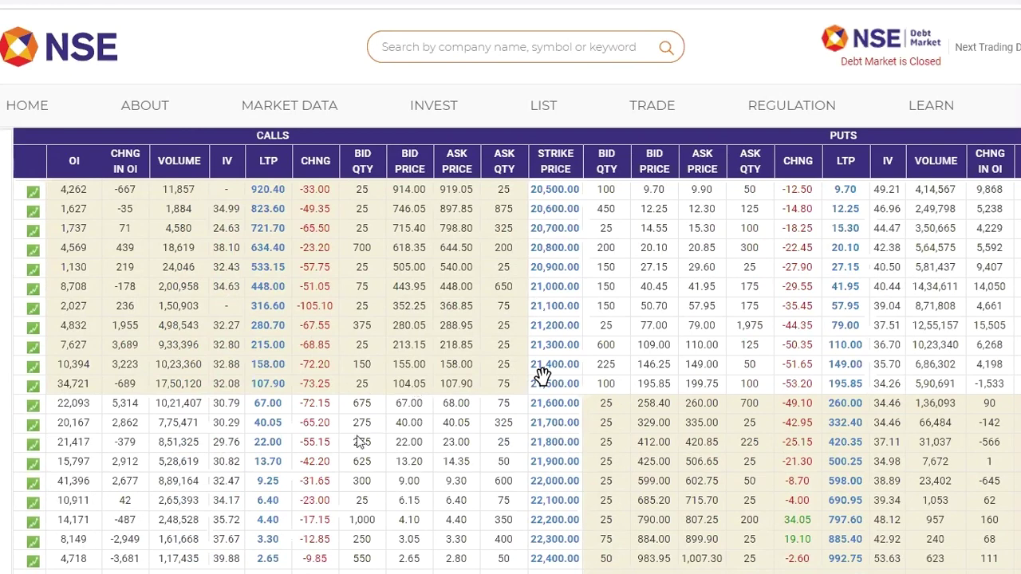
pyautogui.scroll(-1, 295, 486)
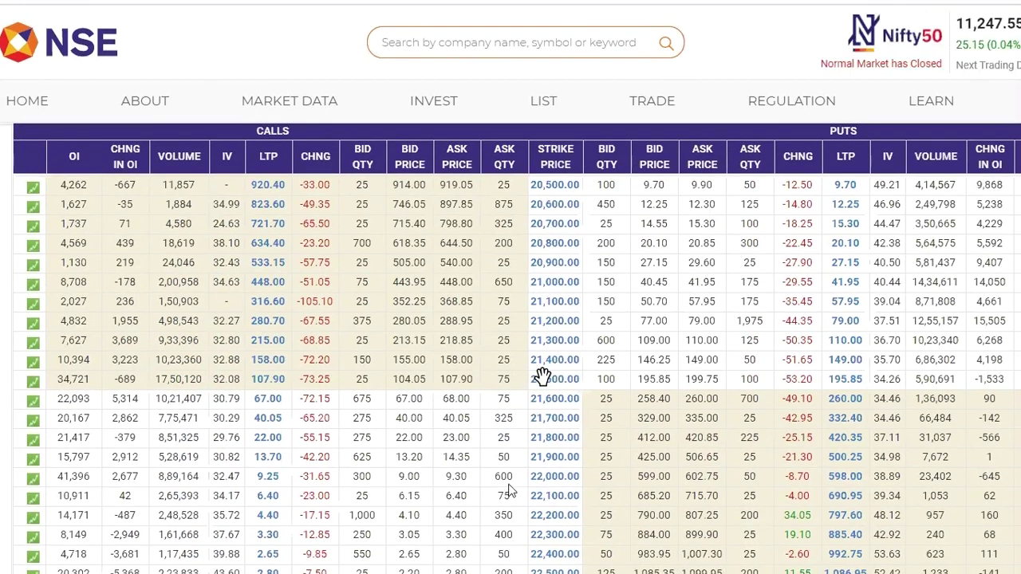
pyautogui.hscroll(-2, 542, 375)
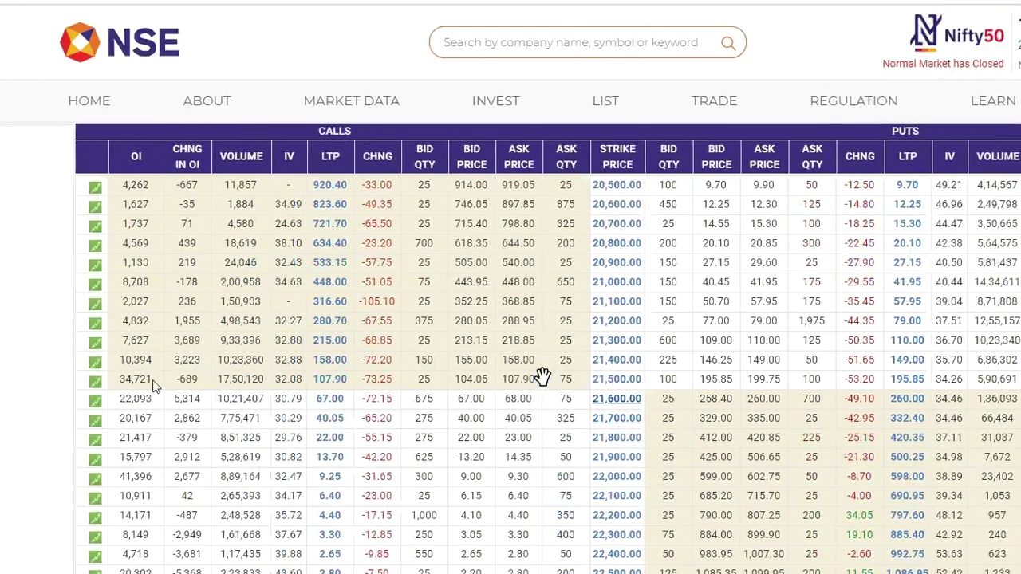
pyautogui.hscroll(-2, 542, 376)
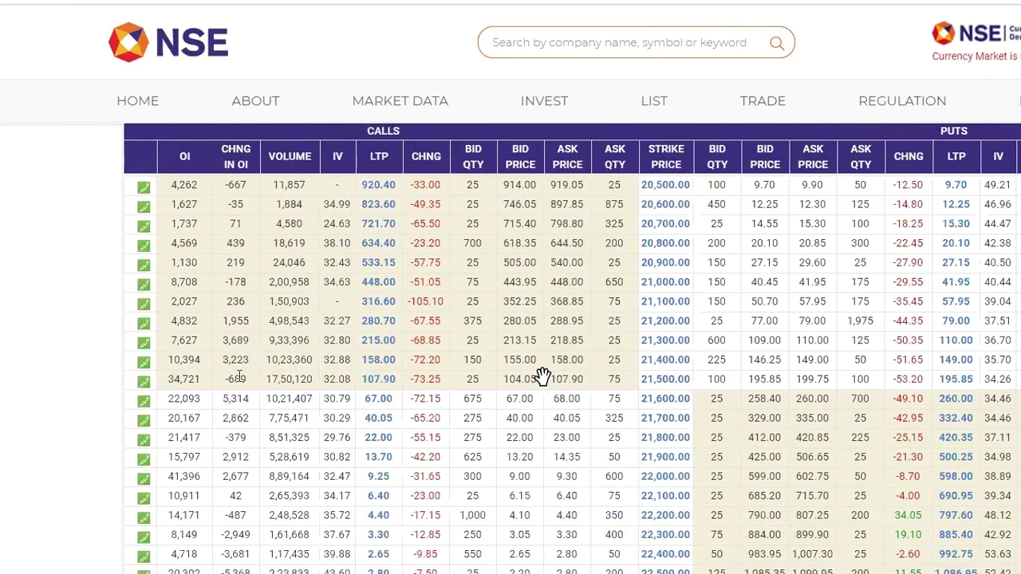
pyautogui.hscroll(3, 239, 376)
pyautogui.hscroll(2, 360, 399)
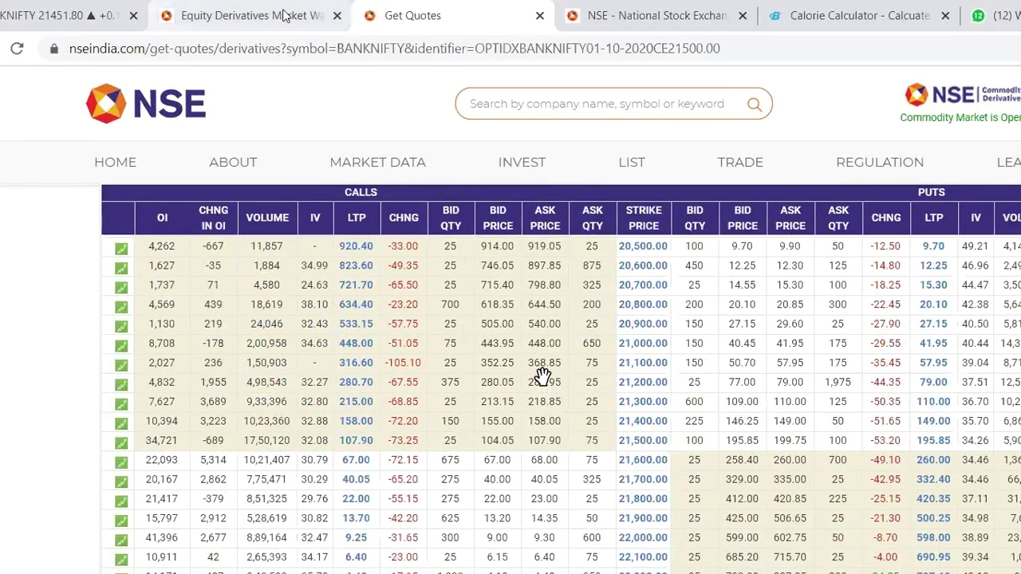
# - Switch to the BANKNIFTY chart in TradingView and examine the latest 5-minute candles around 21500, the weekly line and the virgin CPR
pyautogui.click(283, 16)
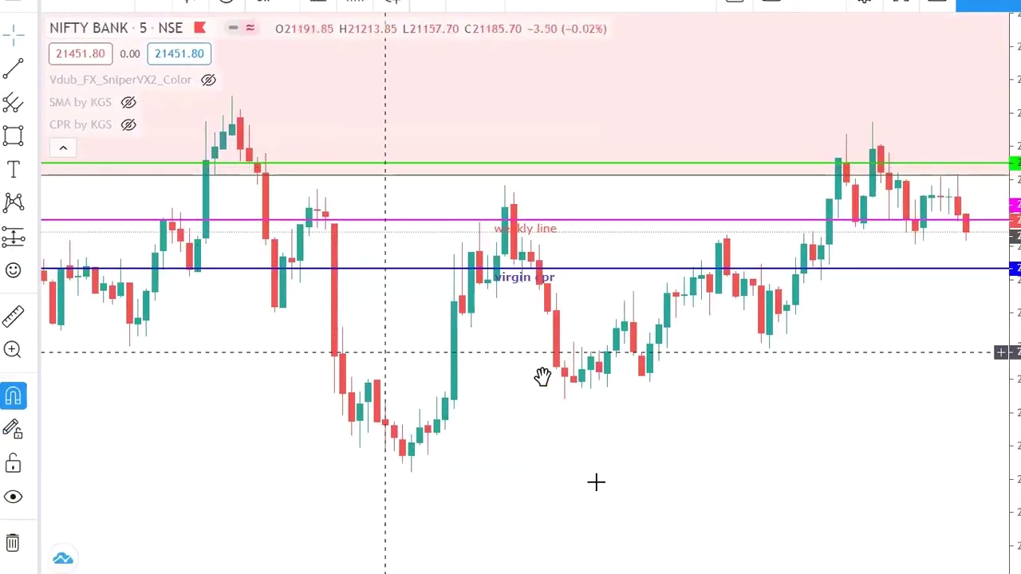
pyautogui.hscroll(2, 542, 376)
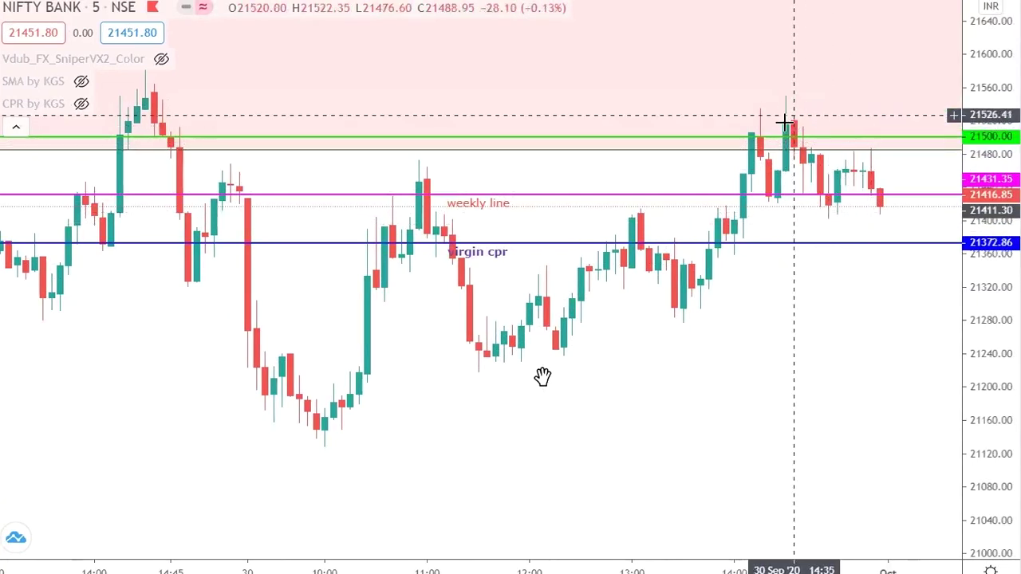
pyautogui.moveTo(838, 316); pyautogui.dragTo(767, 330)
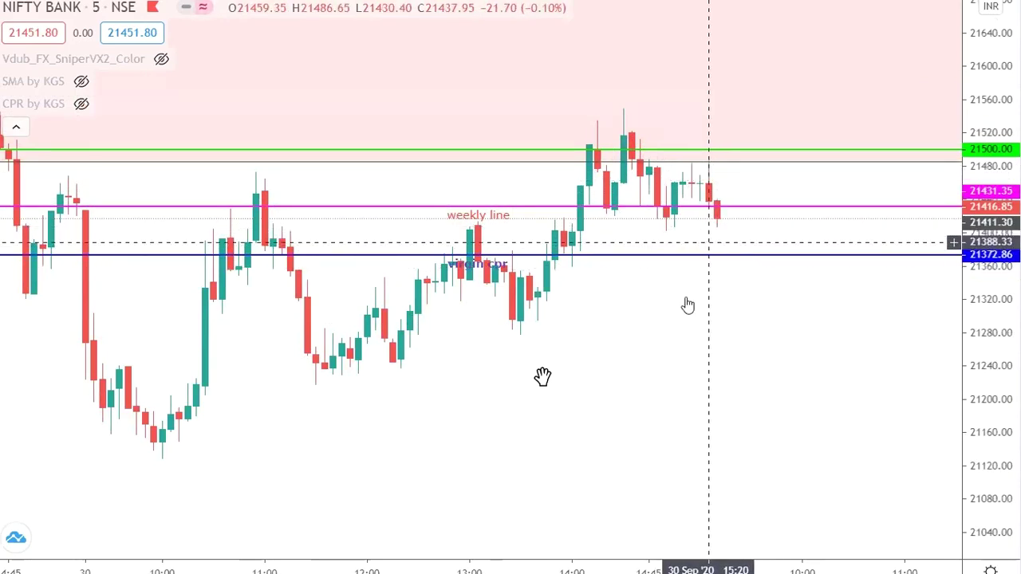
pyautogui.moveTo(542, 377)
pyautogui.mouseDown()
pyautogui.moveTo(606, 372)
pyautogui.moveTo(542, 377)
pyautogui.mouseUp()
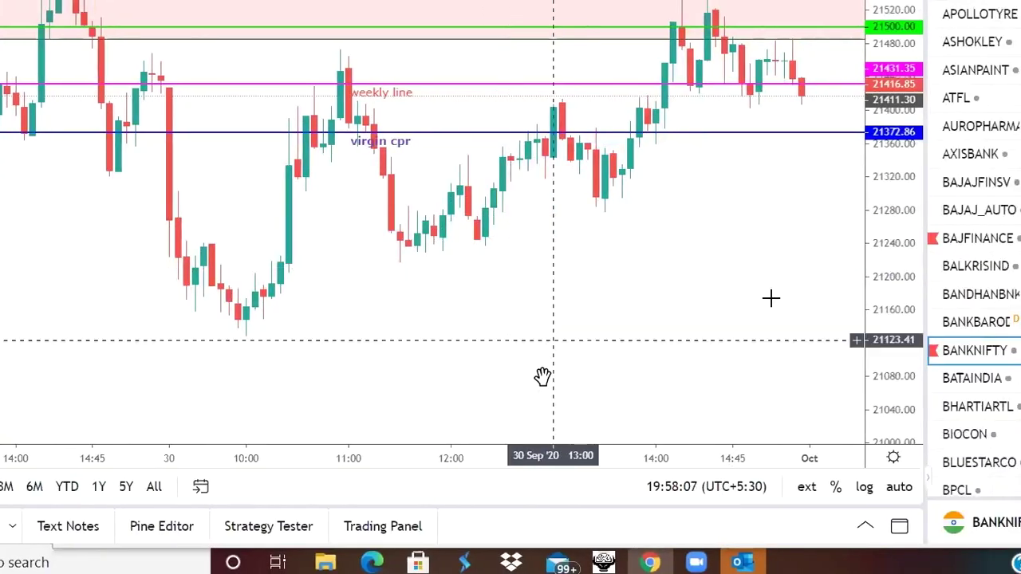
pyautogui.hscroll(3, 542, 376)
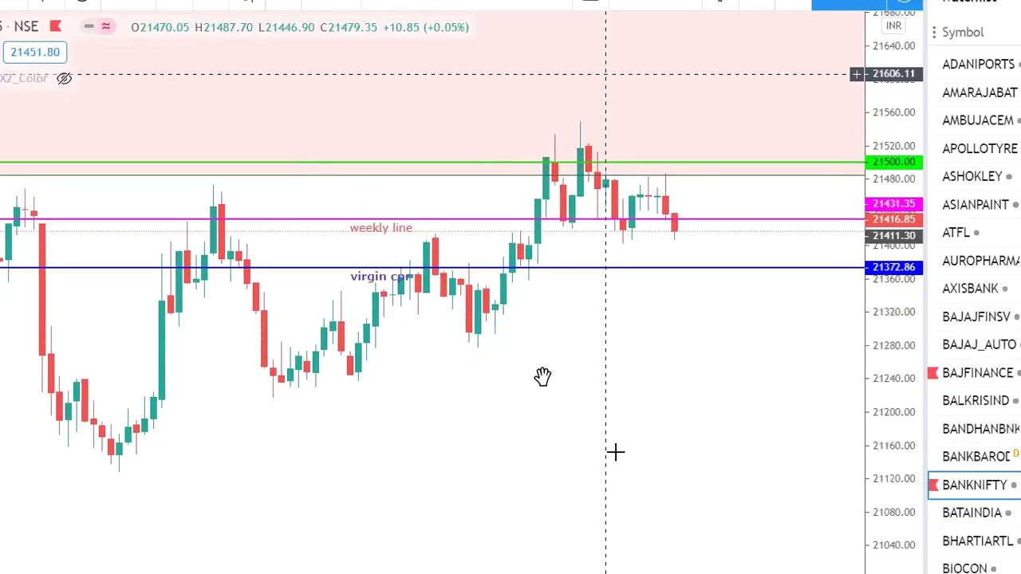
pyautogui.hscroll(-5, 583, 423)
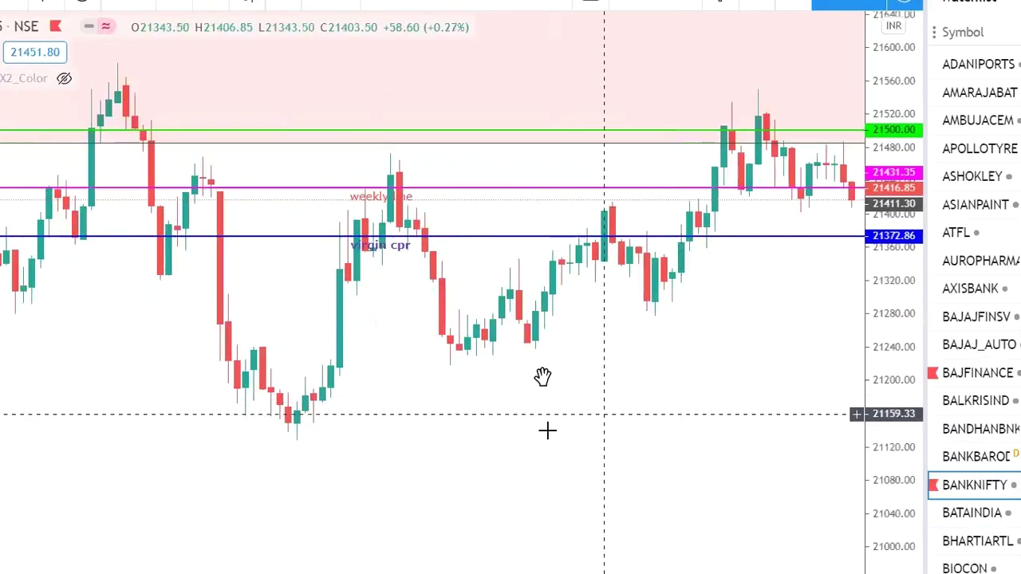
pyautogui.hscroll(3, 542, 375)
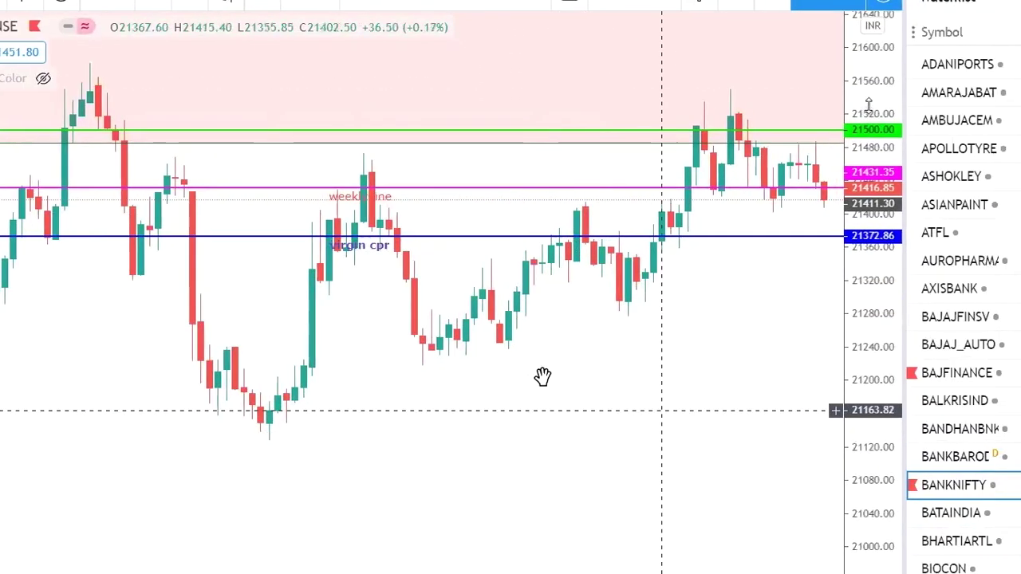
pyautogui.moveTo(861, 254); pyautogui.dragTo(697, 367)
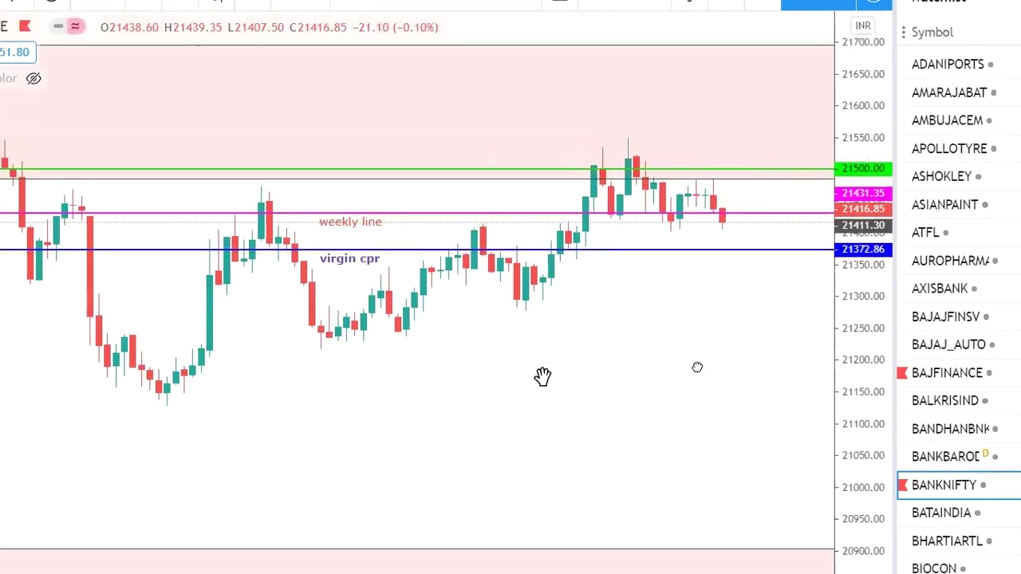
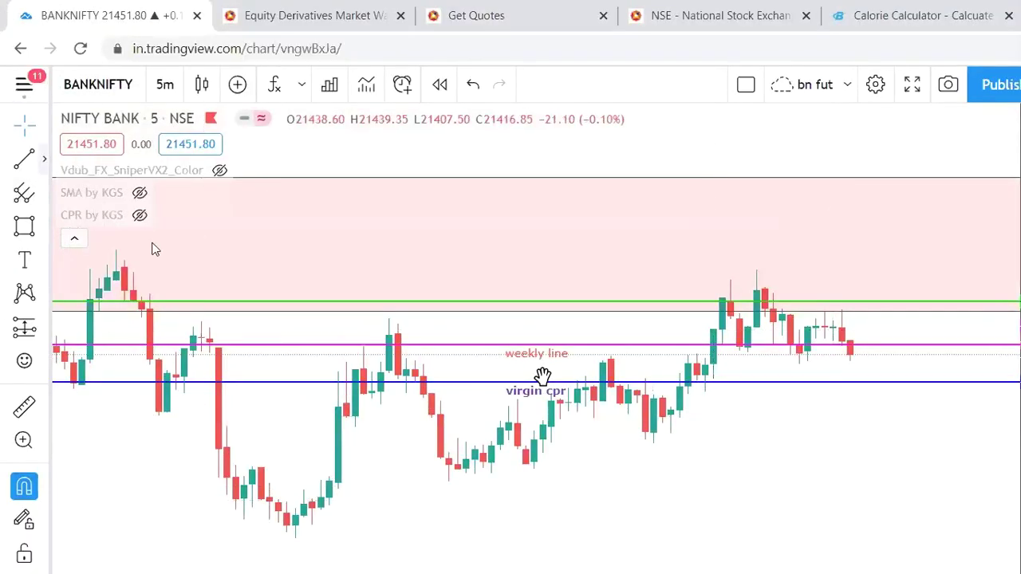
# - Draw an extended line under the rising lows from the 30 Sep 10:00 low to the 13:30 low
pyautogui.click(44, 158)
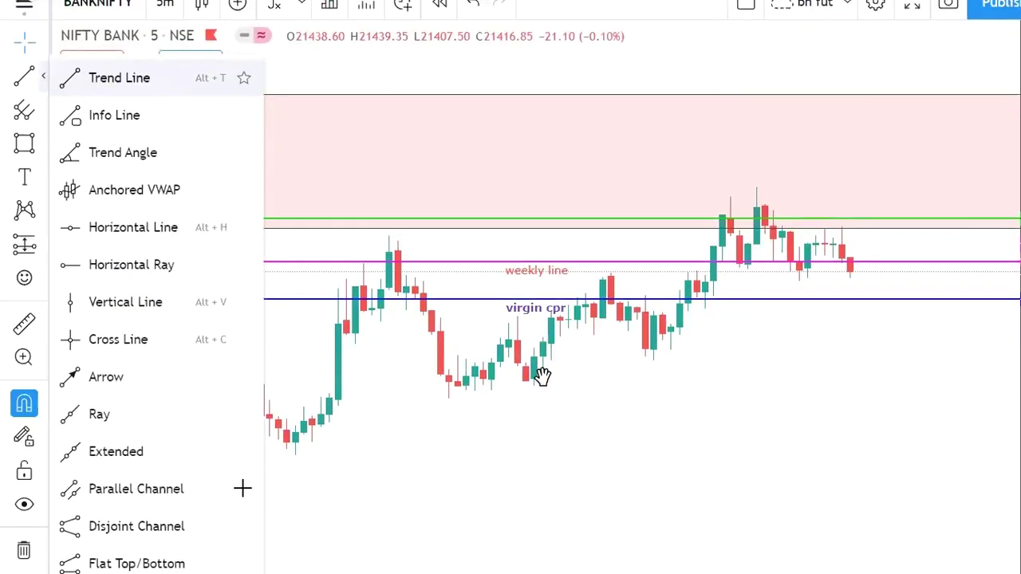
pyautogui.click(175, 254)
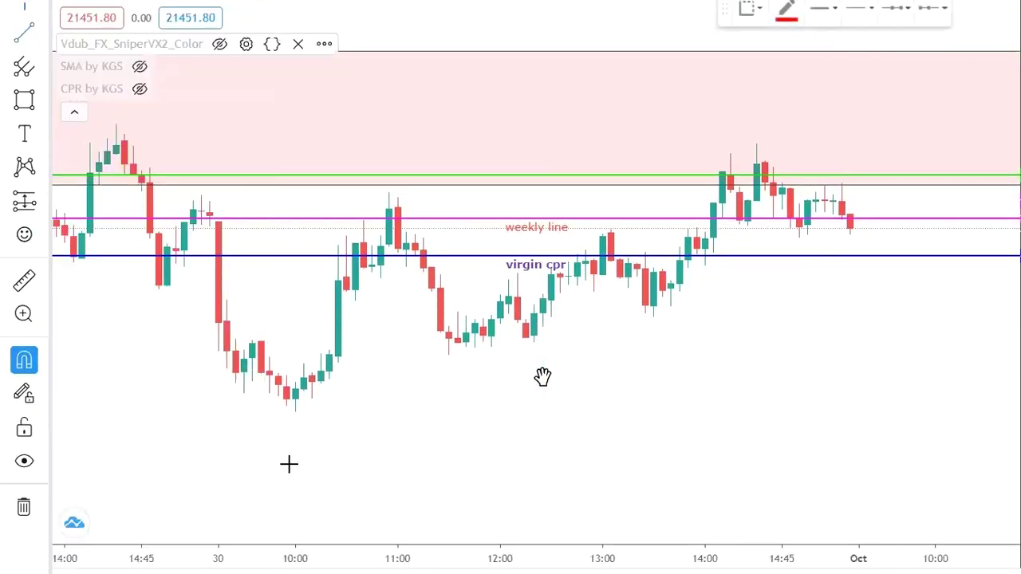
pyautogui.click(296, 411)
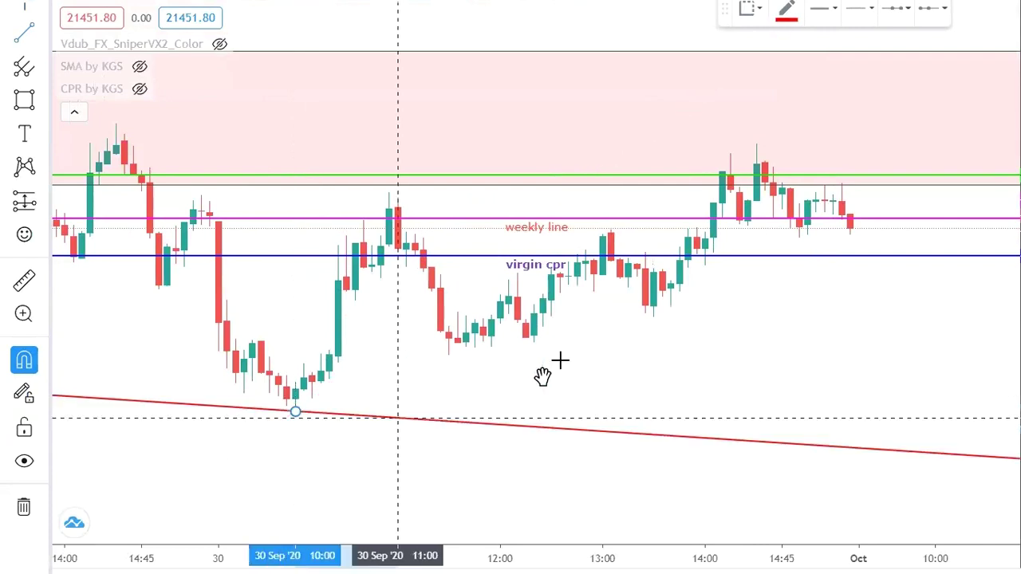
pyautogui.click(653, 317)
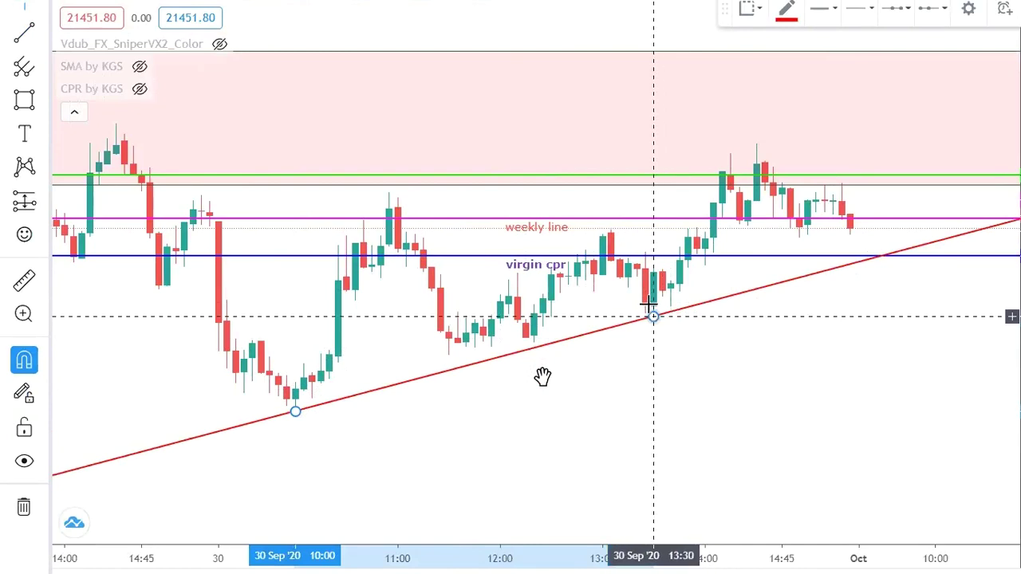
# - Adjust the rising support line's anchors to the 09:55 candle's low and the bottom of the 13:30 candle's body
pyautogui.moveTo(648, 304); pyautogui.dragTo(656, 313)
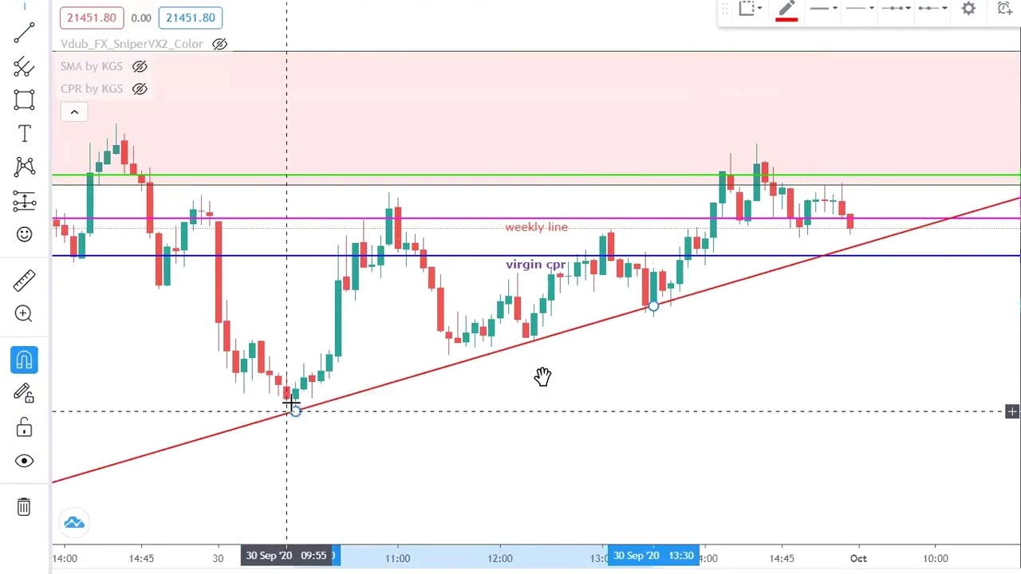
pyautogui.moveTo(292, 406); pyautogui.dragTo(302, 409)
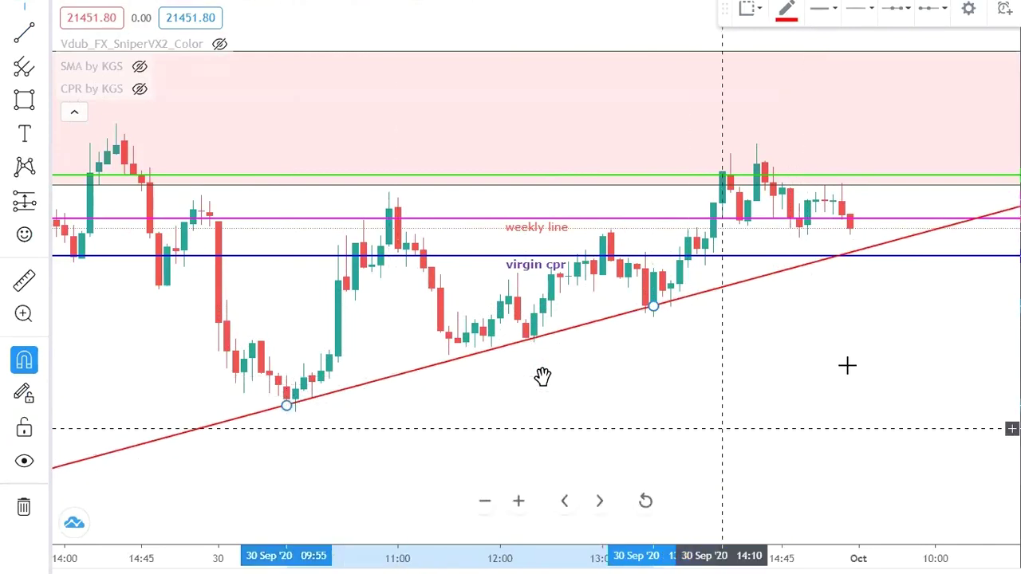
pyautogui.moveTo(697, 398); pyautogui.dragTo(646, 401)
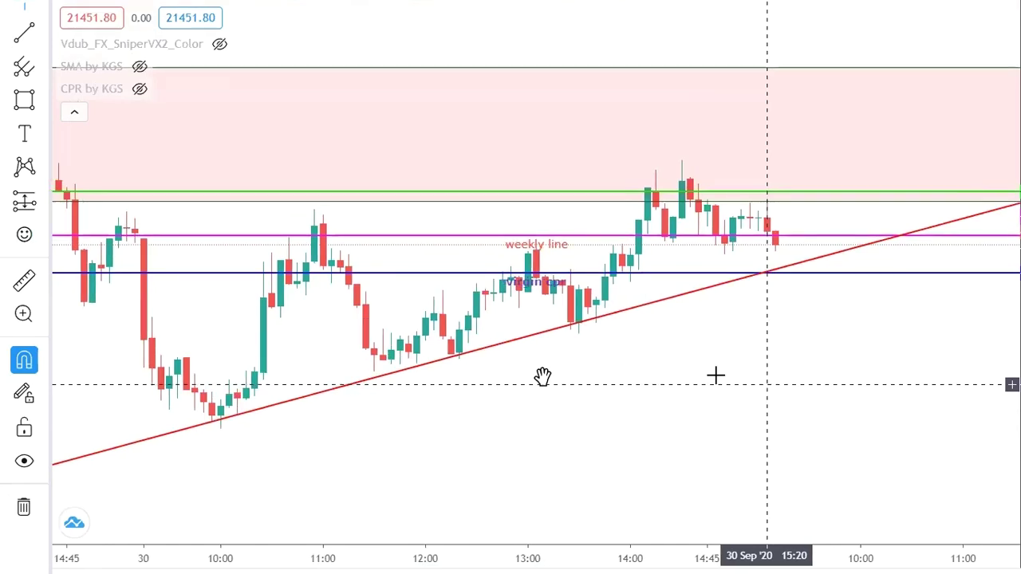
pyautogui.moveTo(254, 392); pyautogui.dragTo(314, 370)
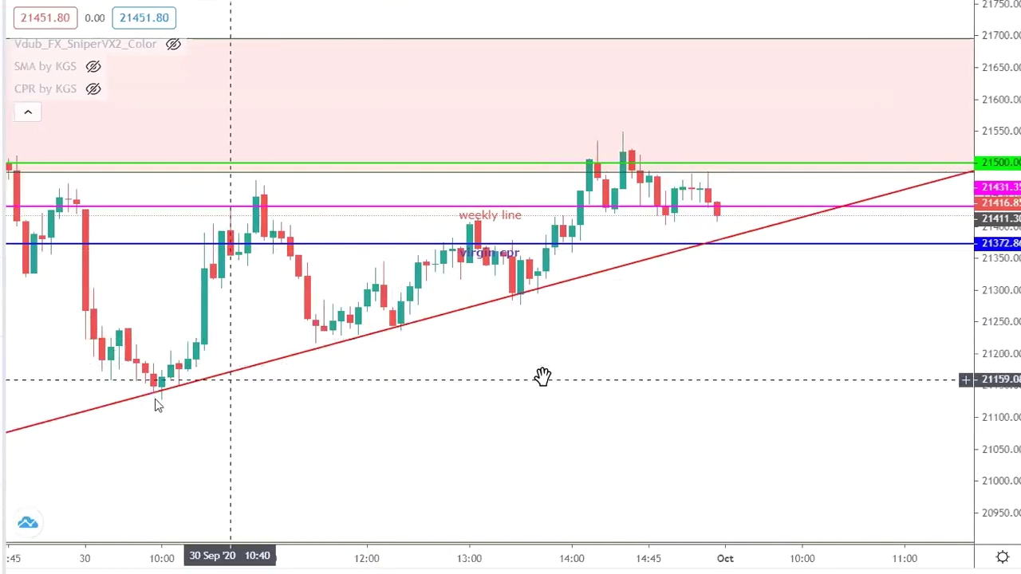
# - Re-anchor the rising support line to the 30 Sep 10:00 candle's low and the 12:20 candle's low
pyautogui.moveTo(167, 407); pyautogui.dragTo(175, 413)
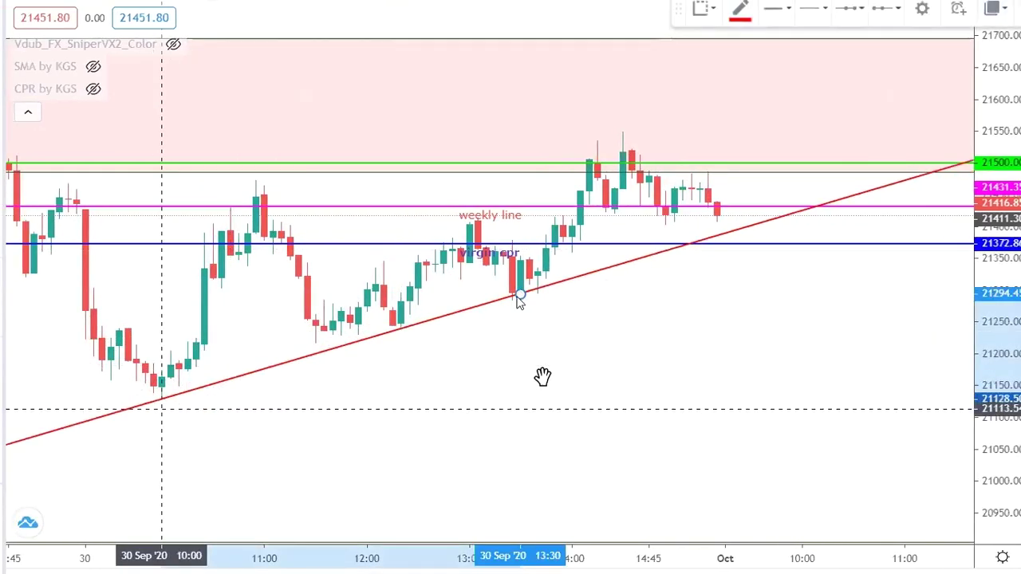
pyautogui.moveTo(514, 296); pyautogui.dragTo(401, 345)
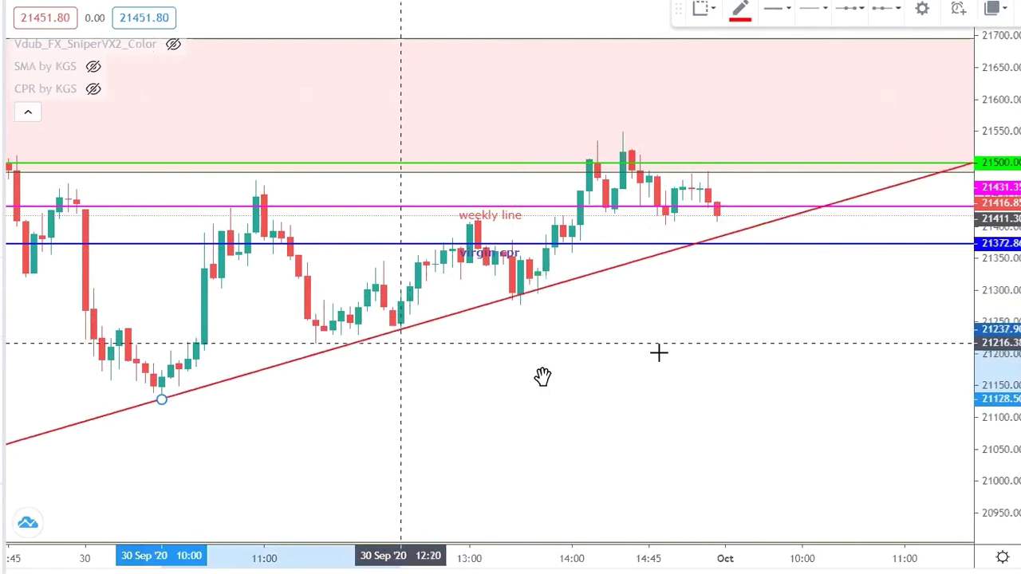
pyautogui.click(638, 419)
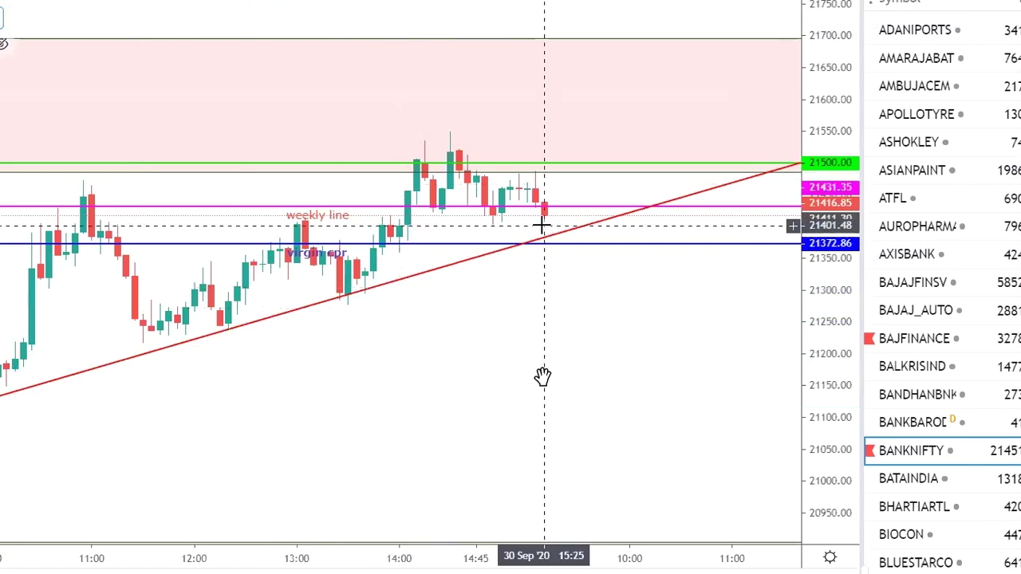
# - Delete the rising support line from the BANKNIFTY chart
pyautogui.click(444, 276)
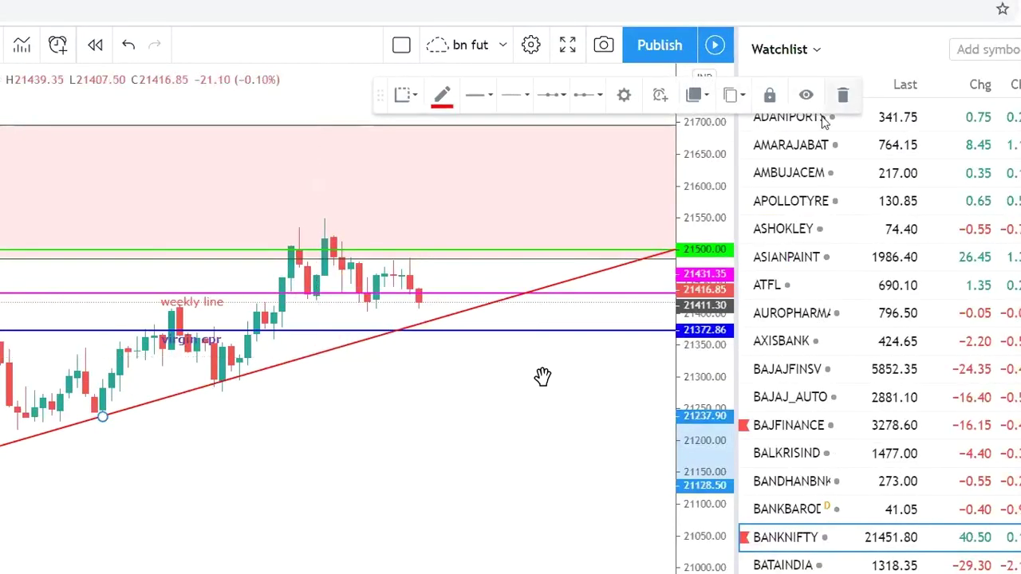
pyautogui.press('Delete')
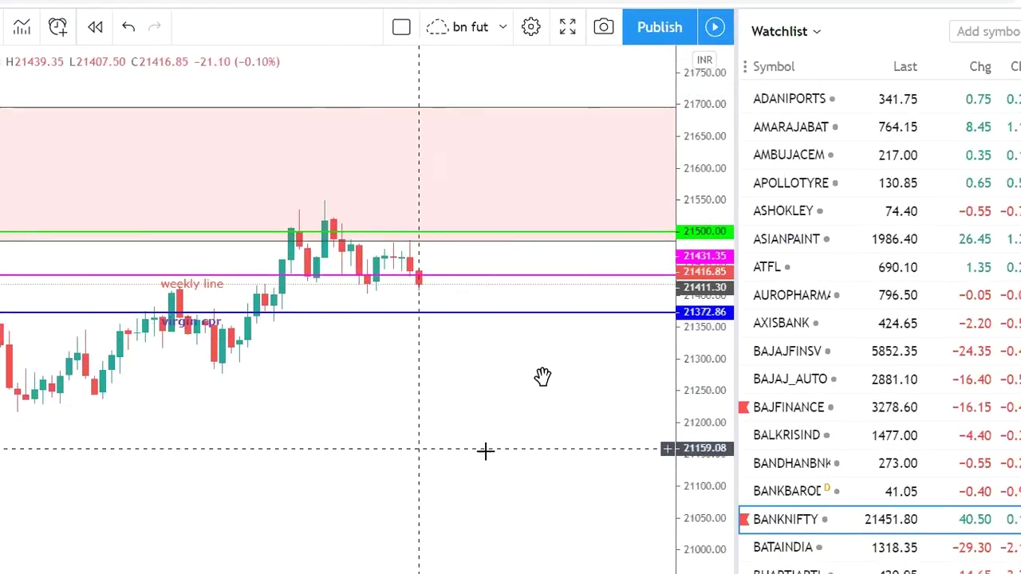
# - Examine the BANKNIFTY candles before 30 Sep against the 21500, weekly and virgin CPR lines, going back to the earlier fall
pyautogui.hscroll(-3, 486, 451)
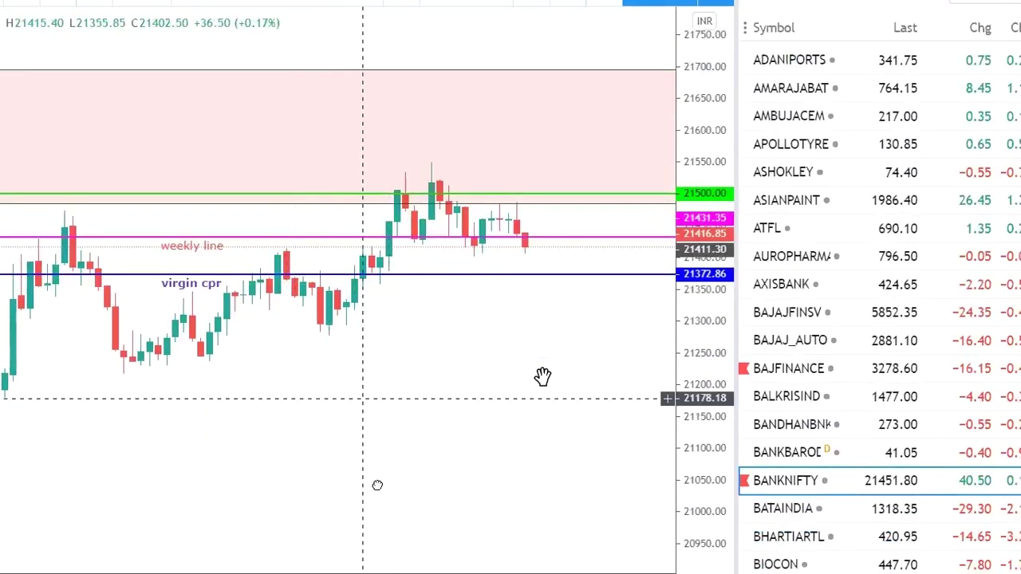
pyautogui.moveTo(378, 570); pyautogui.dragTo(399, 570)
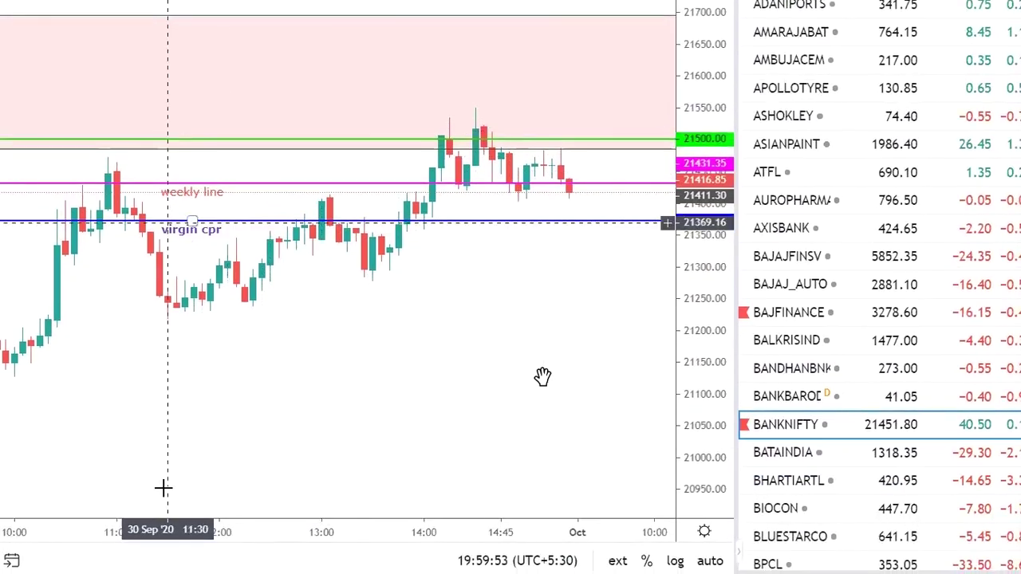
pyautogui.moveTo(138, 546)
pyautogui.click(155, 481)
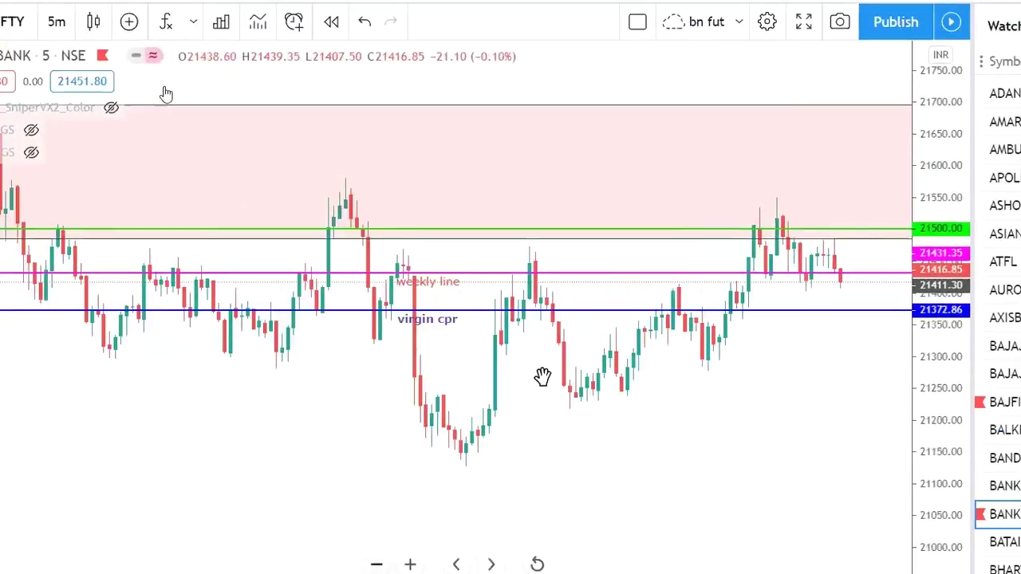
pyautogui.scroll(-3, 542, 377)
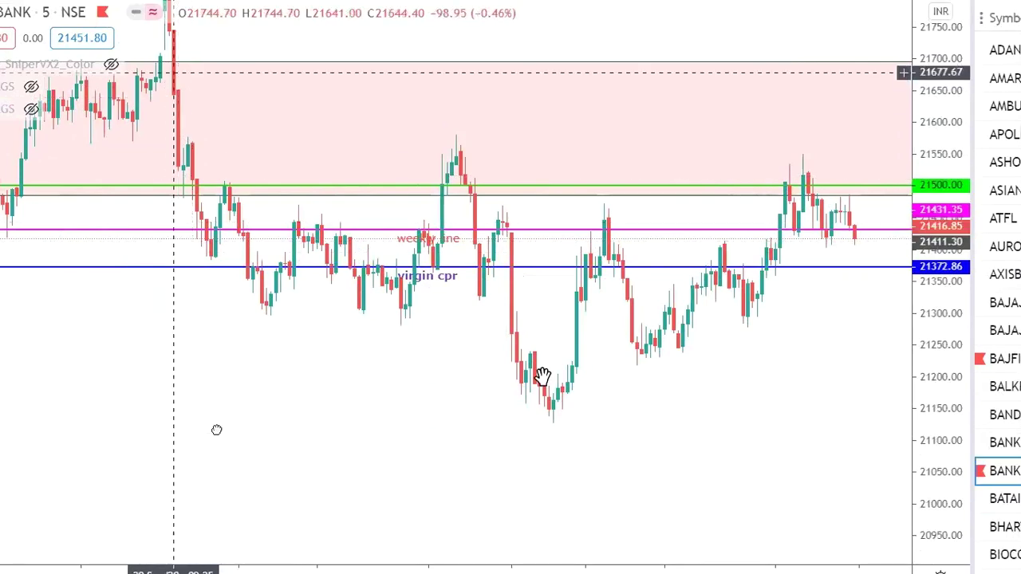
pyautogui.moveTo(401, 467); pyautogui.dragTo(658, 487)
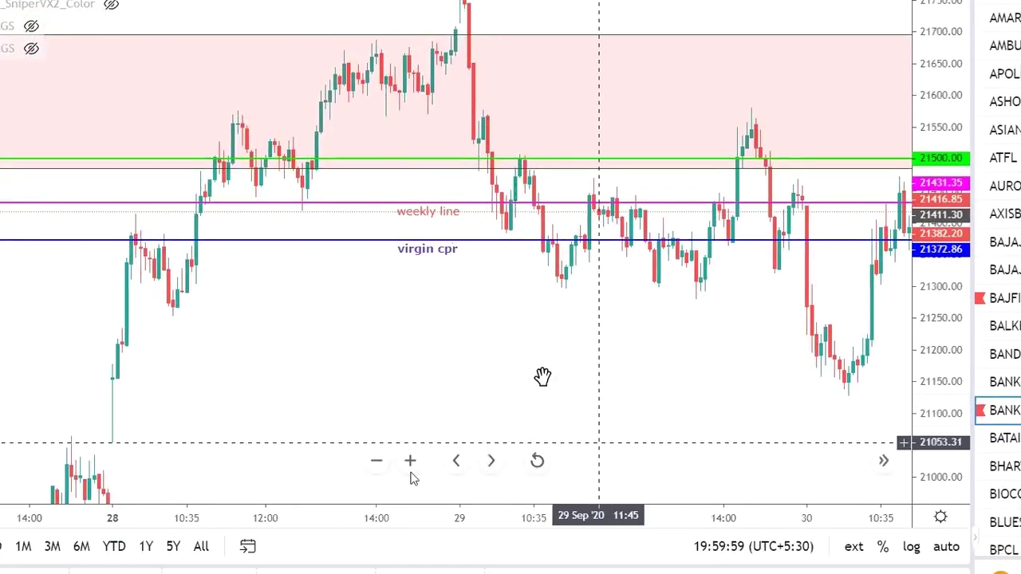
pyautogui.click(376, 463)
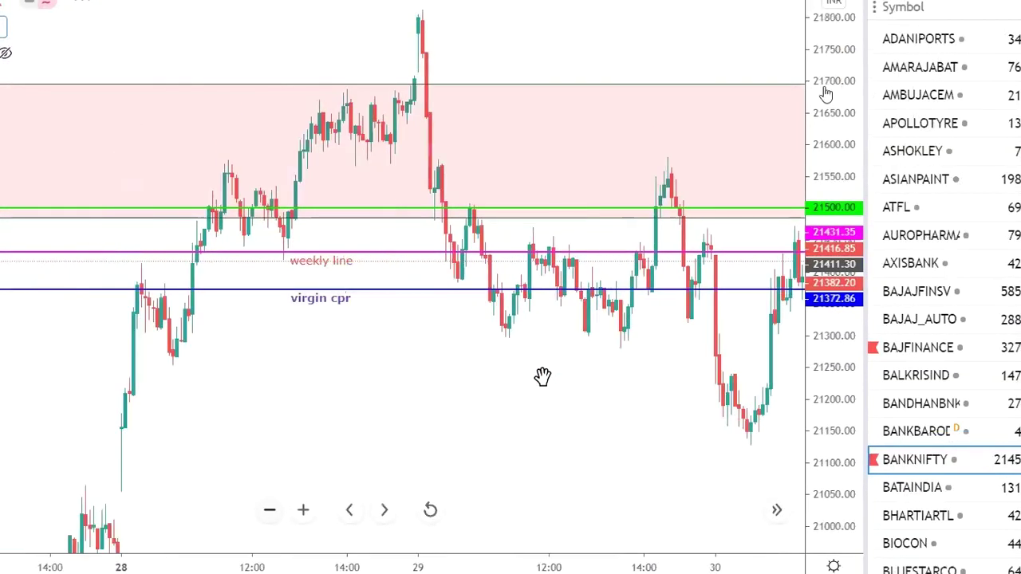
pyautogui.scroll(-3, 542, 376)
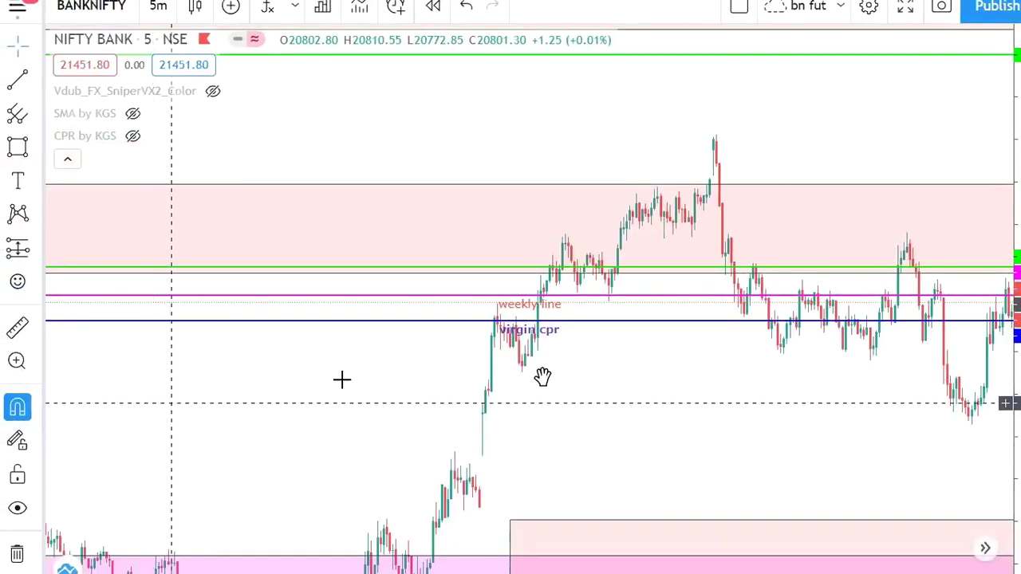
pyautogui.hscroll(-10, 542, 376)
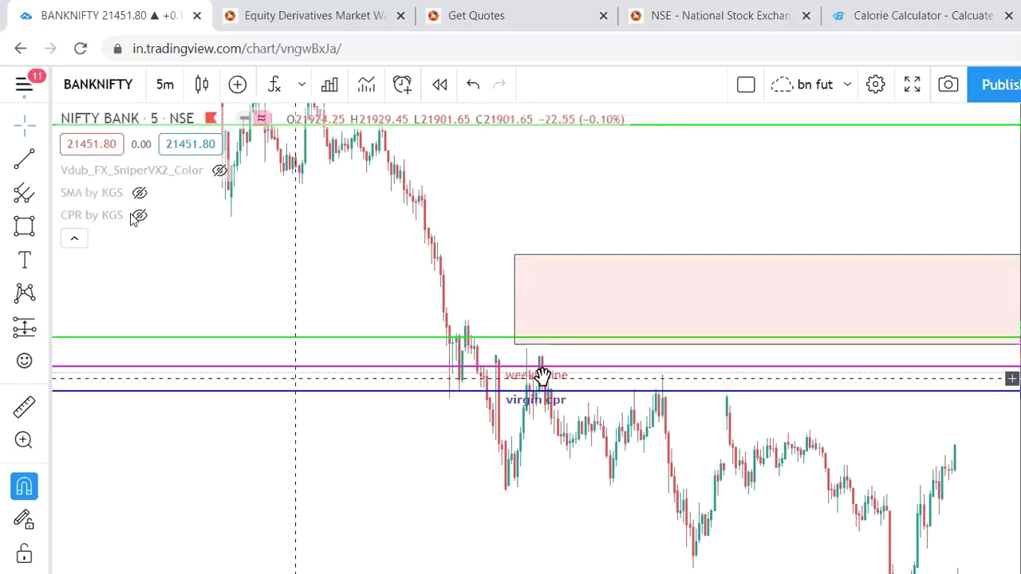
# - Show the CPR by KGS indicator and follow its daily and weekly levels forward to the latest 30 Sep candles
pyautogui.click(166, 215)
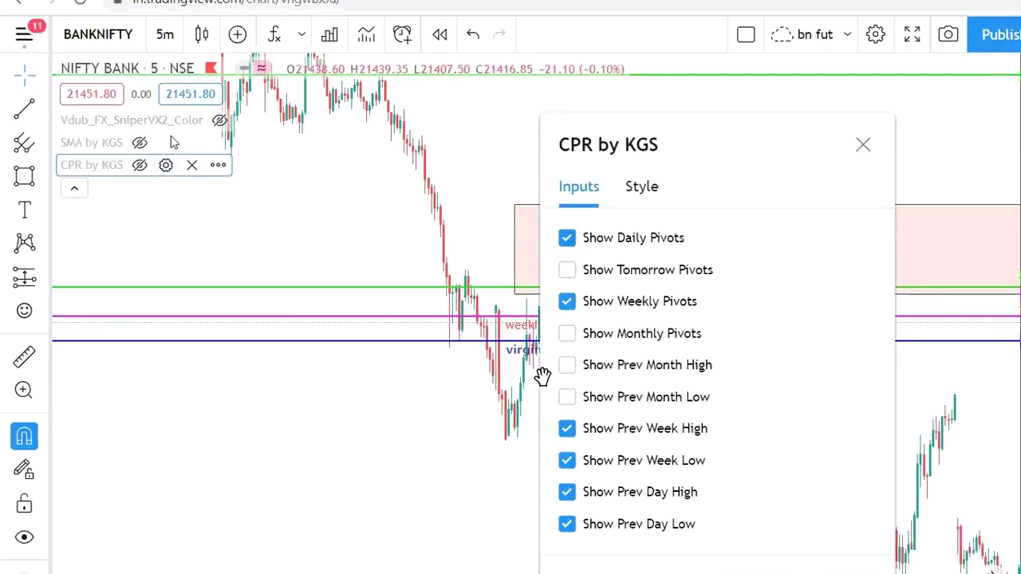
pyautogui.press('Escape')
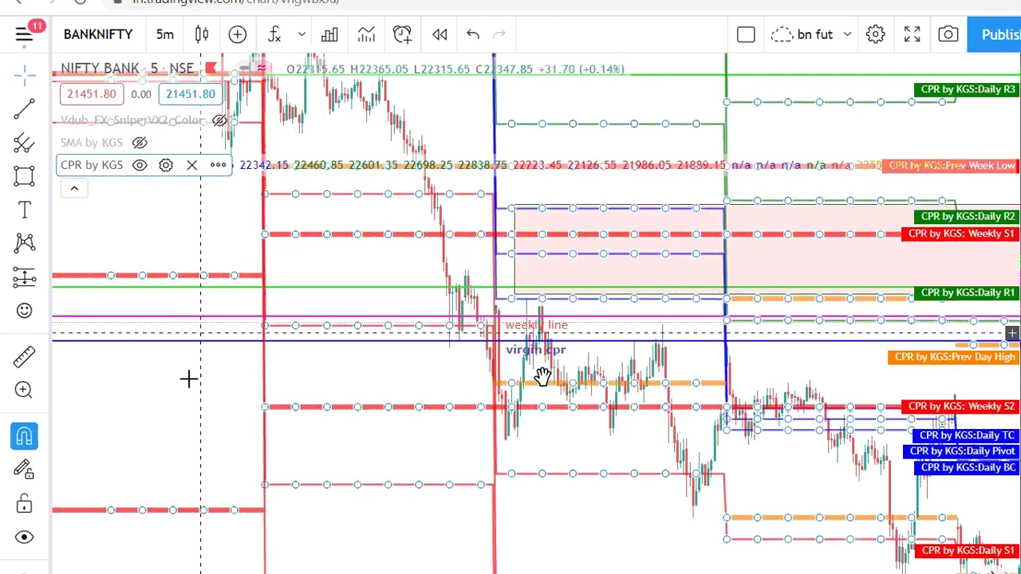
pyautogui.moveTo(767, 342); pyautogui.dragTo(548, 307)
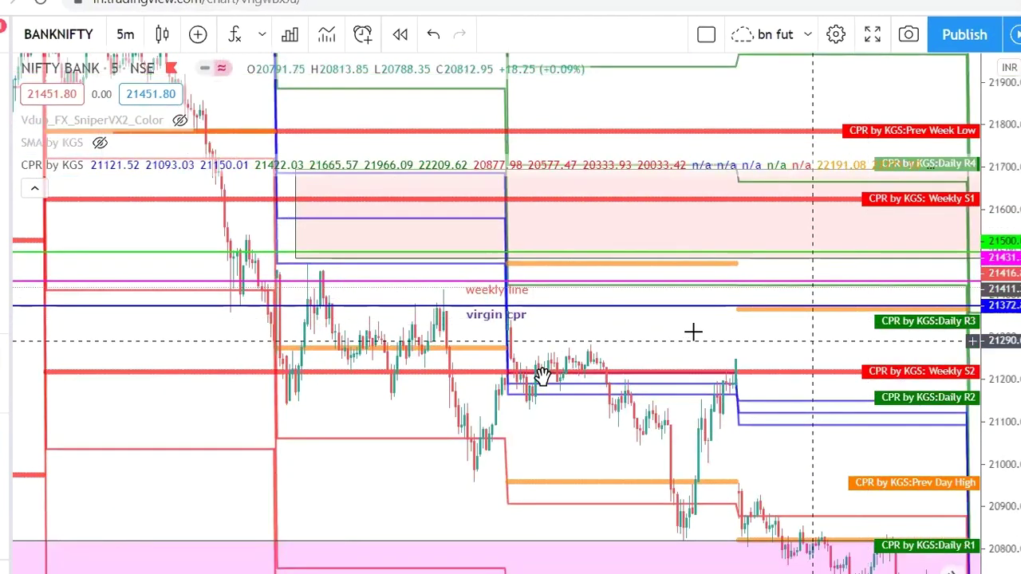
pyautogui.hscroll(6, 692, 330)
pyautogui.hscroll(4, 614, 347)
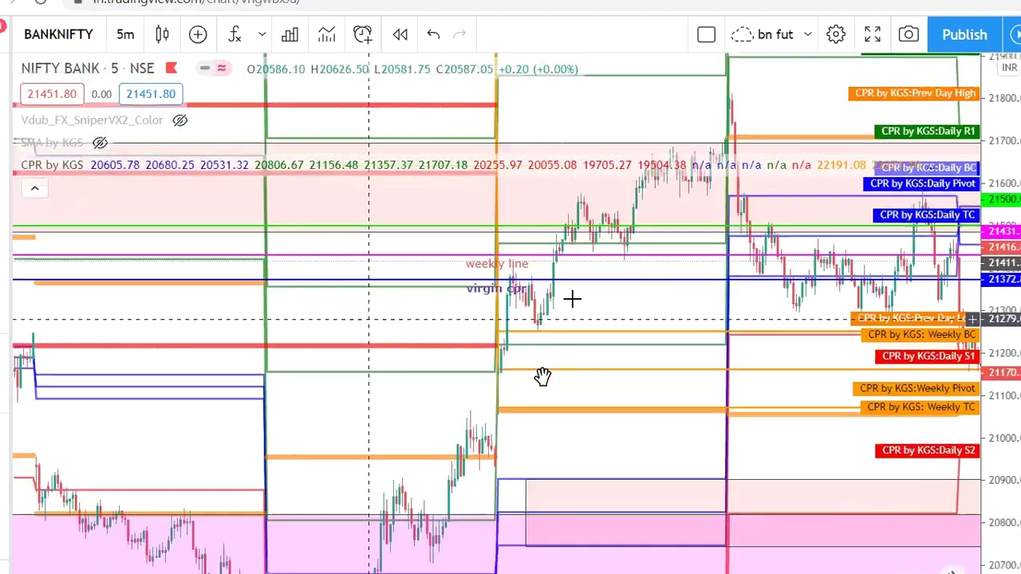
pyautogui.hscroll(1, 572, 299)
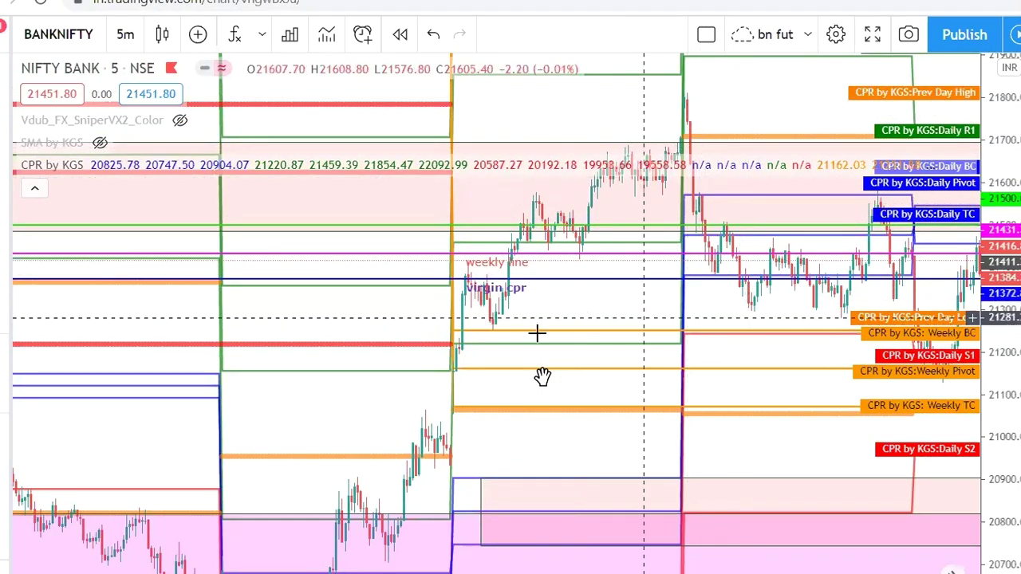
pyautogui.hscroll(5, 596, 355)
pyautogui.hscroll(3, 596, 354)
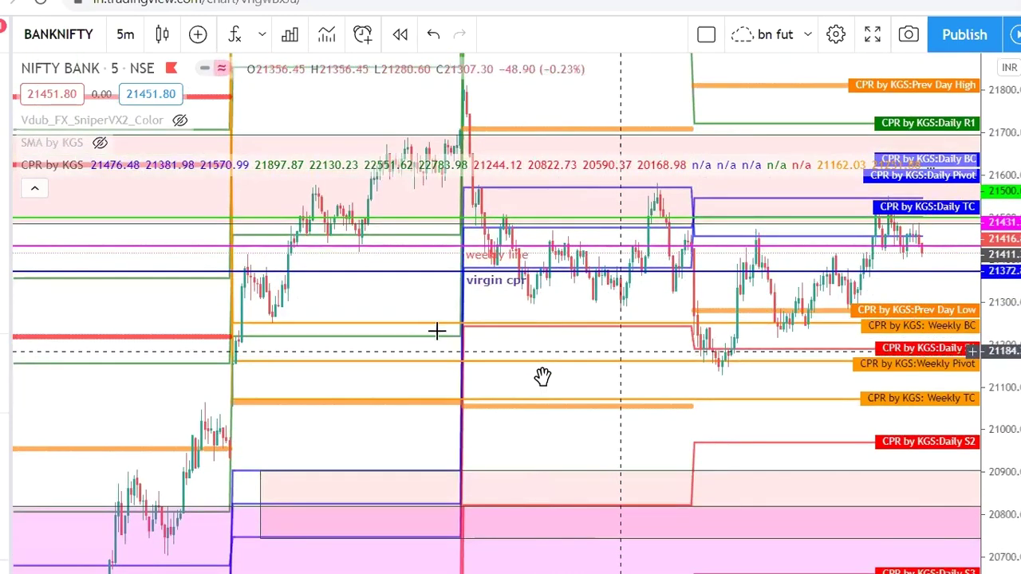
pyautogui.hscroll(6, 621, 341)
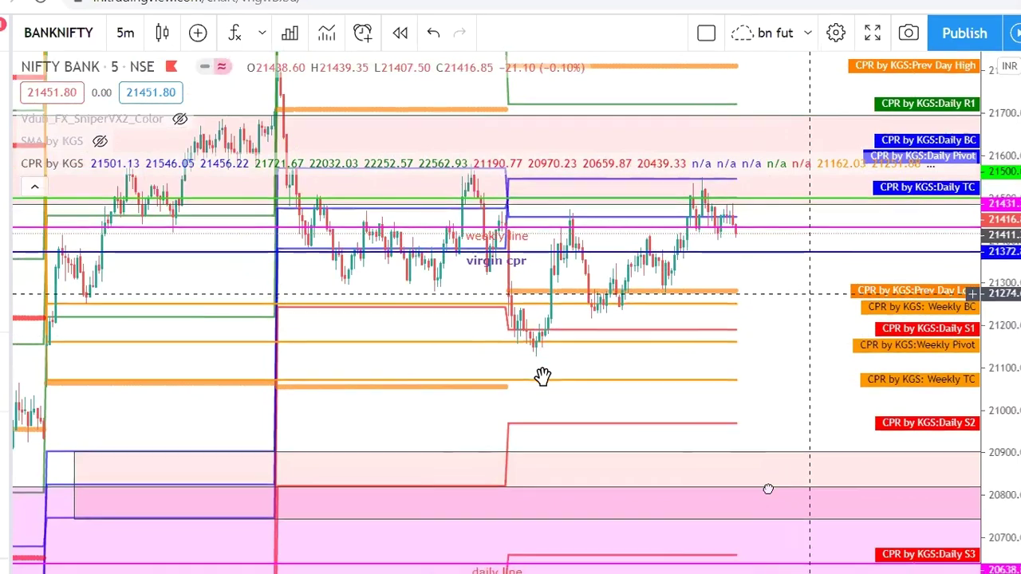
# - Examine the resistance levels above price, from daily R1 and the previous day high up to 22000 and the previous week high
pyautogui.scroll(5, 748, 319)
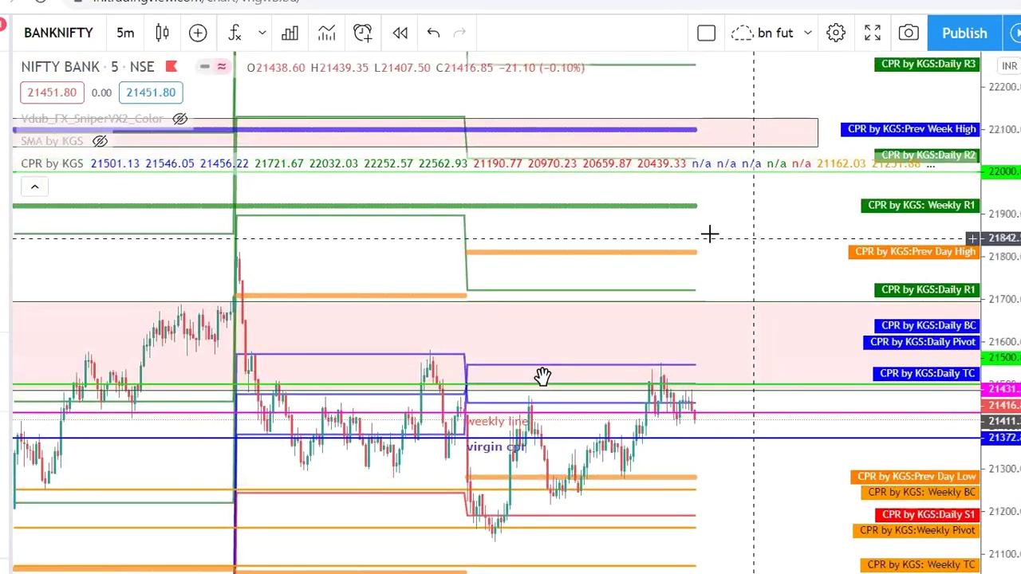
pyautogui.scroll(2, 720, 214)
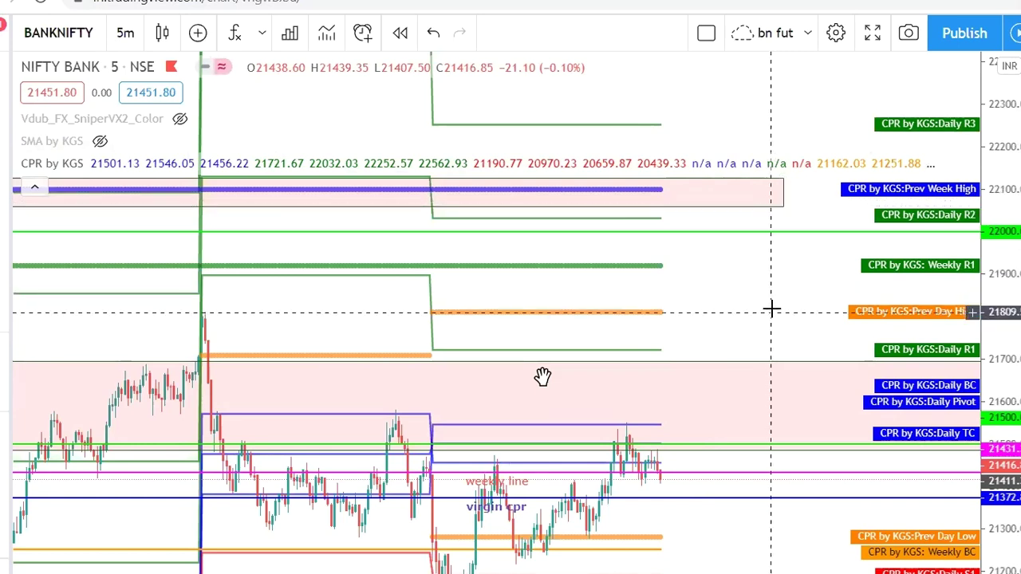
pyautogui.click(747, 212)
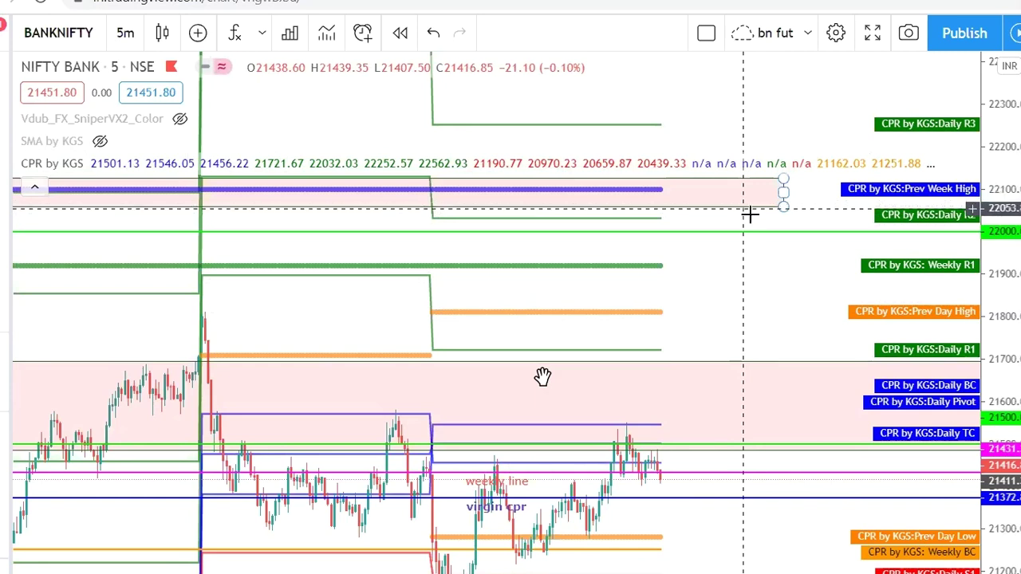
pyautogui.click(819, 343)
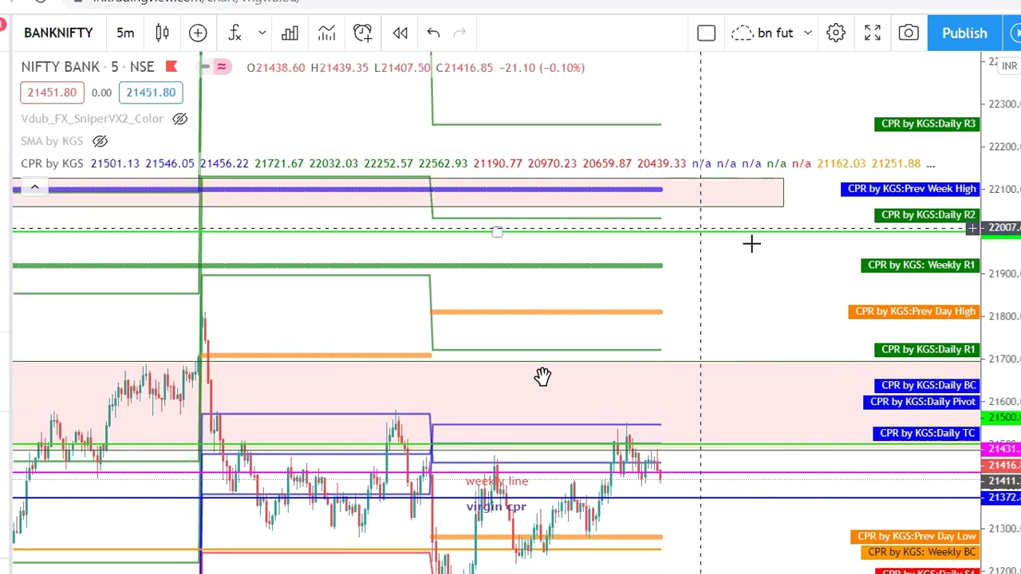
pyautogui.click(677, 304)
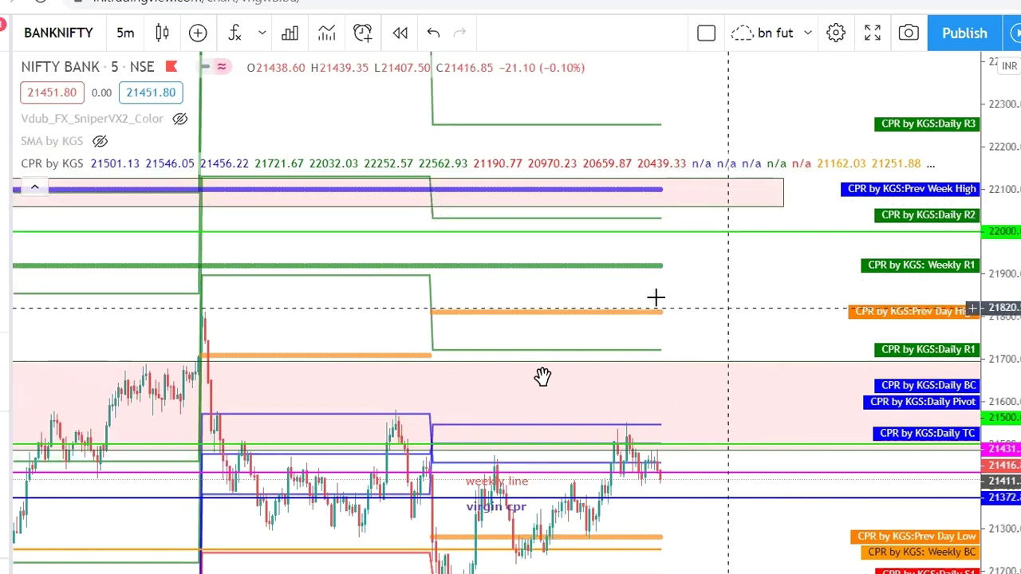
pyautogui.hscroll(3, 654, 297)
pyautogui.scroll(-2, 597, 391)
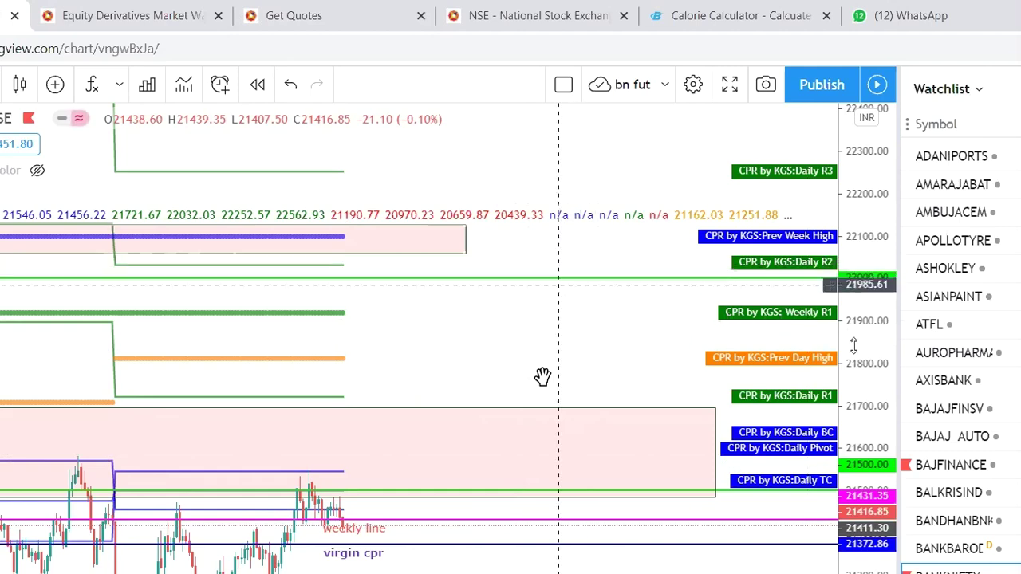
# - Compress the price scale and compare the latest candles with the CPR levels from daily R4 down to daily S2
pyautogui.moveTo(855, 443); pyautogui.dragTo(854, 499)
pyautogui.moveTo(465, 397); pyautogui.dragTo(397, 383)
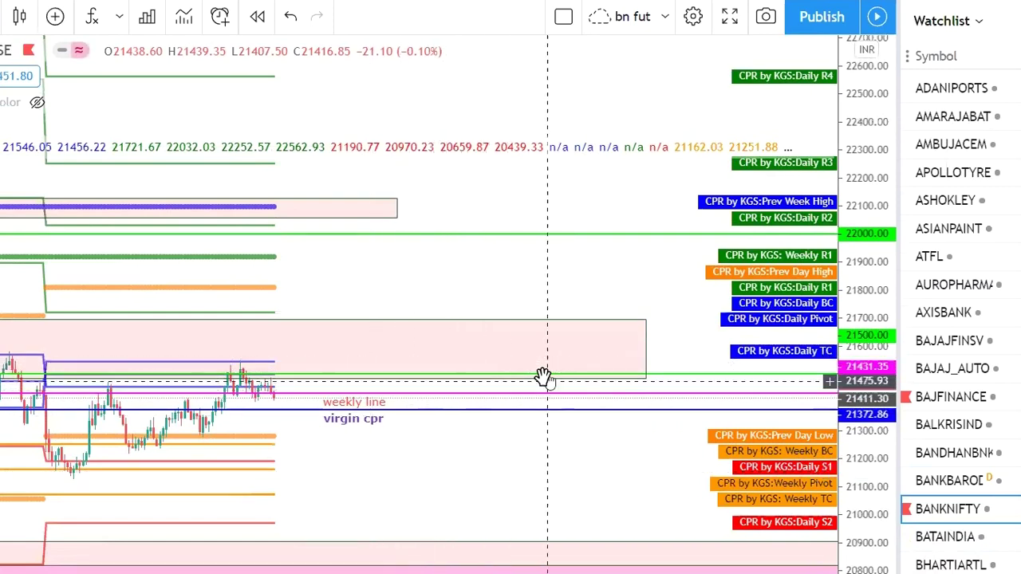
pyautogui.click(644, 378)
pyautogui.click(701, 377)
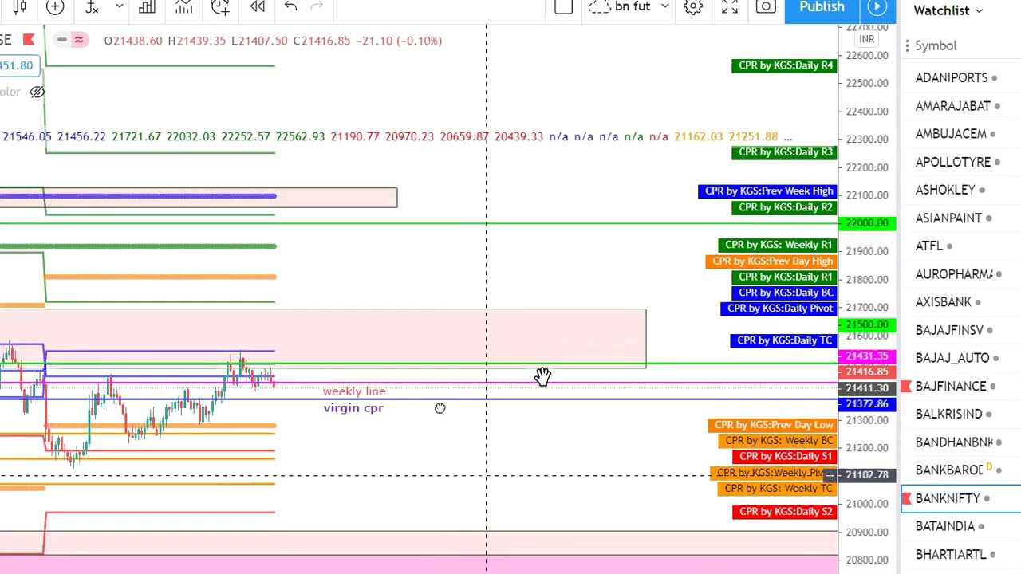
pyautogui.moveTo(405, 419); pyautogui.dragTo(346, 344)
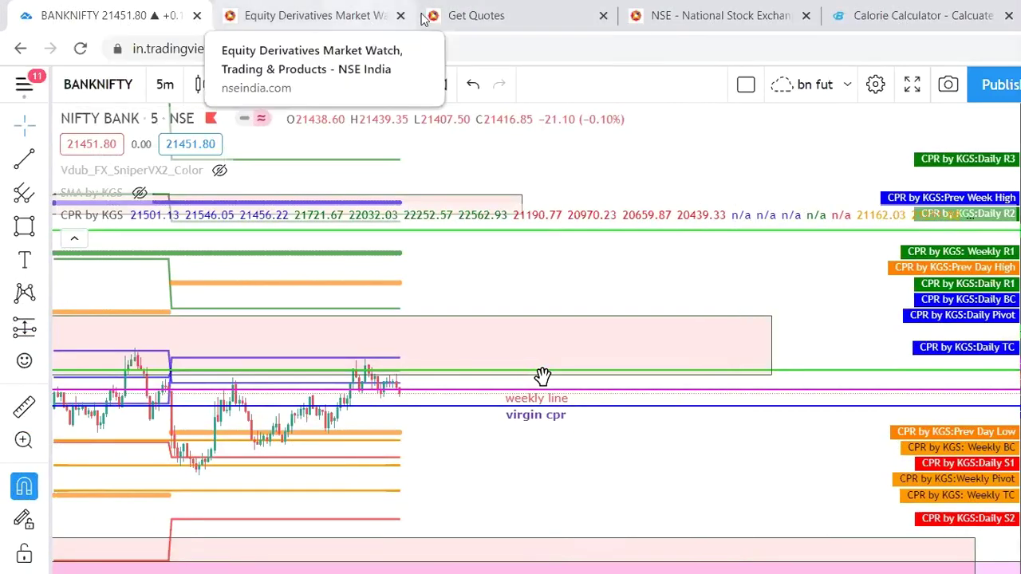
# - Switch to the NSE option chain and examine open interest and change in OI for calls and puts across the strikes
pyautogui.click(363, 16)
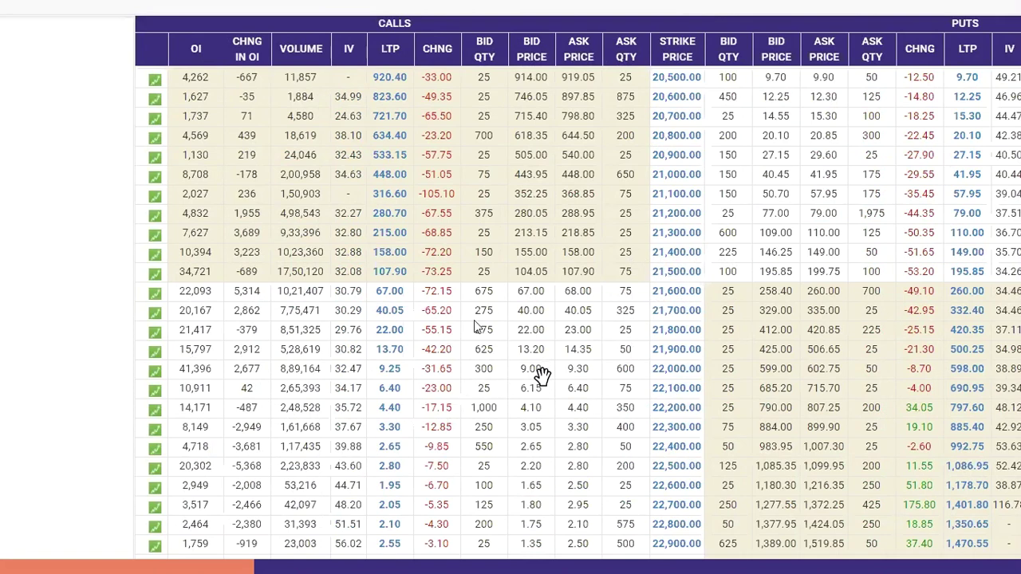
pyautogui.hscroll(3, 484, 311)
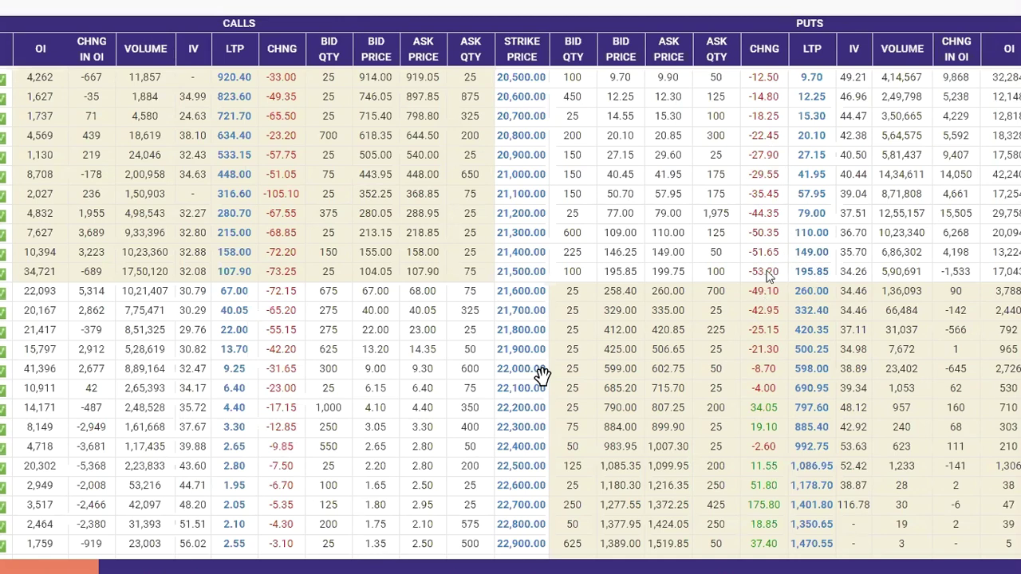
pyautogui.scroll(1, 742, 99)
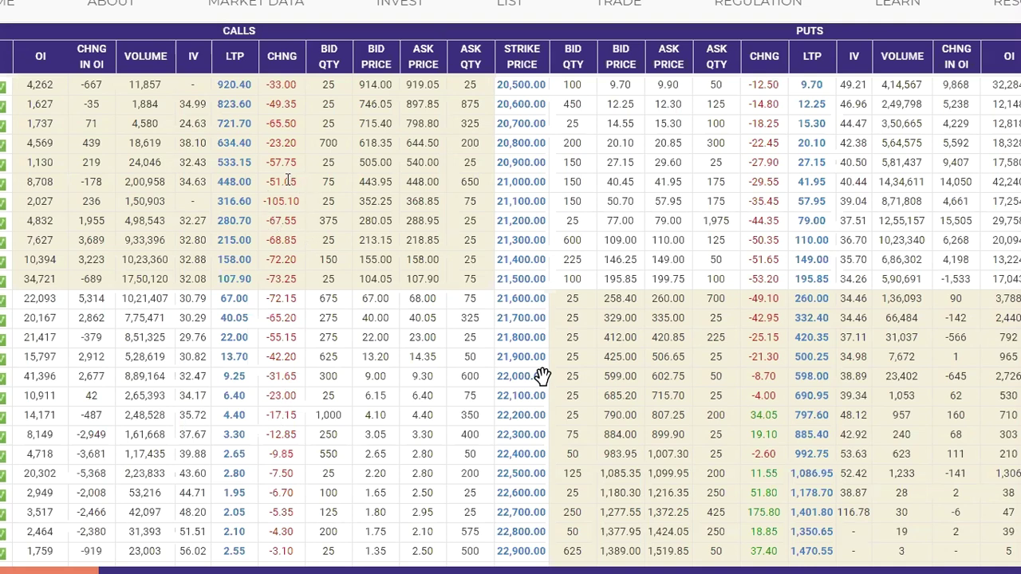
pyautogui.scroll(-1, 276, 497)
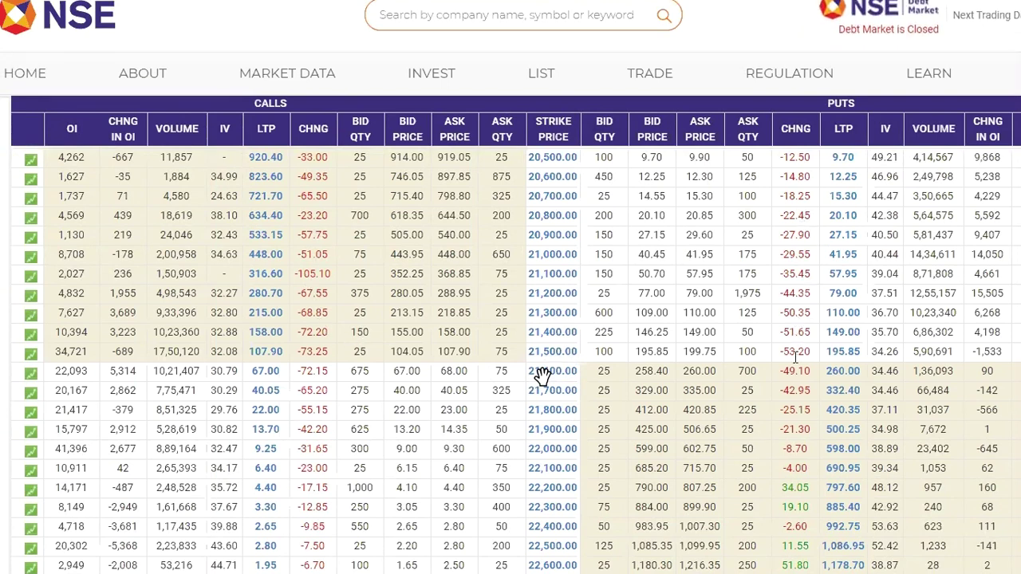
pyautogui.scroll(3, 455, 489)
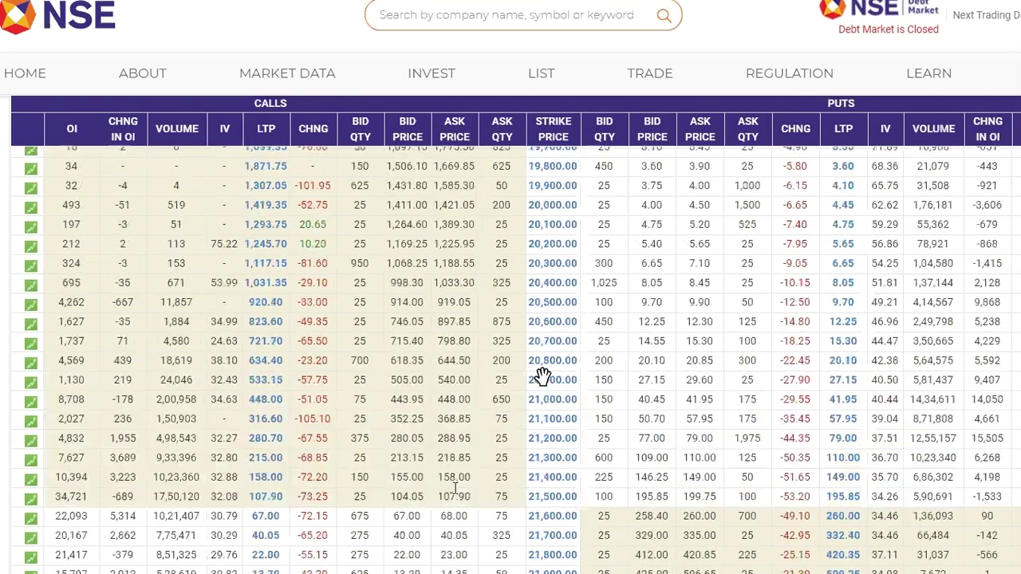
pyautogui.scroll(3, 456, 489)
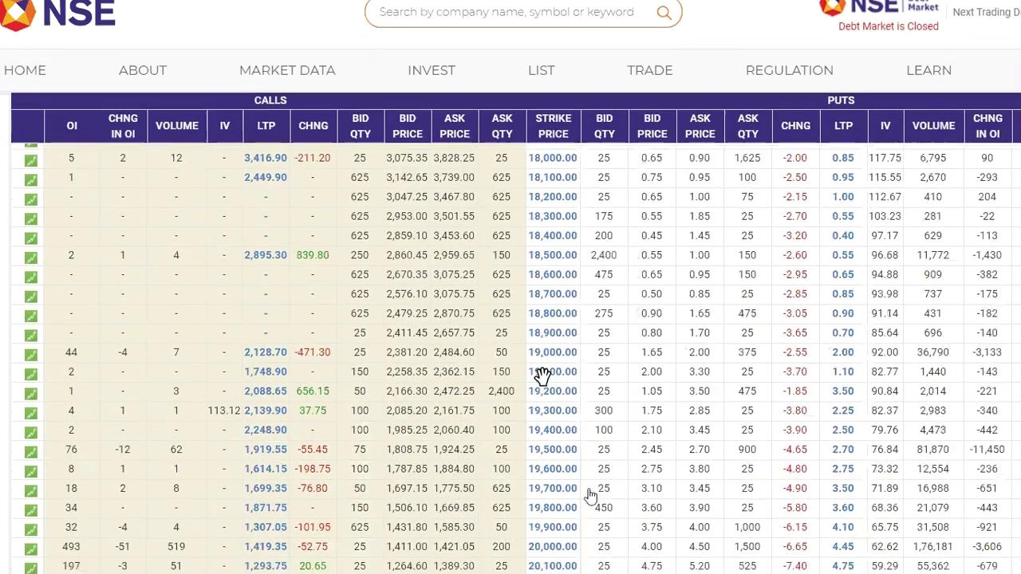
# - Examine open interest and change in OI across the BANKNIFTY option chain, from the 18,000 strike up to 23,900
pyautogui.scroll(-4, 588, 497)
pyautogui.scroll(-2, 716, 429)
pyautogui.scroll(-4, 771, 348)
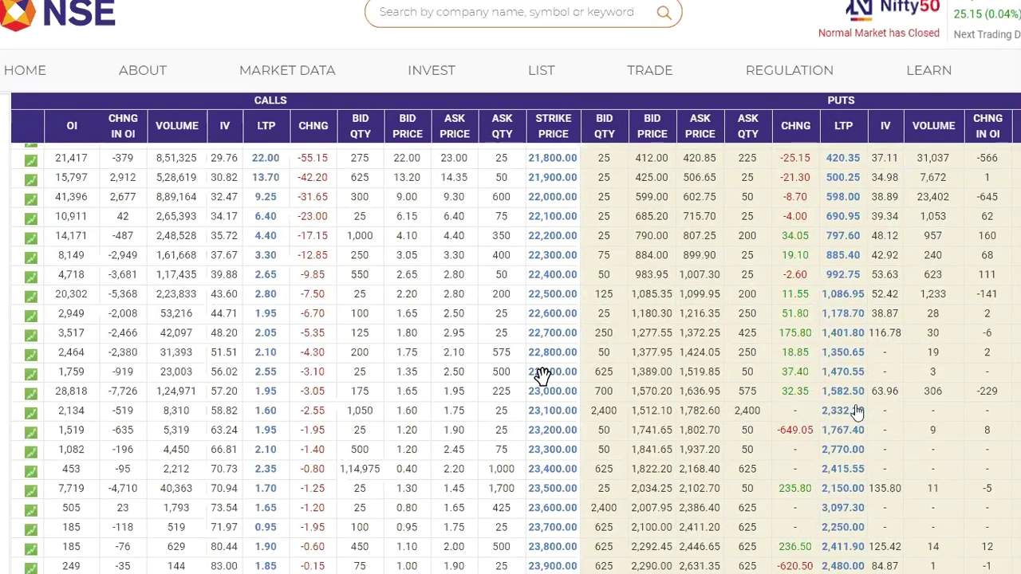
pyautogui.scroll(2, 855, 410)
pyautogui.scroll(2, 855, 405)
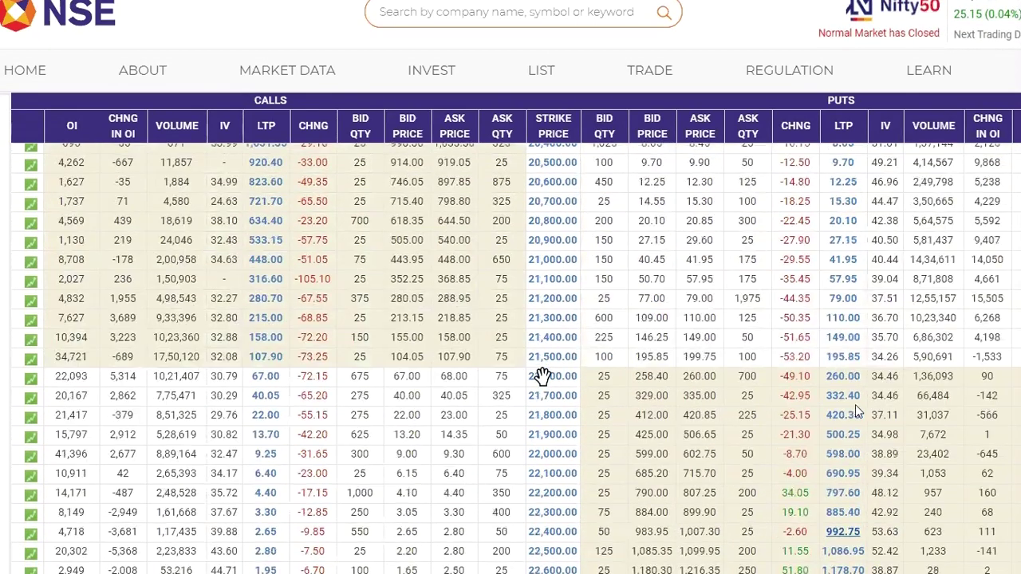
pyautogui.scroll(2, 855, 405)
pyautogui.scroll(-4, 810, 411)
pyautogui.scroll(-2, 821, 427)
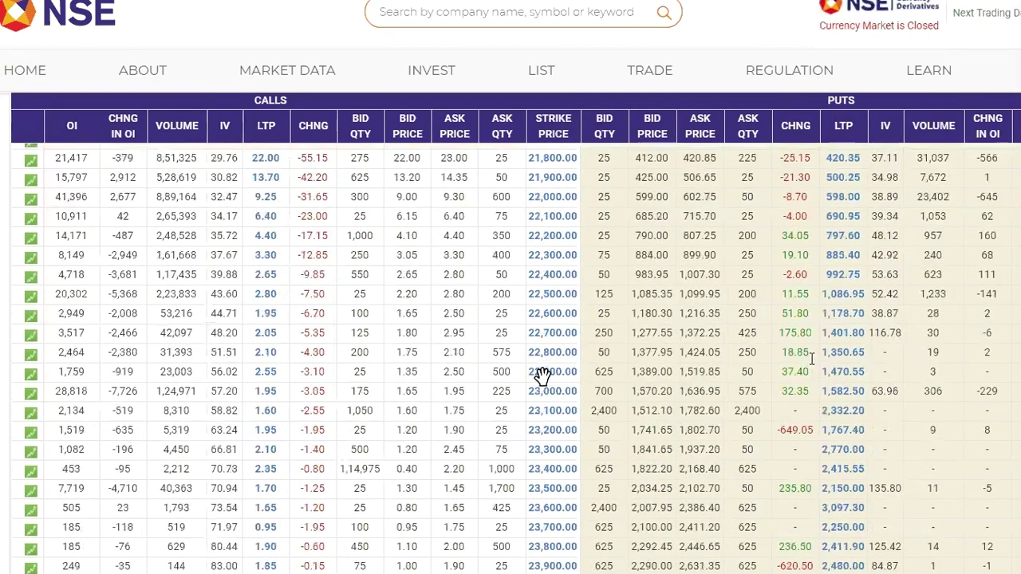
# - Compare call and put figures at the strikes around 21,500, from 20,500 up to 23,600
pyautogui.scroll(2, 871, 450)
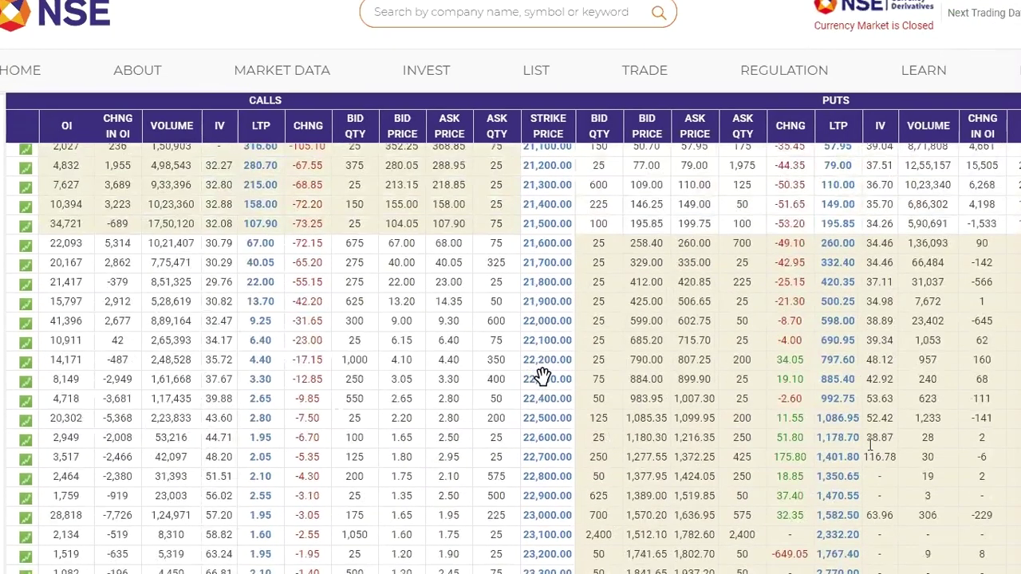
pyautogui.scroll(2, 870, 443)
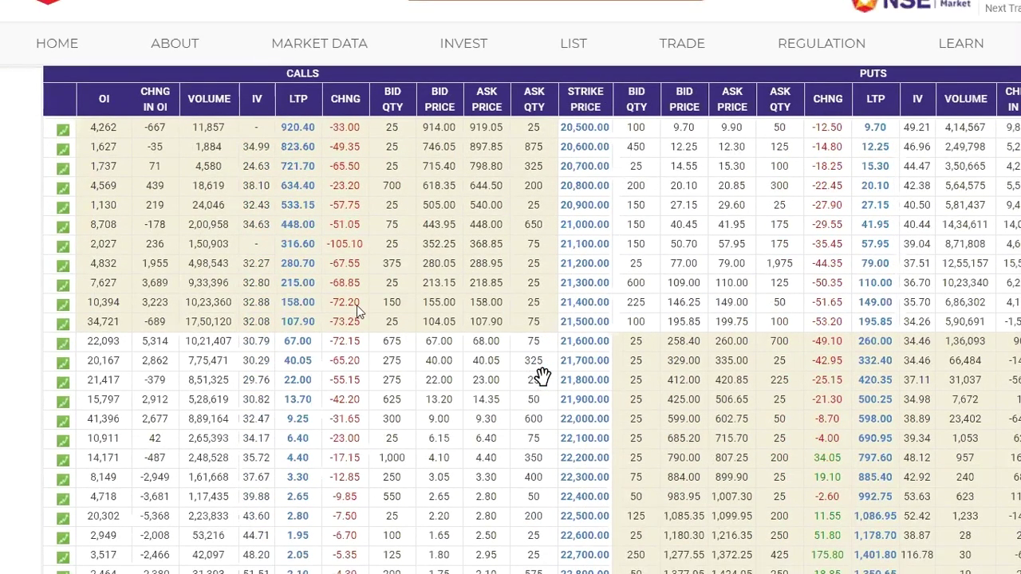
pyautogui.scroll(-1, 382, 263)
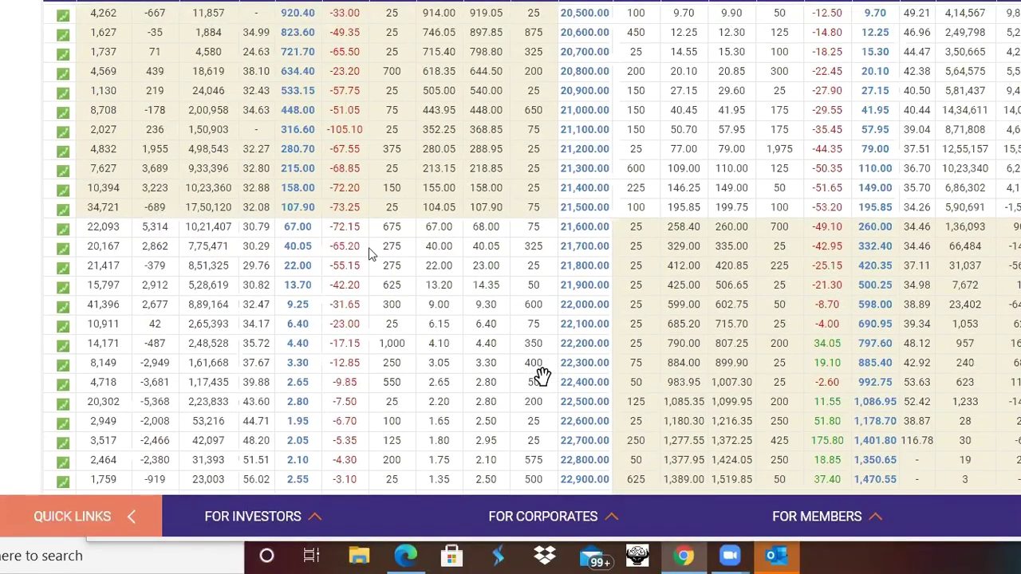
pyautogui.scroll(-2, 353, 228)
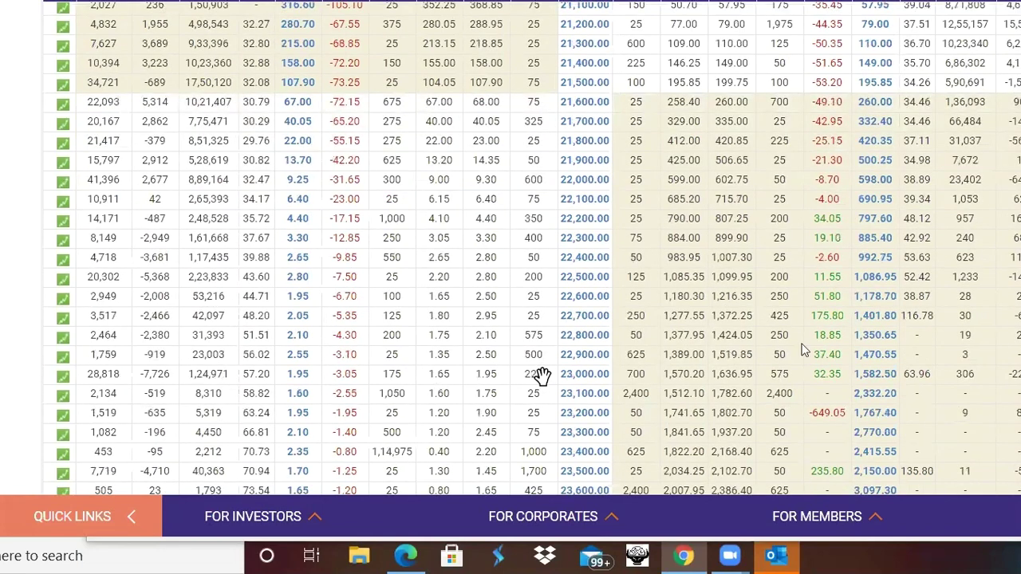
pyautogui.scroll(7, 541, 375)
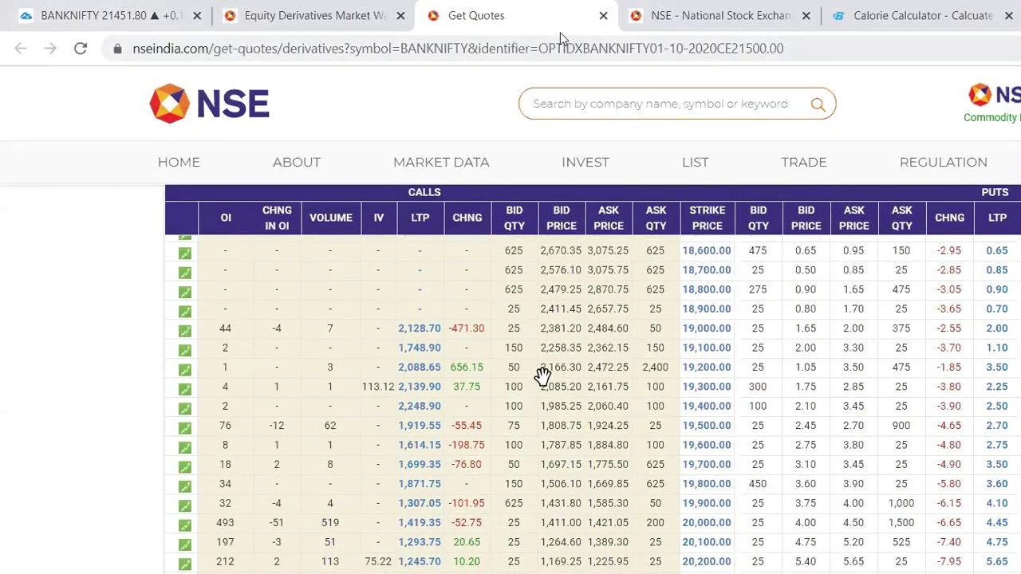
# - Return to the TradingView chart, load EICHERMOT from the watchlist and set its interval to 15 minutes
pyautogui.click(85, 11)
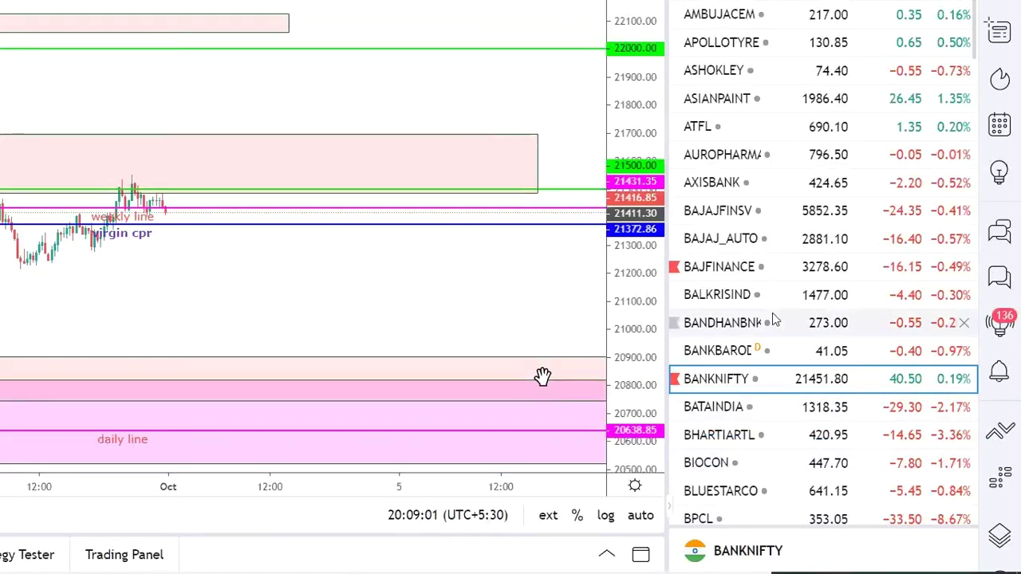
pyautogui.scroll(-6, 738, 382)
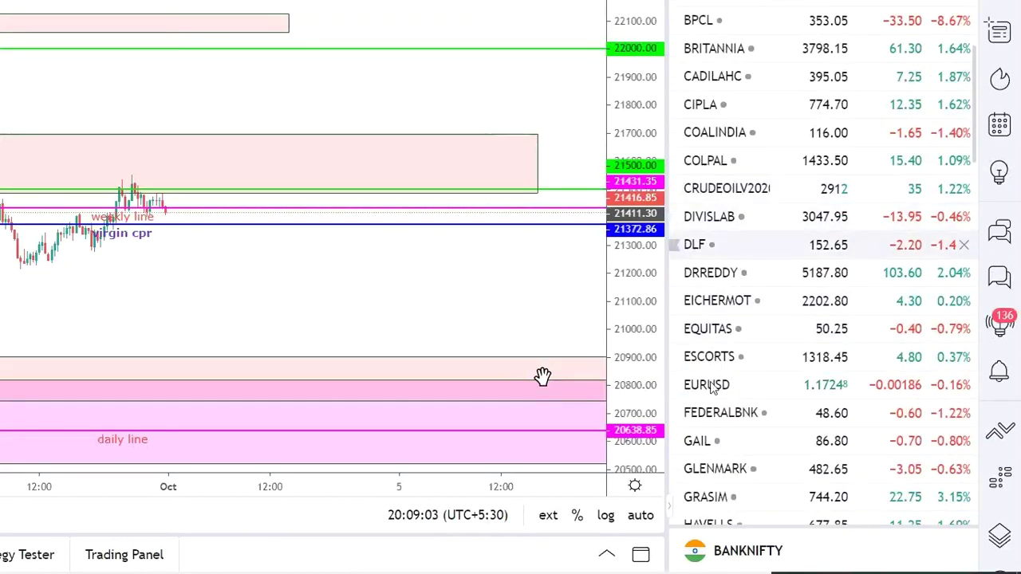
pyautogui.click(729, 304)
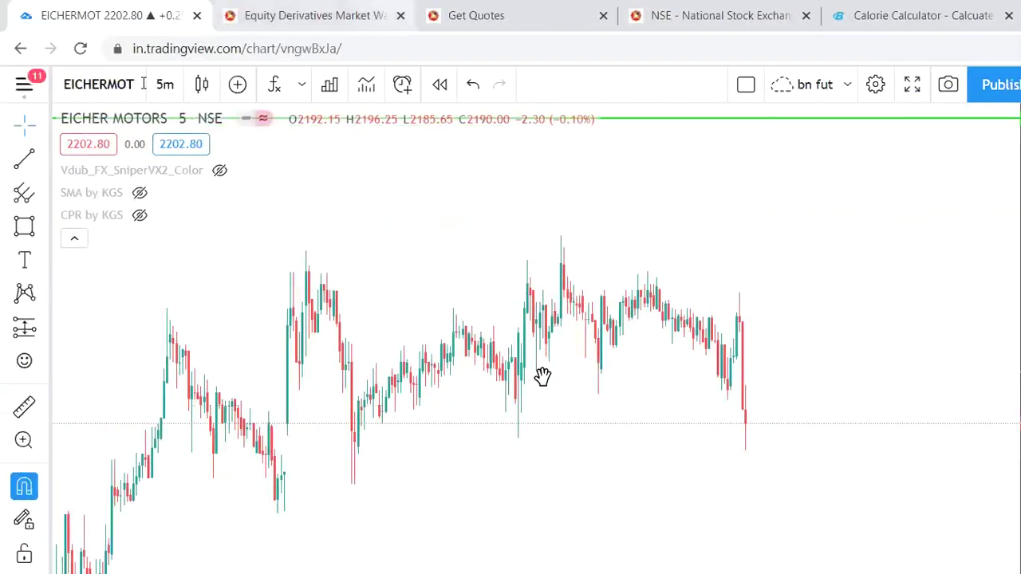
pyautogui.click(165, 87)
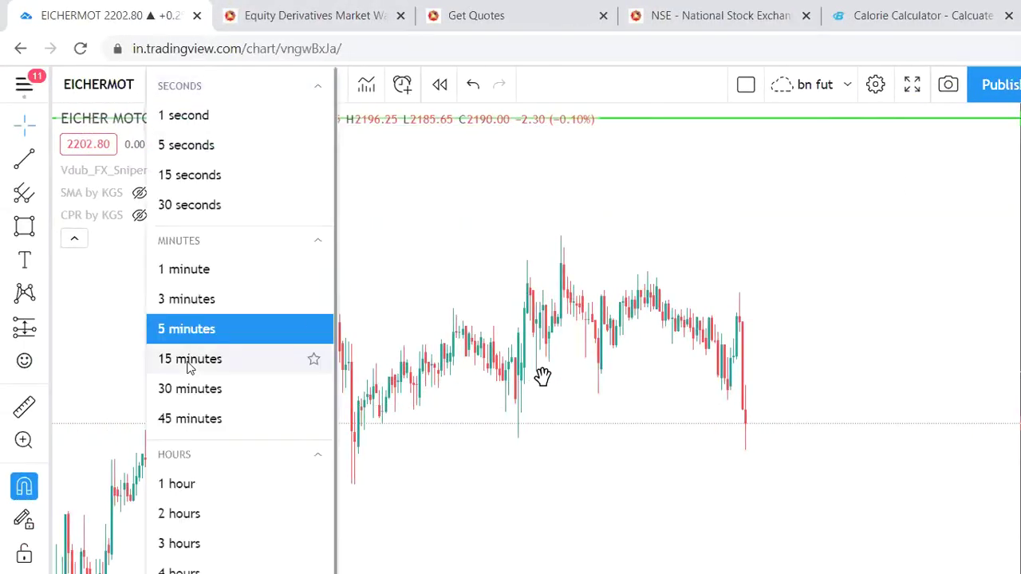
pyautogui.click(869, 263)
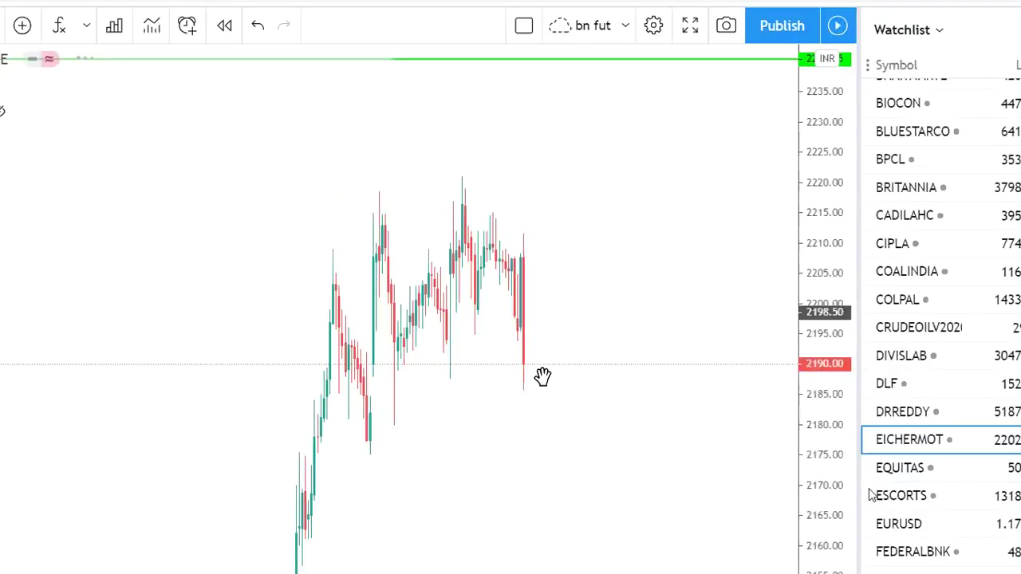